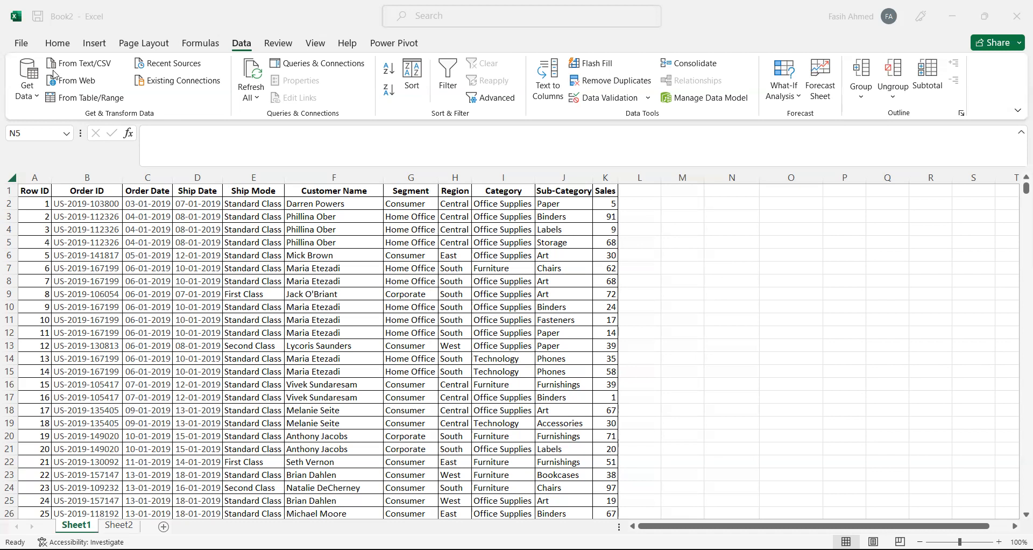
# Step: Clear the conditional formatting rules from the entire sheet
pyautogui.click(57, 44)
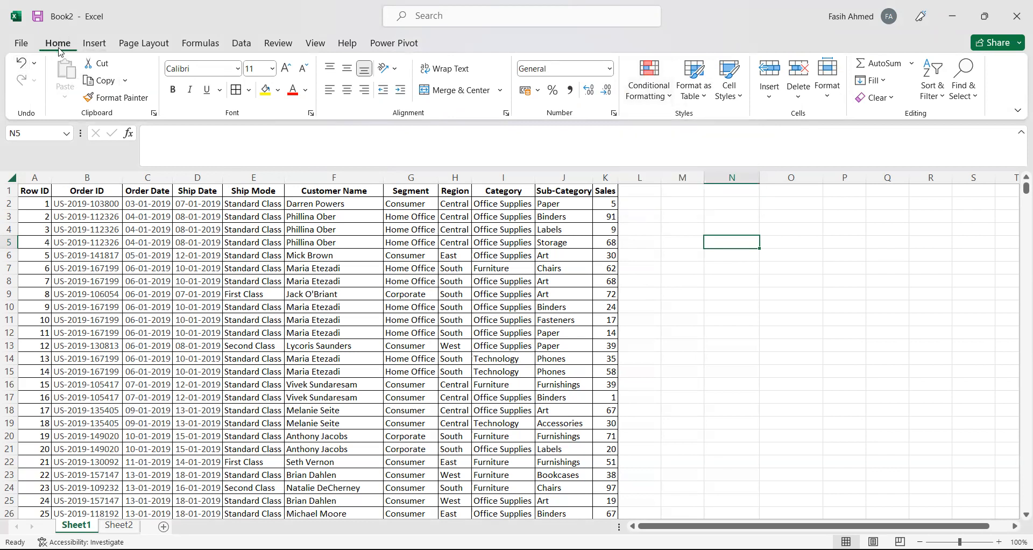
pyautogui.click(663, 93)
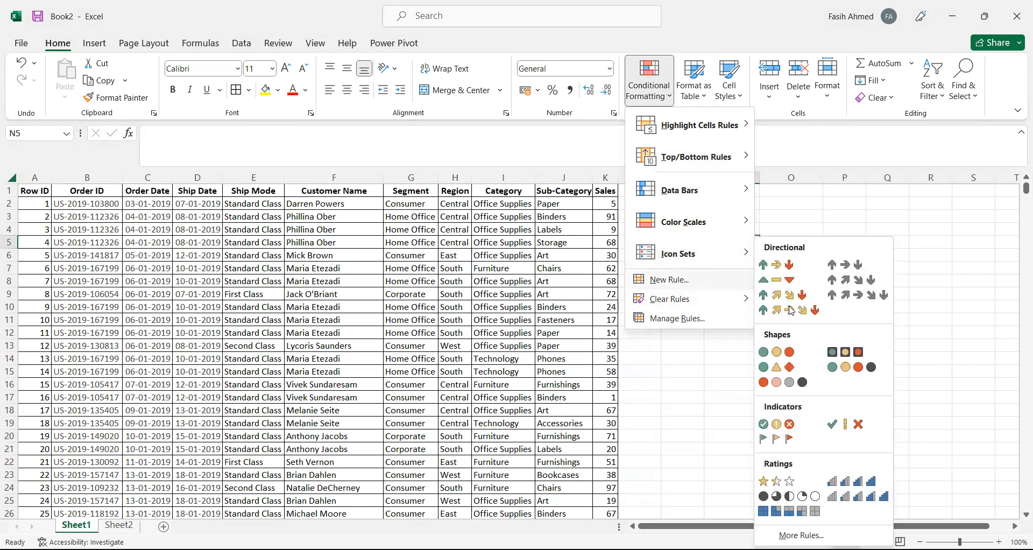
pyautogui.moveTo(735, 312)
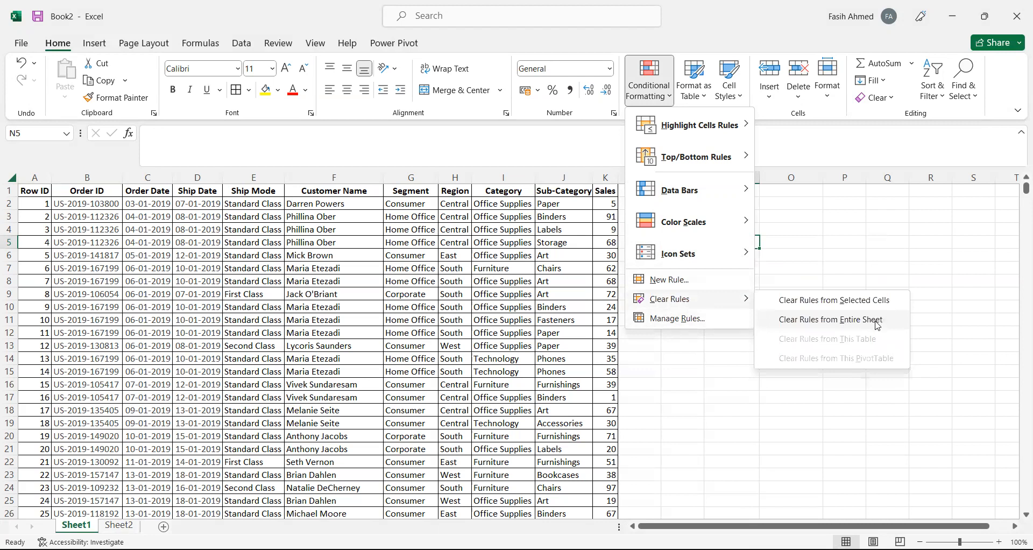
pyautogui.click(877, 322)
# Step: Enter the sample letters A, B, C and A down cells M3 to M6 beside the order table
pyautogui.click(652, 211)
pyautogui.click(697, 220)
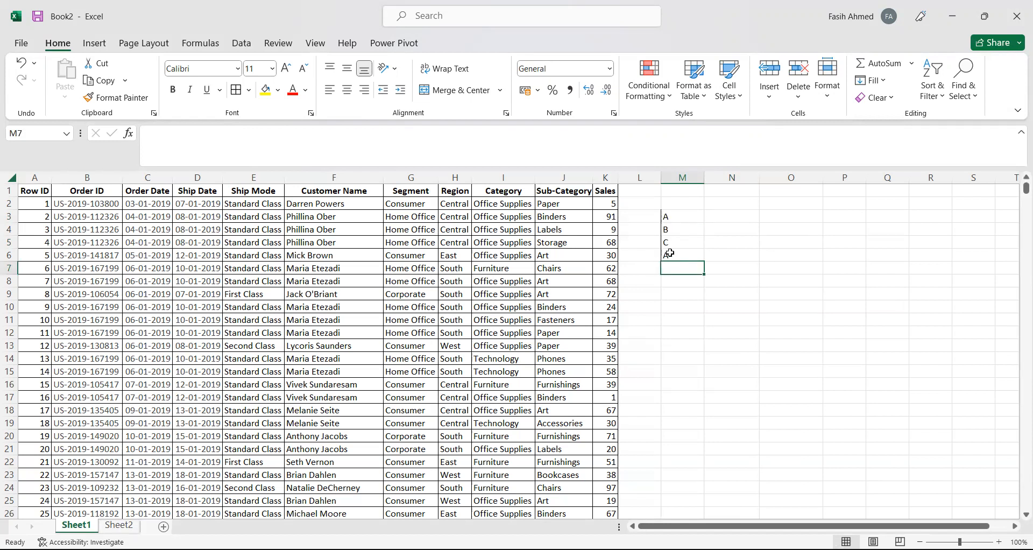
pyautogui.click(669, 253)
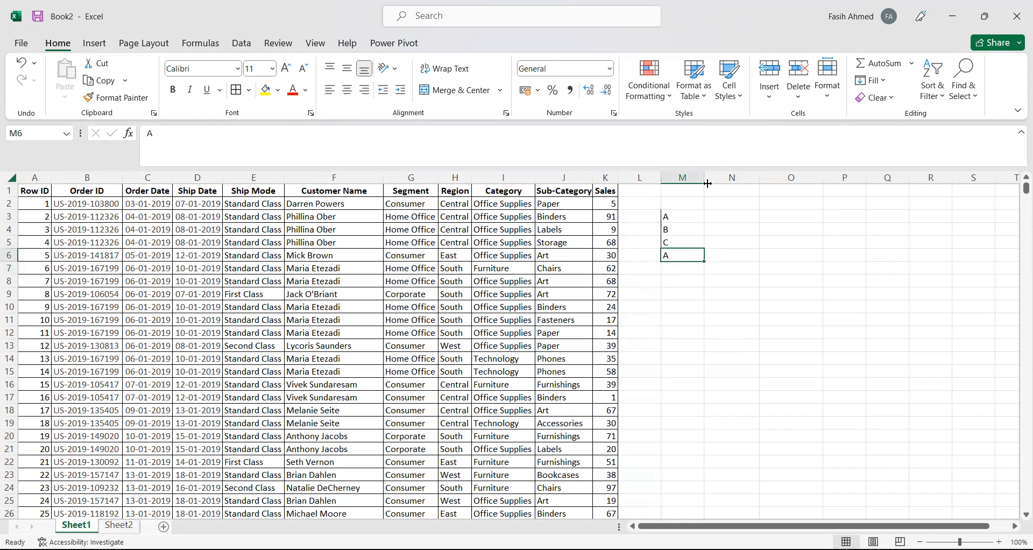
pyautogui.click(682, 214)
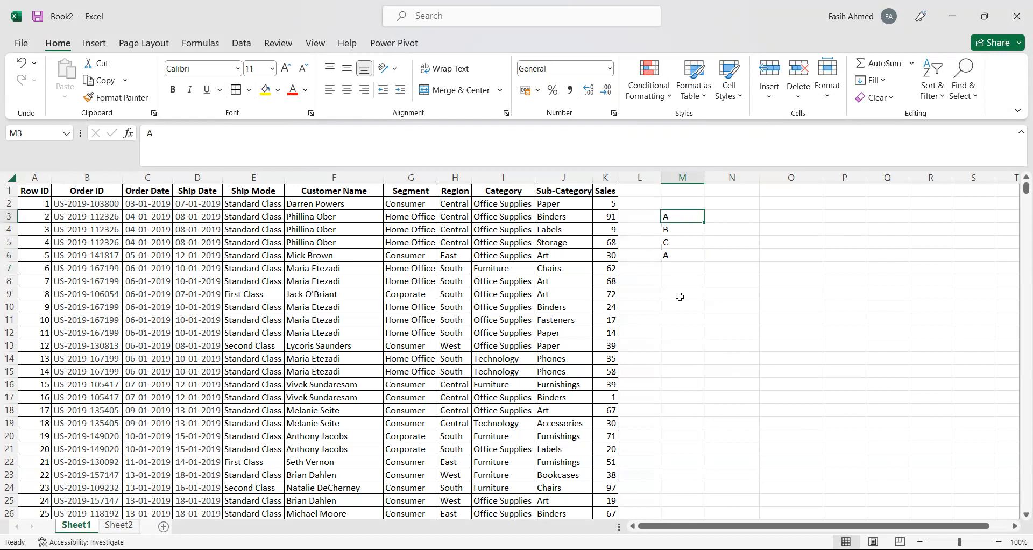
pyautogui.click(677, 257)
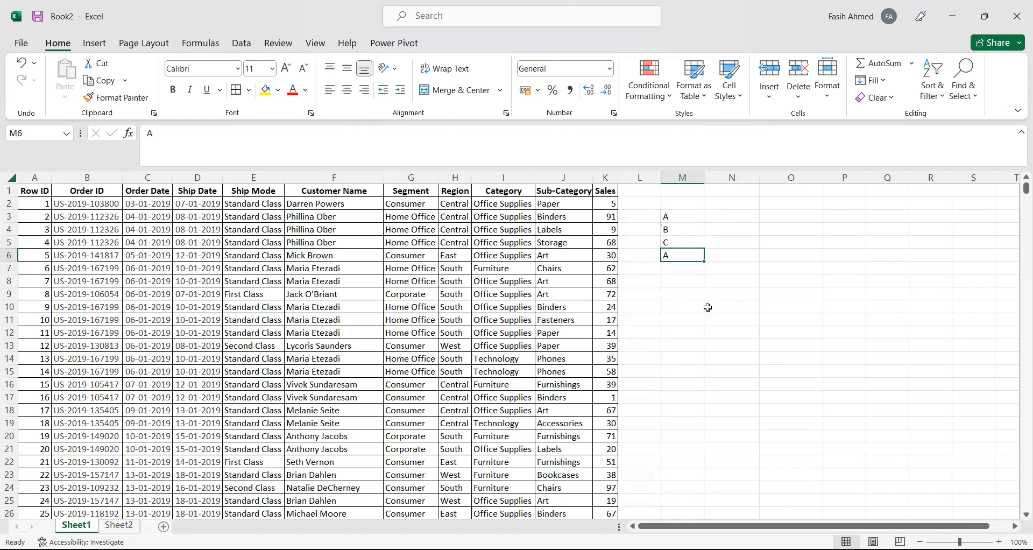
pyautogui.moveTo(680, 207); pyautogui.dragTo(681, 256)
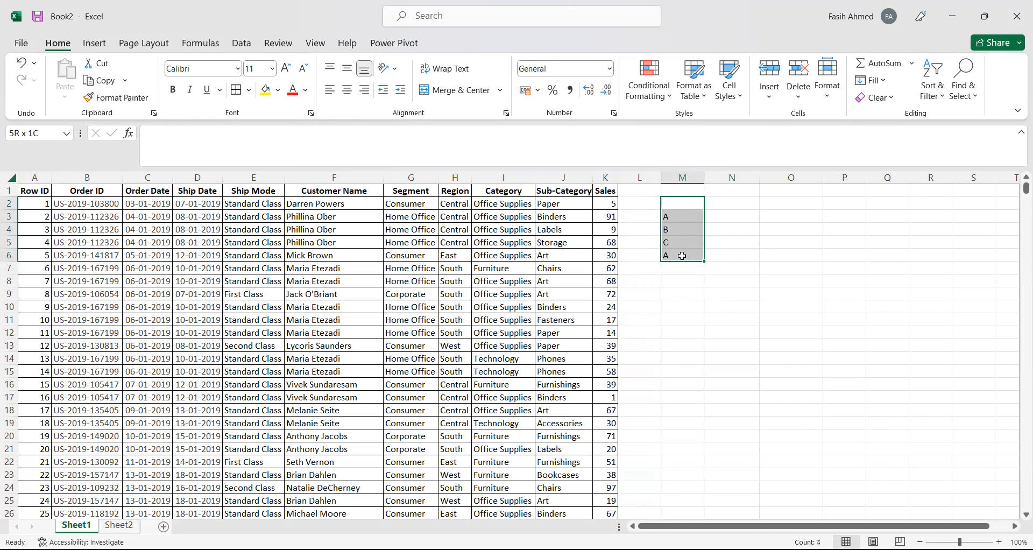
pyautogui.click(686, 295)
pyautogui.click(685, 176)
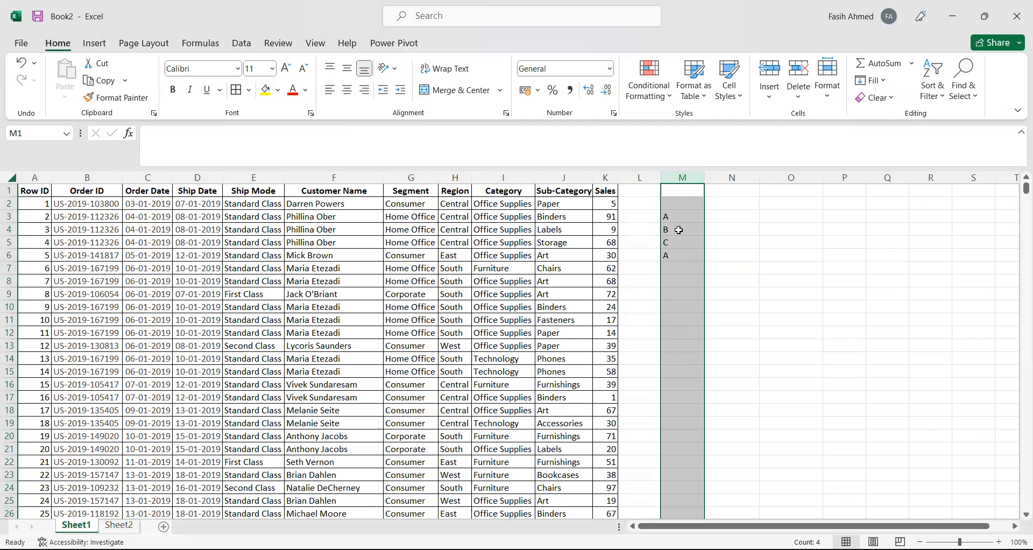
pyautogui.moveTo(674, 217); pyautogui.dragTo(683, 333)
pyautogui.moveTo(695, 379); pyautogui.dragTo(696, 388)
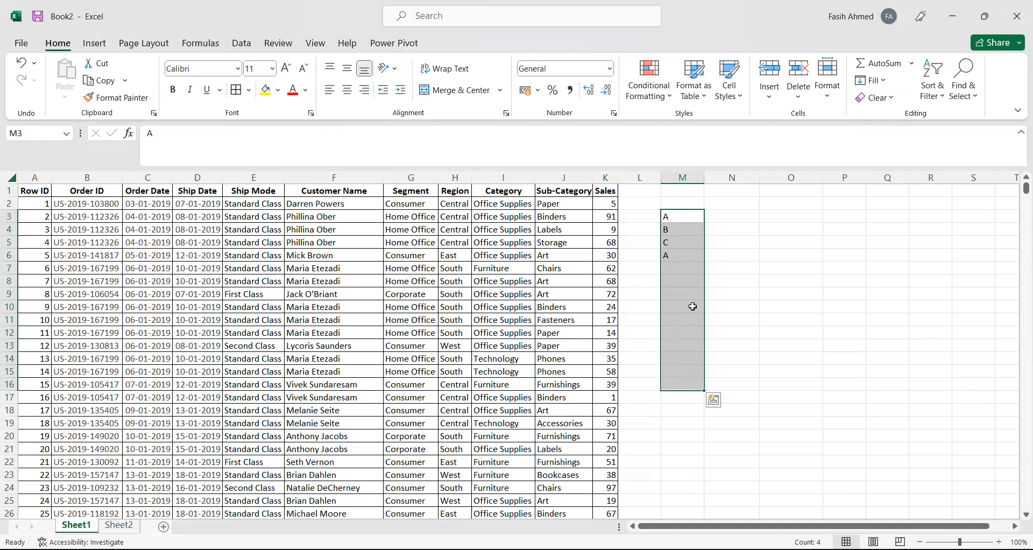
# Step: Start a Duplicate Values highlighting rule on the whole of column M, keeping it set to Duplicate
pyautogui.click(682, 177)
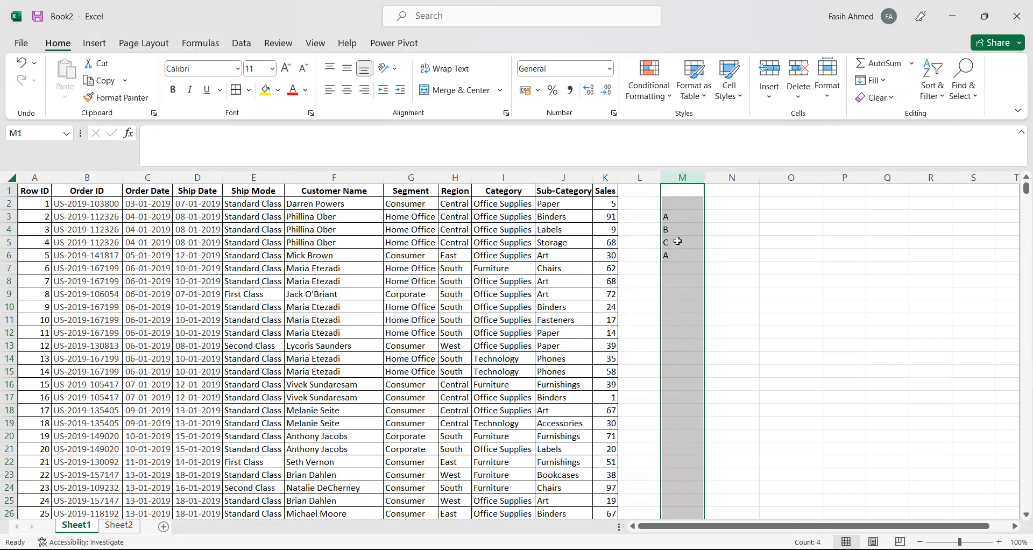
pyautogui.click(656, 102)
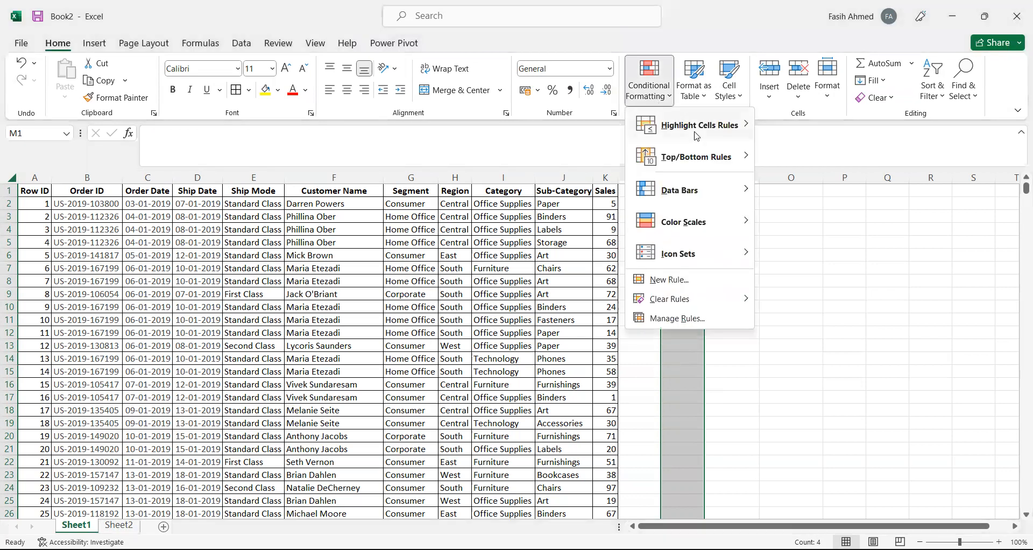
pyautogui.moveTo(697, 136)
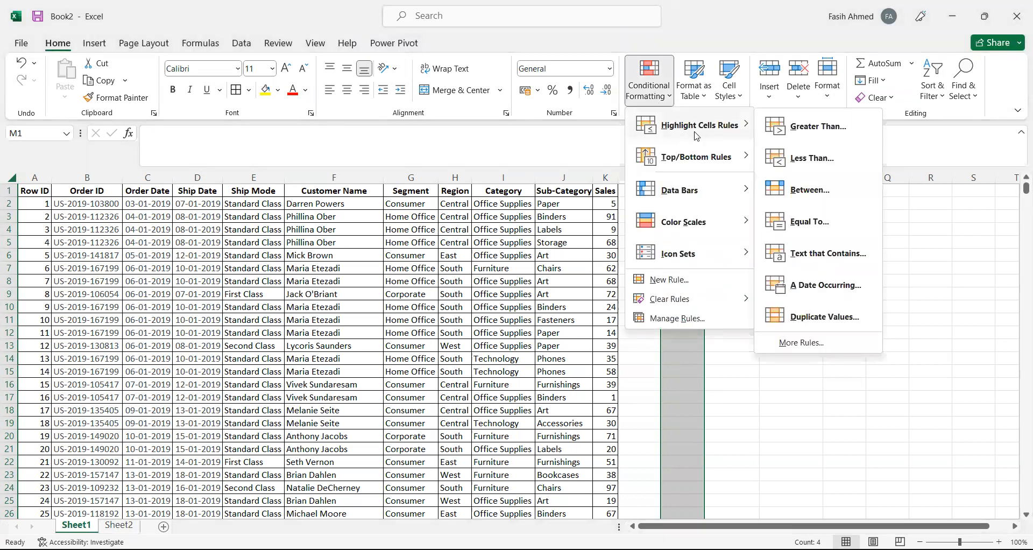
pyautogui.click(831, 318)
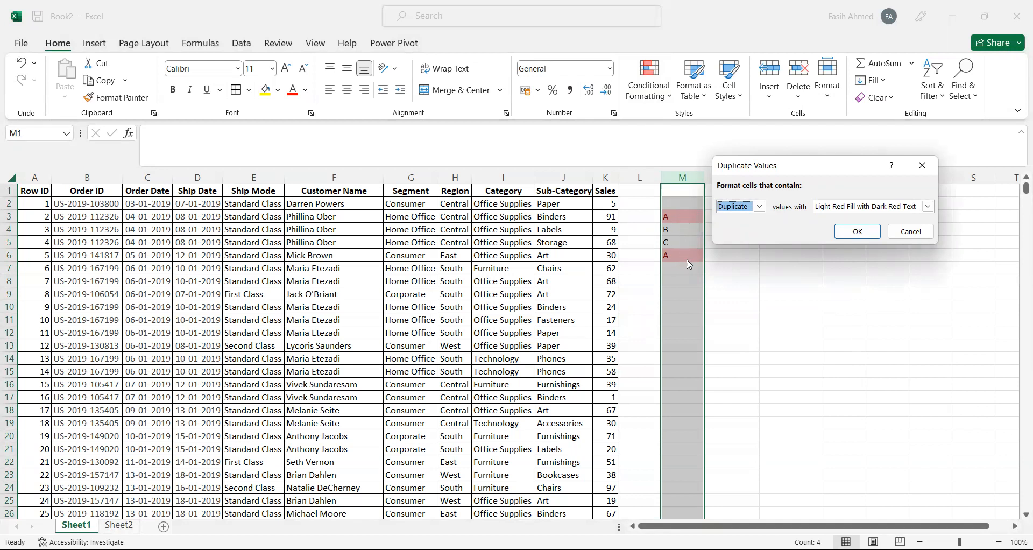
pyautogui.hotkey('alt', 'Down')
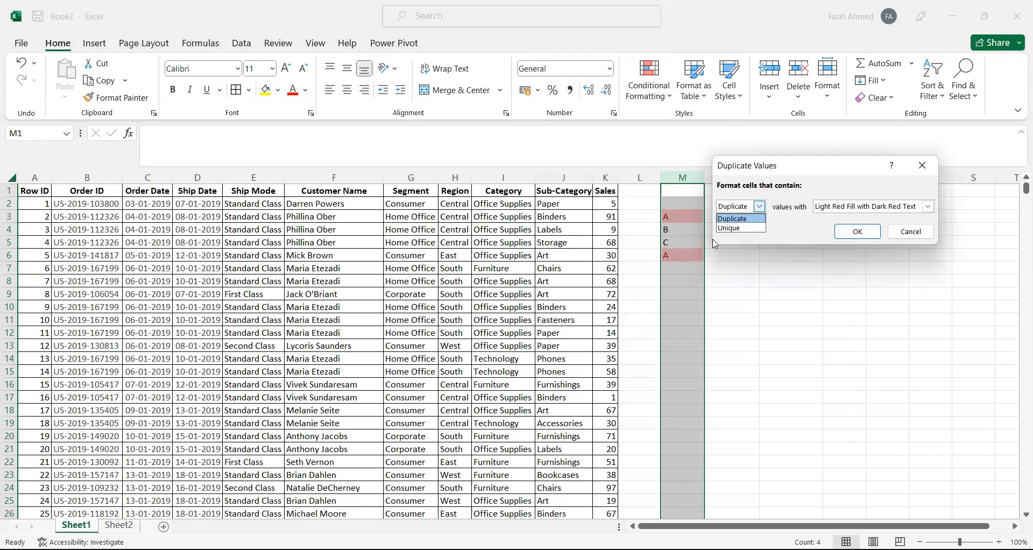
pyautogui.press('Return')
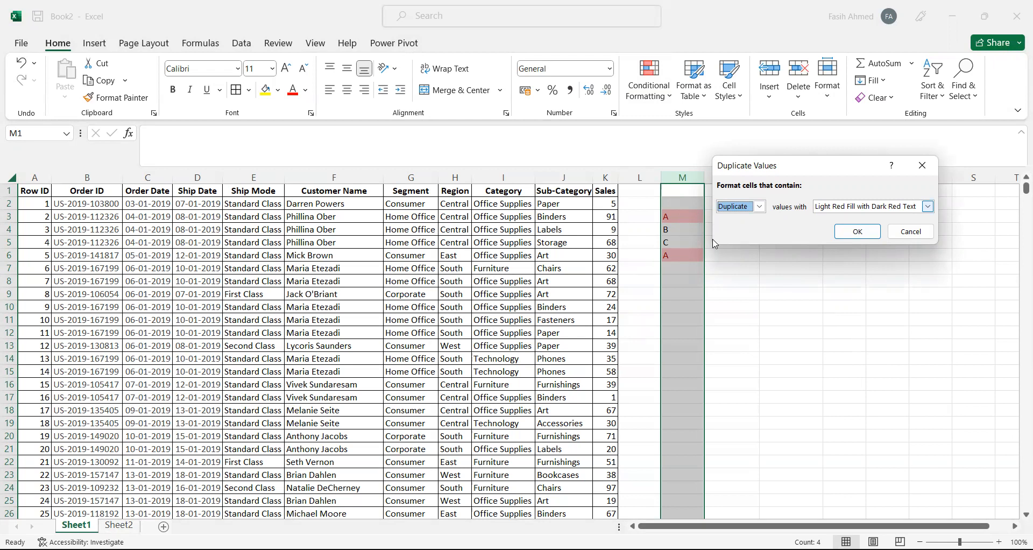
# Step: Choose a custom format for the duplicate values and give it a yellow background fill
pyautogui.hotkey('alt', 'Down')
pyautogui.press('Down')
pyautogui.press('Down')
pyautogui.press('Down')
pyautogui.press('Down')
pyautogui.press('Down')
pyautogui.press('Down')
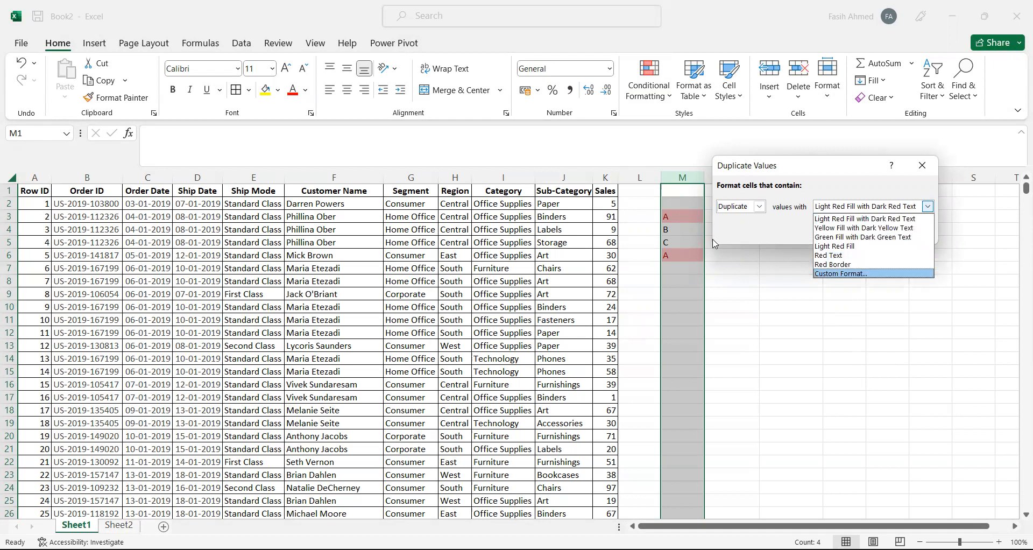
pyautogui.press('Return')
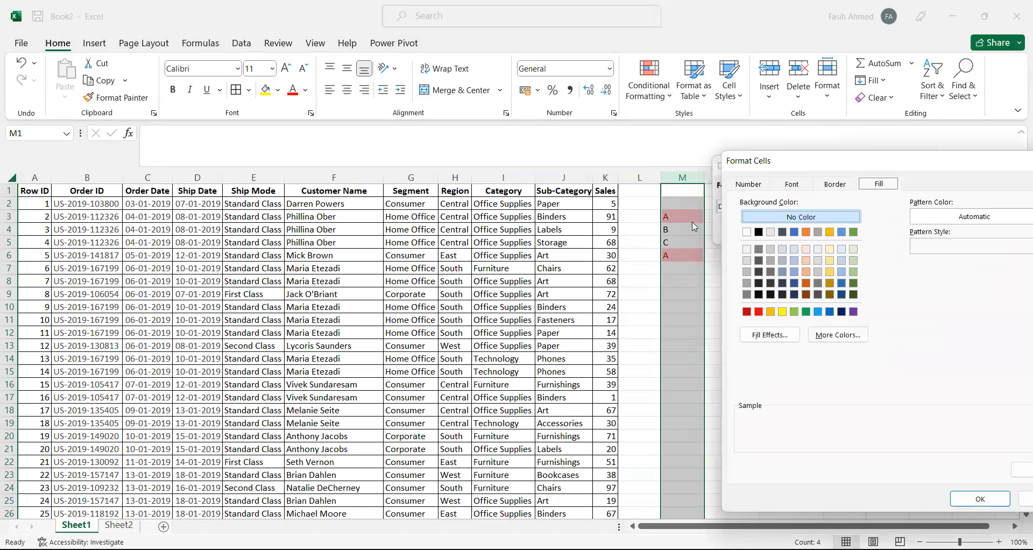
pyautogui.click(783, 312)
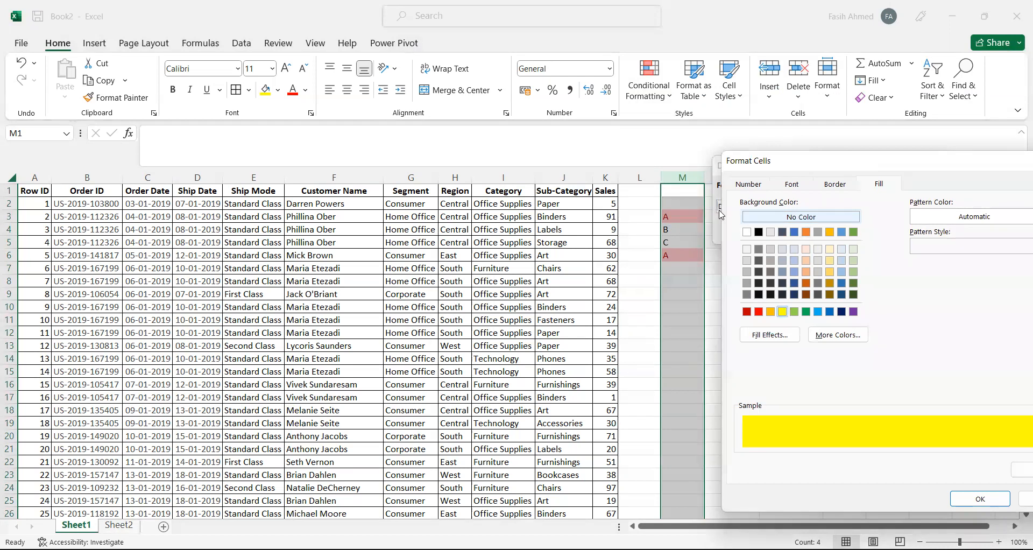
# Step: Set the custom format's font style to bold and apply the duplicate rule to column M
pyautogui.click(791, 184)
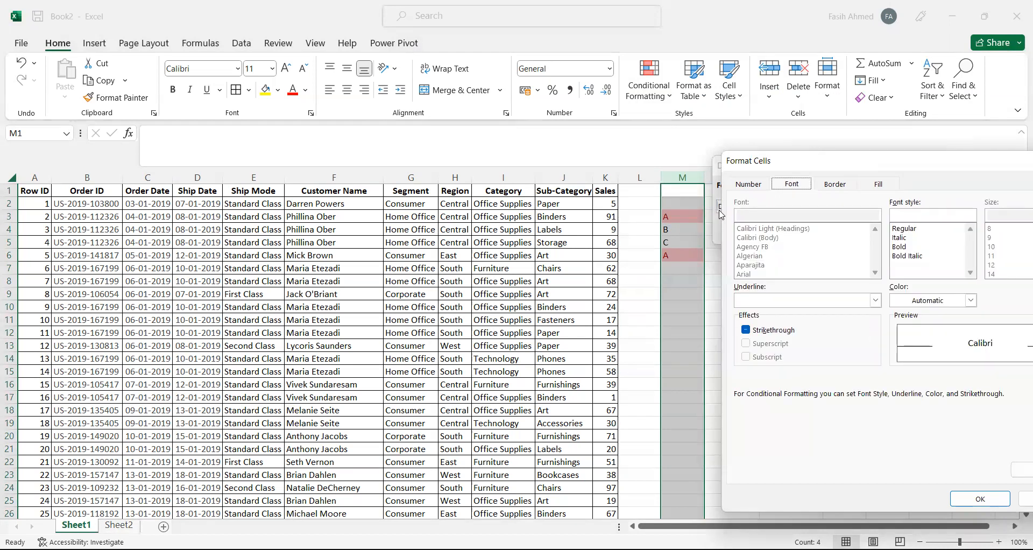
pyautogui.moveTo(839, 161); pyautogui.dragTo(771, 156)
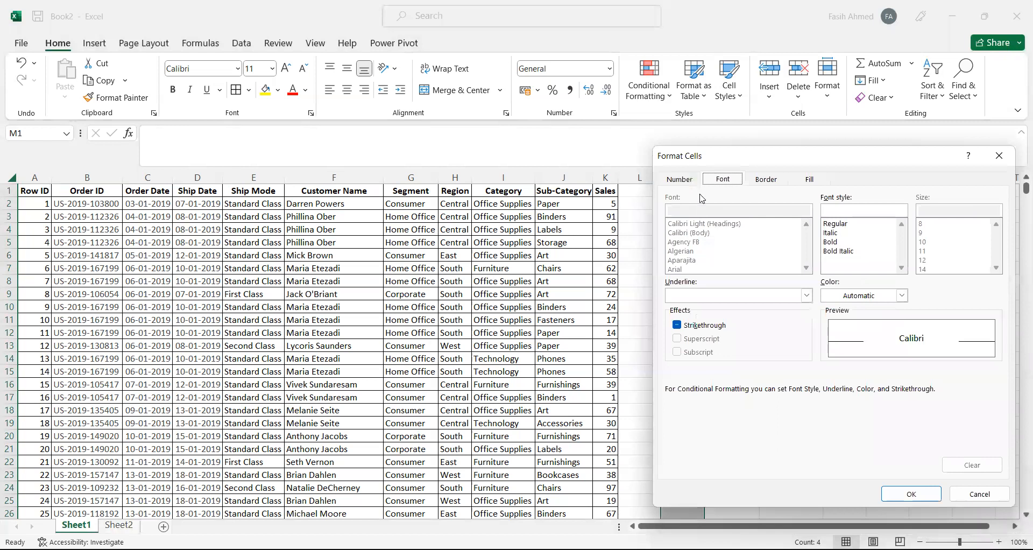
pyautogui.click(831, 242)
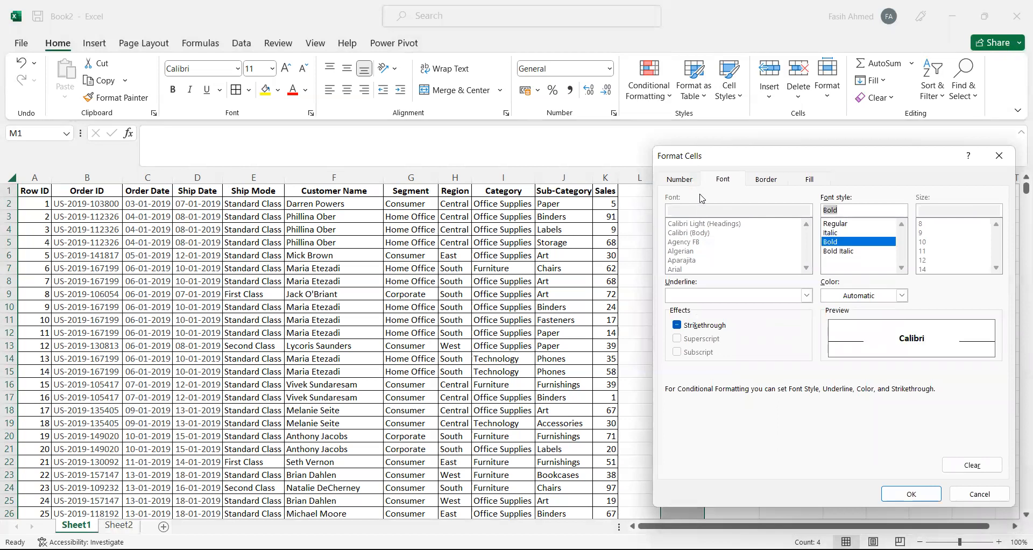
pyautogui.click(766, 179)
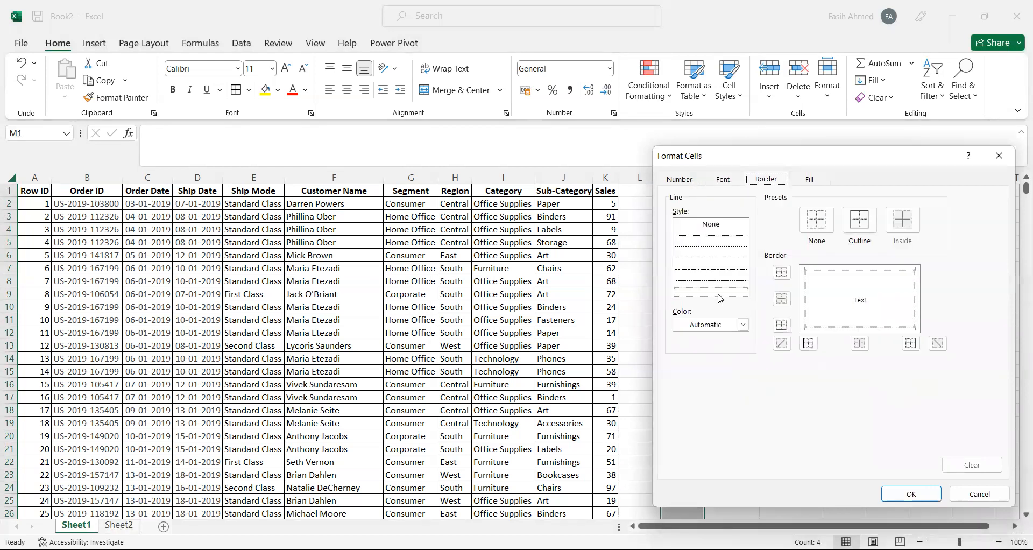
pyautogui.click(681, 181)
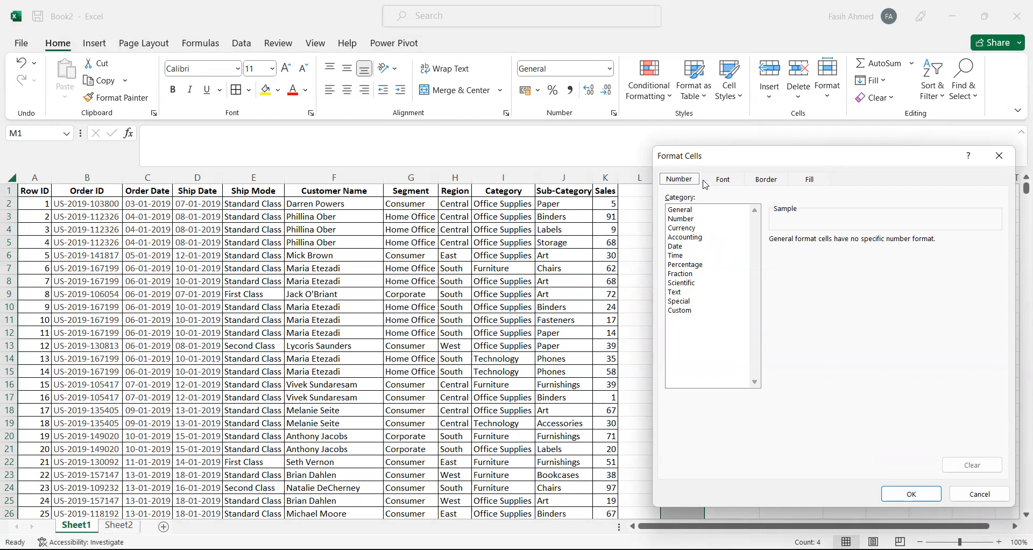
pyautogui.press('Left')
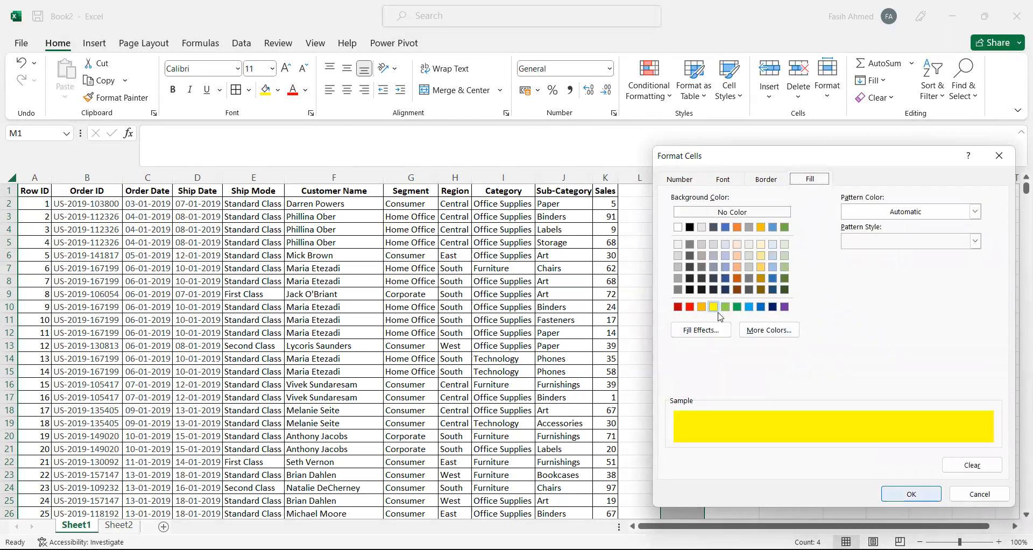
pyautogui.press('Return')
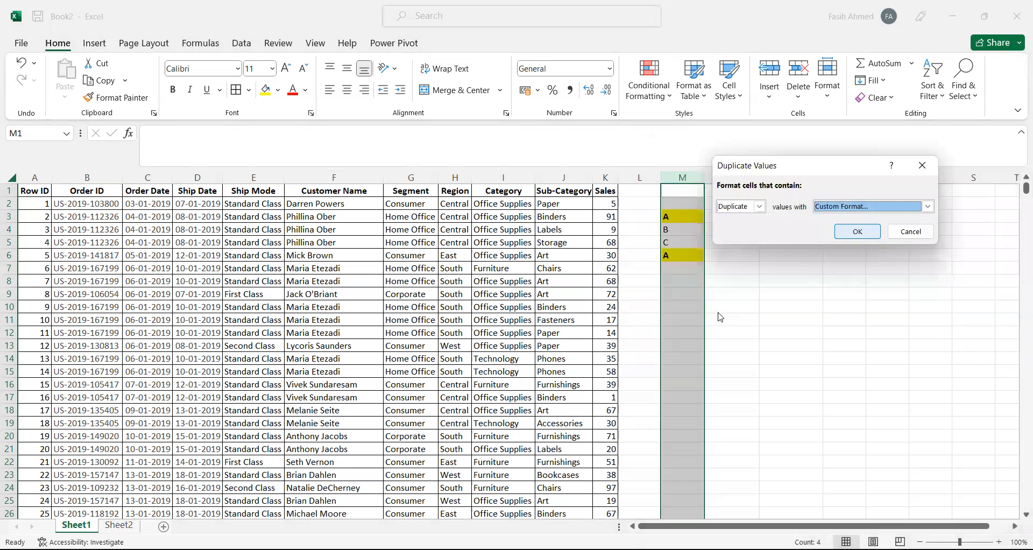
pyautogui.press('Return')
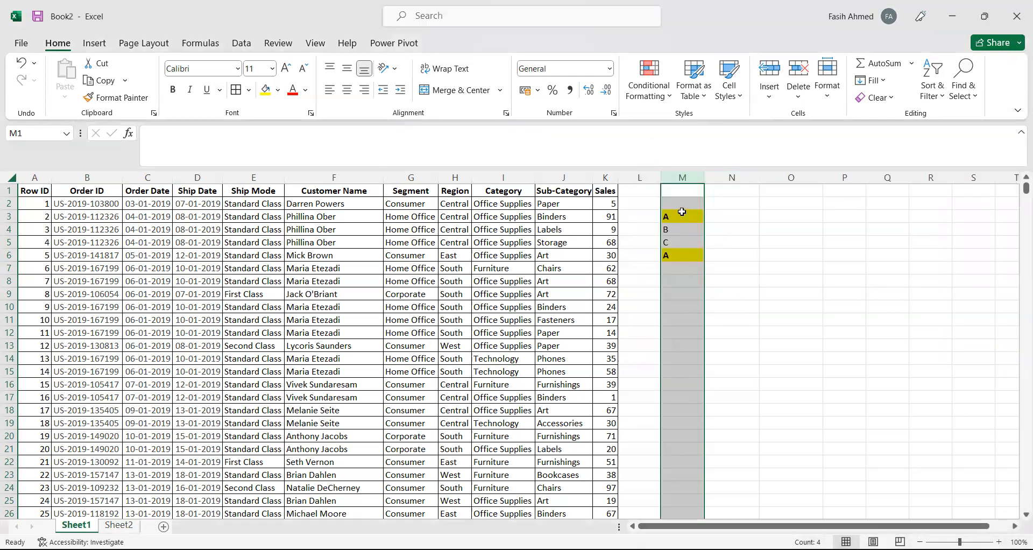
# Step: Add the letters B, C and D in cells M7 to M9 below the existing sample list
pyautogui.click(682, 216)
pyautogui.click(682, 231)
pyautogui.click(685, 256)
pyautogui.click(686, 269)
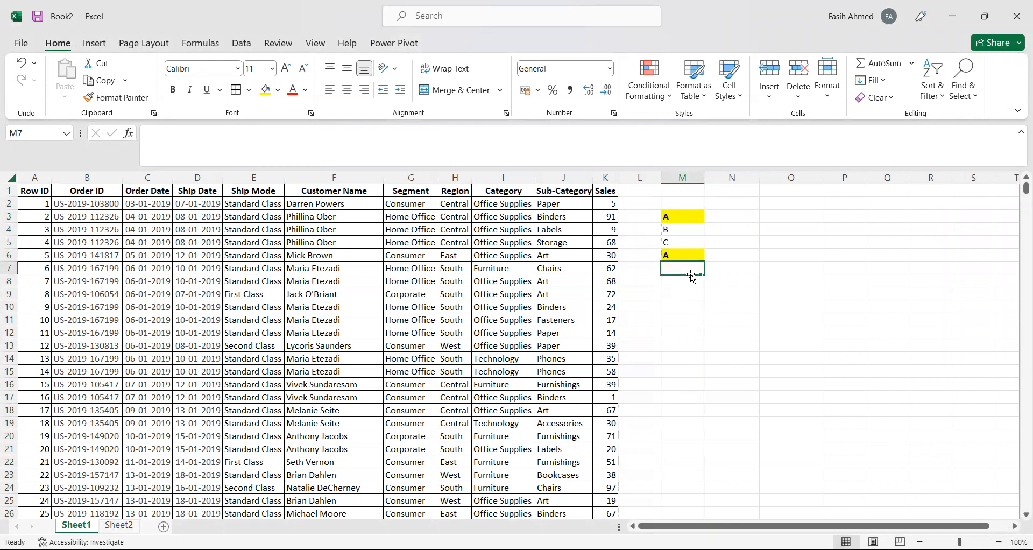
pyautogui.write('B')
pyautogui.press('Return')
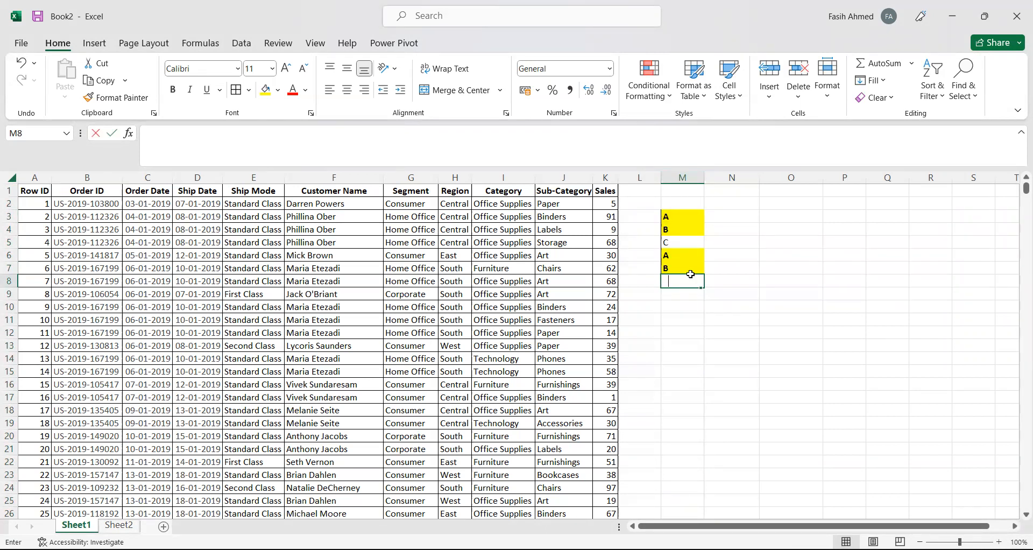
pyautogui.write('C')
pyautogui.press('Return')
pyautogui.write('D')
pyautogui.press('Return')
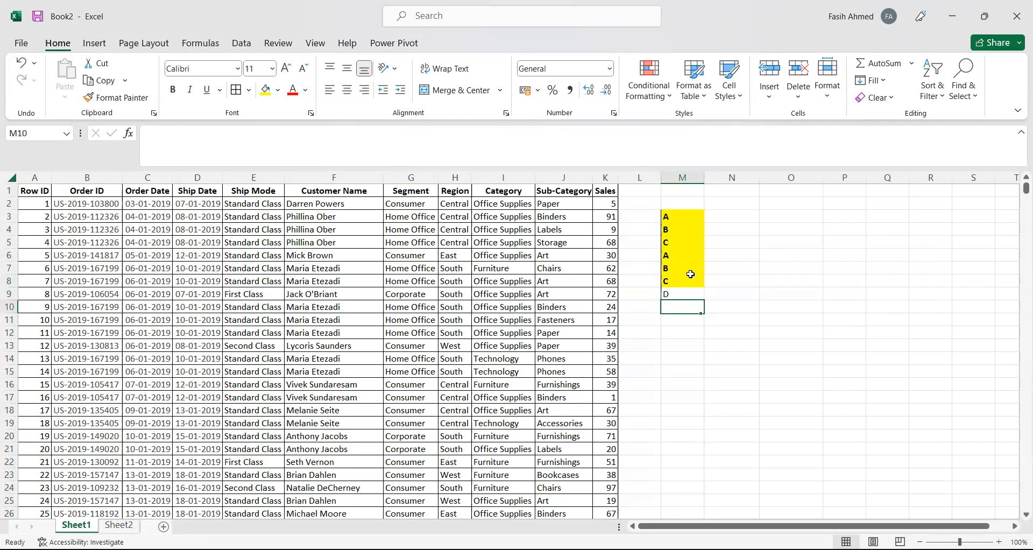
# Step: Preview a highlighting rule for Unique values with Light Red Fill with Dark Red Text on cells M3 to M9, and cancel it
pyautogui.moveTo(676, 216); pyautogui.dragTo(677, 293)
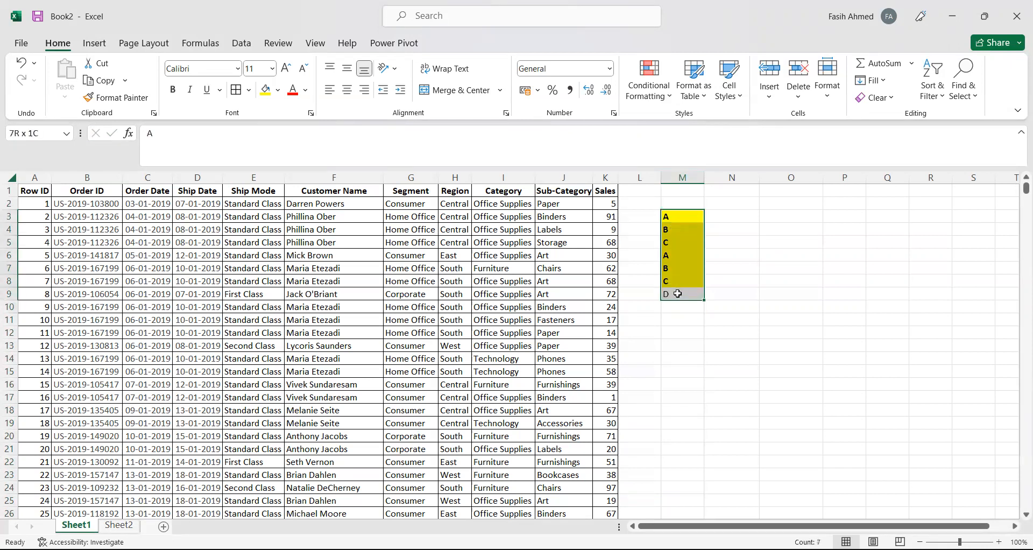
pyautogui.click(662, 101)
pyautogui.moveTo(744, 132)
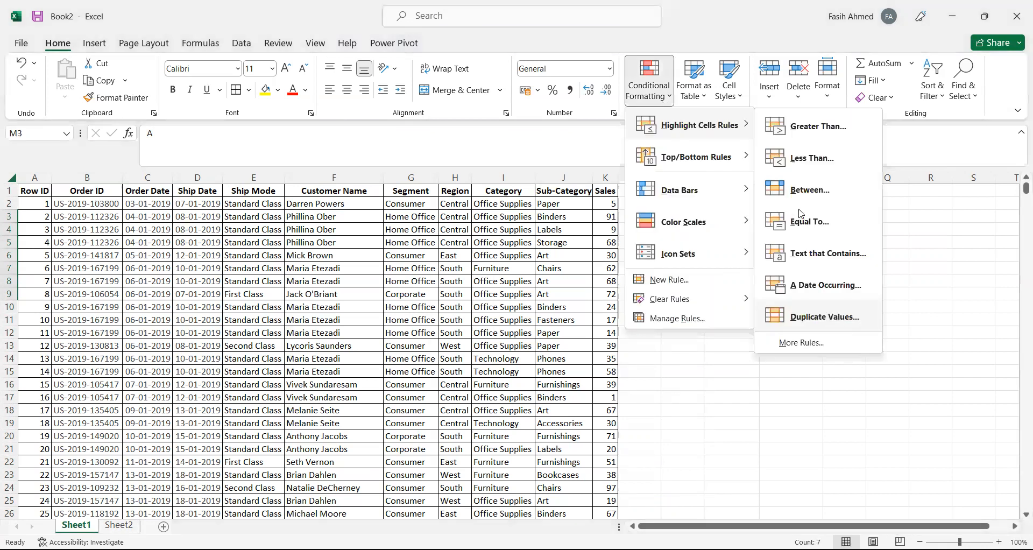
pyautogui.click(824, 317)
pyautogui.click(759, 206)
pyautogui.click(737, 227)
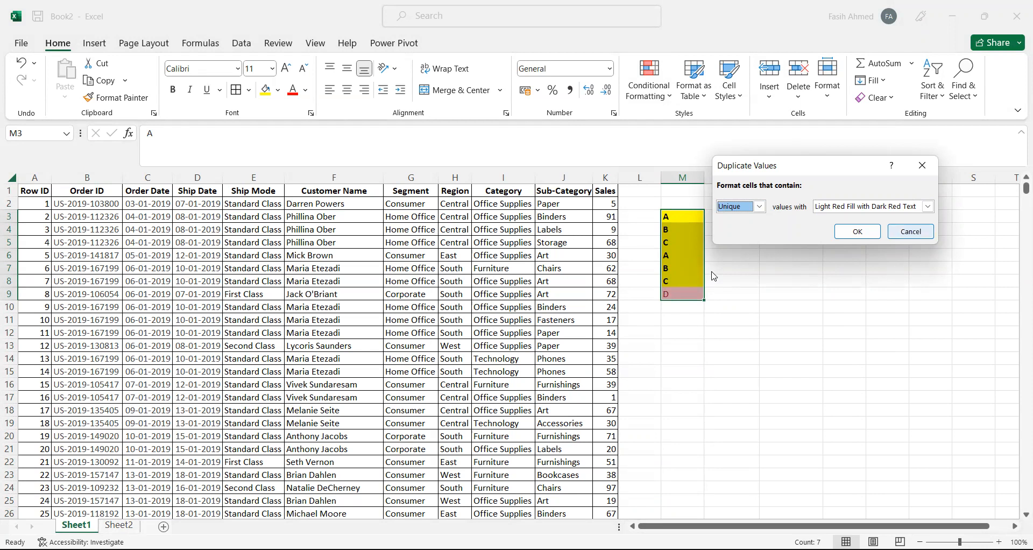
pyautogui.press('Escape')
# Step: Delete the sample letters from cells M3 to M9
pyautogui.moveTo(669, 215); pyautogui.dragTo(694, 291)
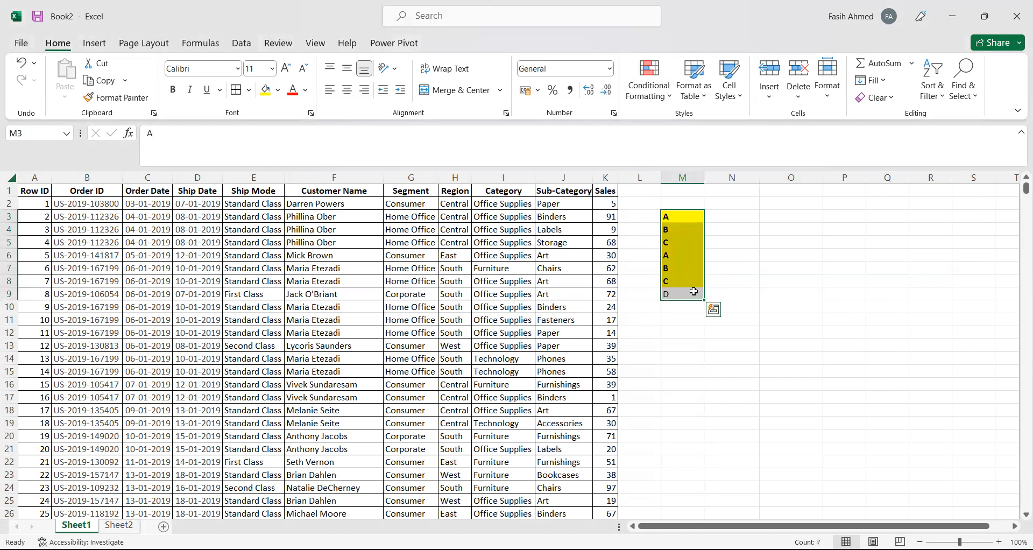
pyautogui.press('Delete')
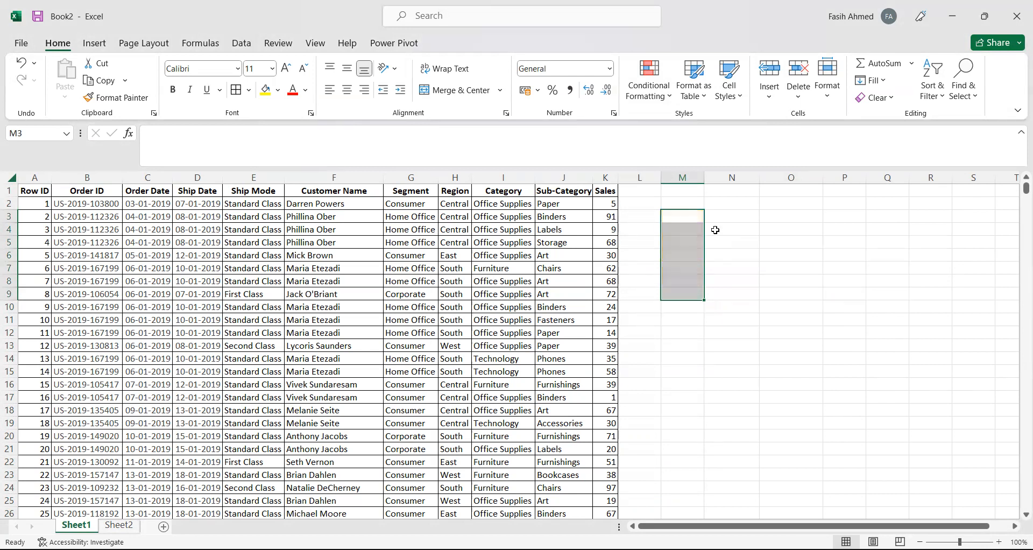
# Step: Clear the conditional formatting rules from the entire sheet
pyautogui.press('Right')
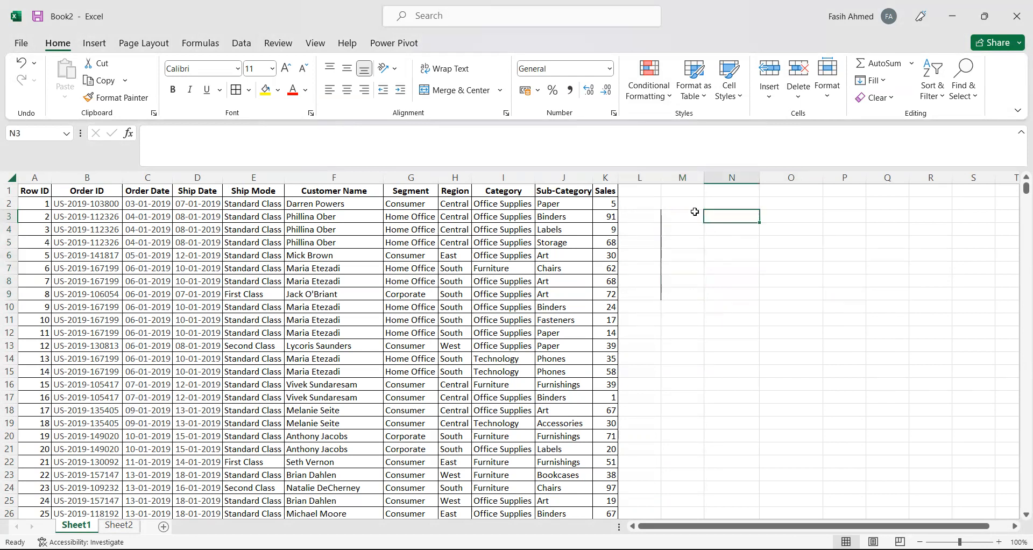
pyautogui.click(667, 101)
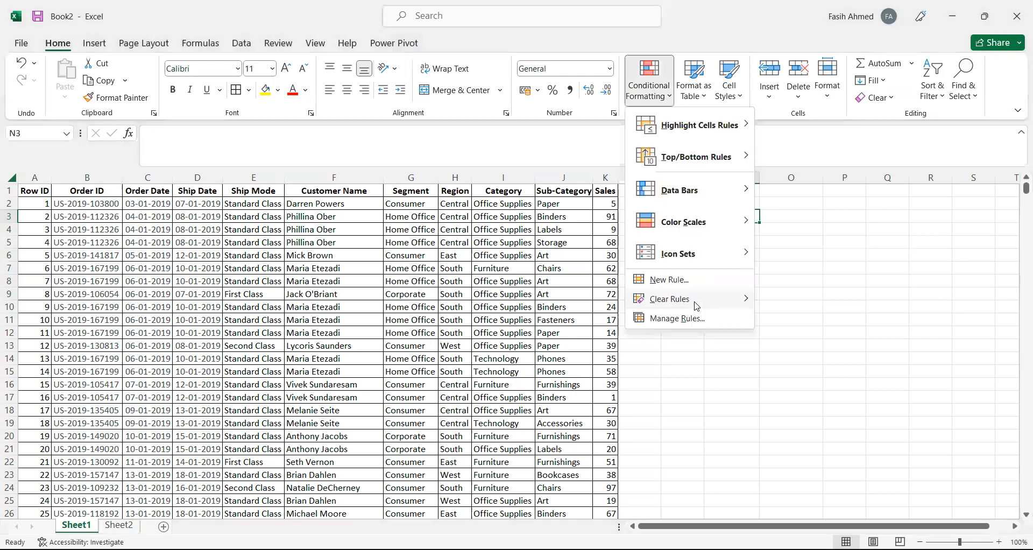
pyautogui.moveTo(691, 299)
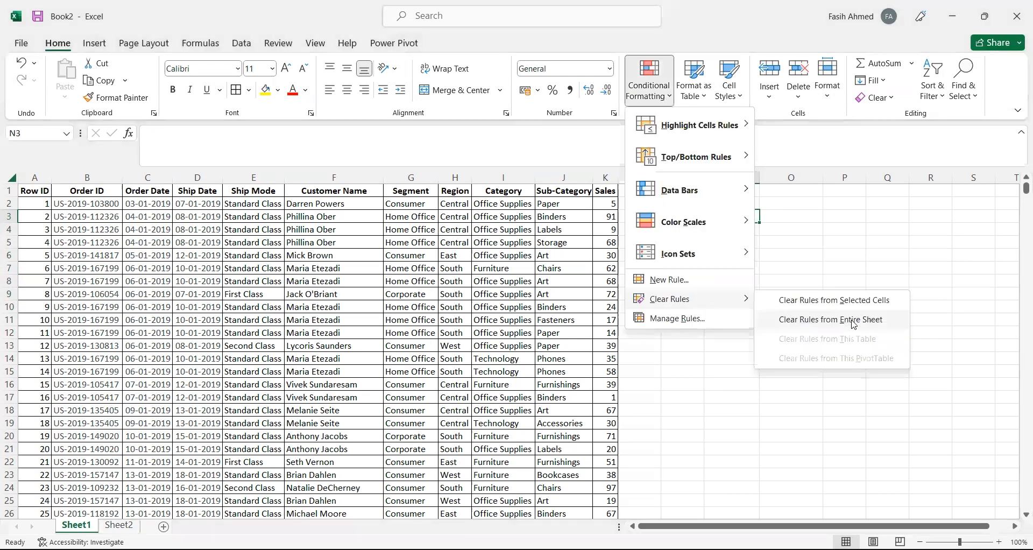
pyautogui.click(853, 321)
# Step: Clear the conditional formatting rules from the whole of column M
pyautogui.moveTo(682, 203); pyautogui.dragTo(685, 232)
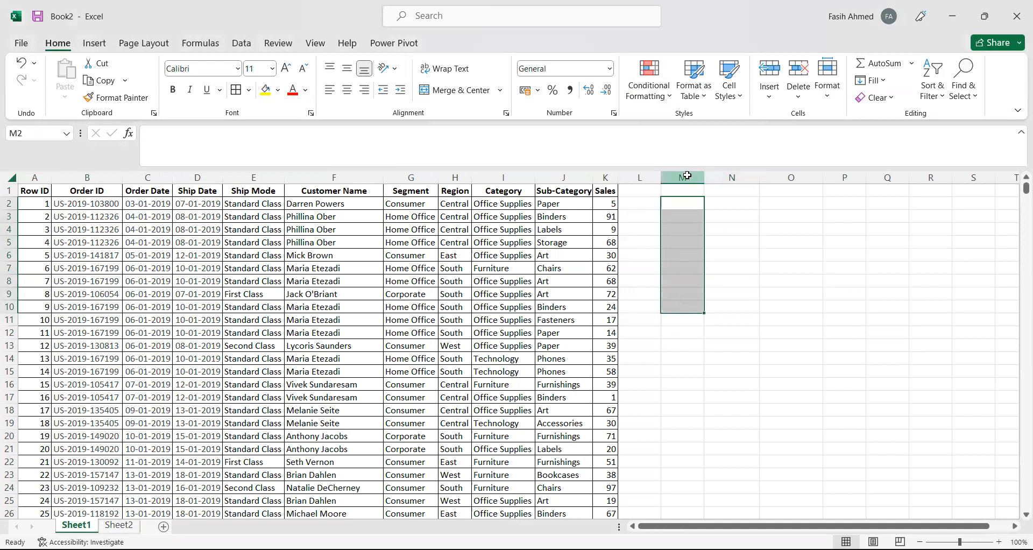
pyautogui.click(682, 177)
pyautogui.click(665, 99)
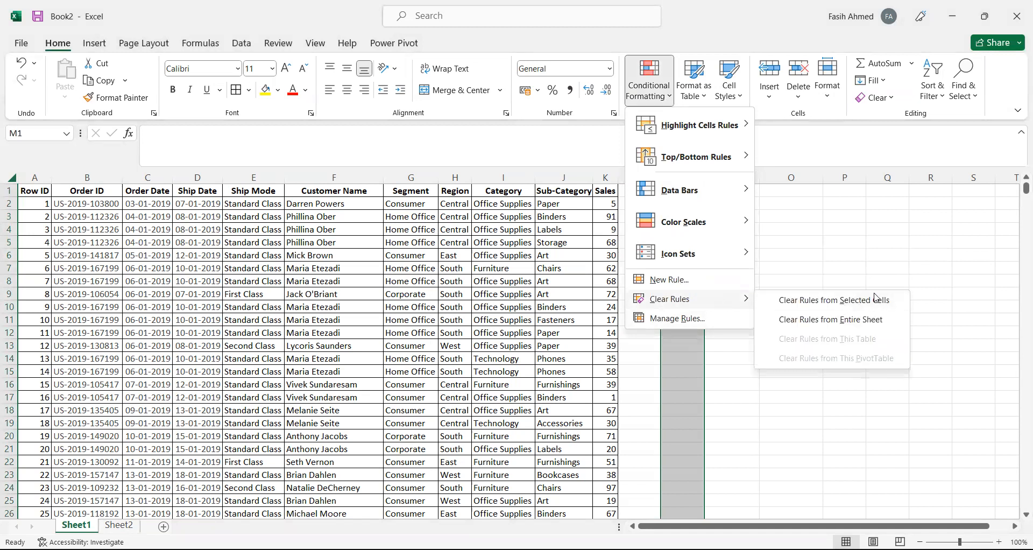
pyautogui.click(875, 299)
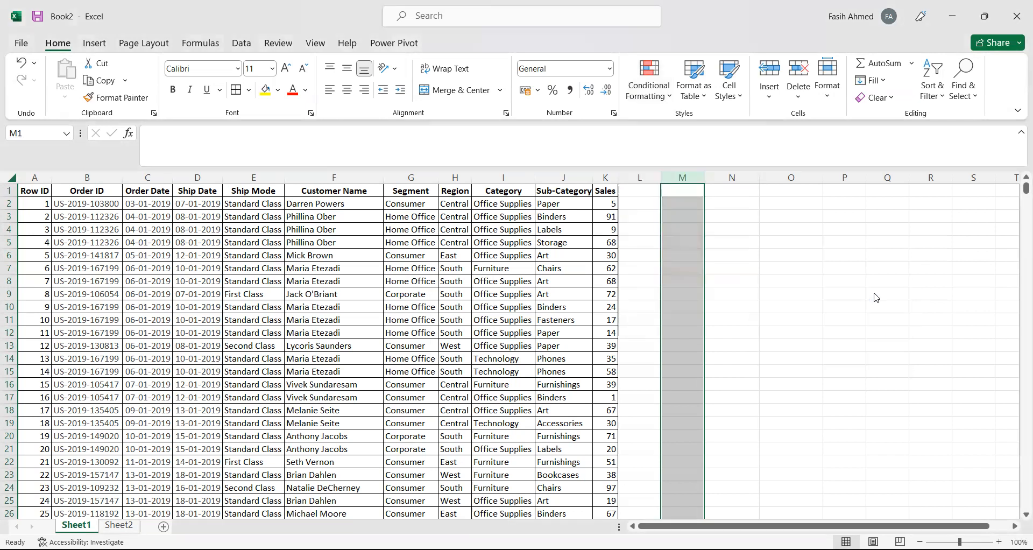
# Step: Try to enter the range 1-10 in cell N3 beside the order data
pyautogui.click(609, 203)
pyautogui.moveTo(612, 257); pyautogui.dragTo(612, 384)
pyautogui.click(711, 216)
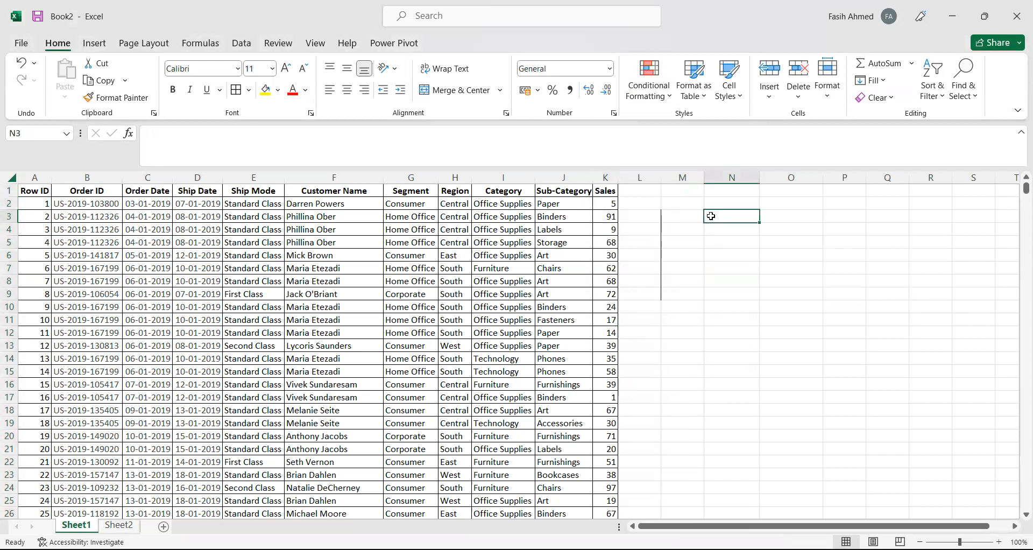
pyautogui.write('1-10')
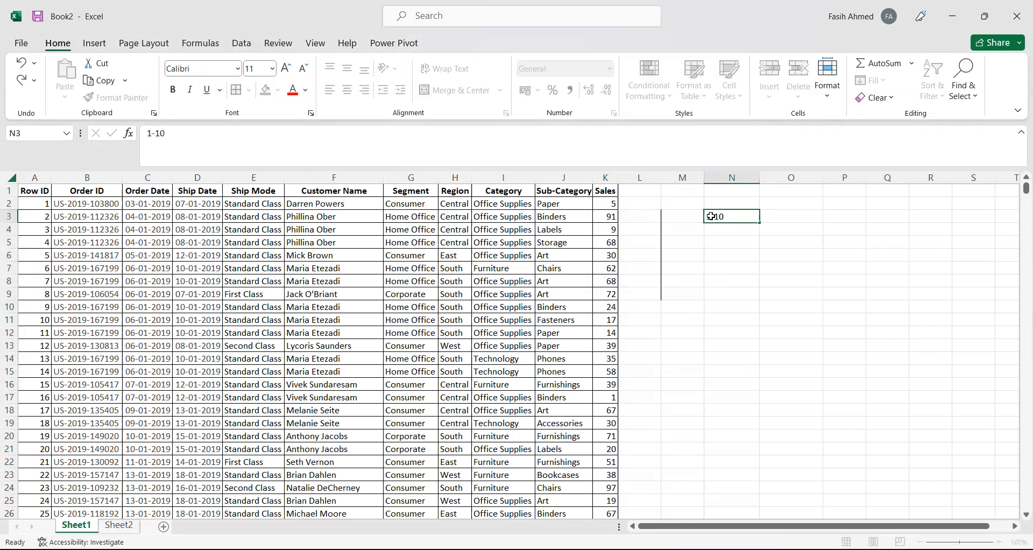
pyautogui.press('Return')
# Step: Enter 1-10 as text in cell N3 and put the color name Yellow beside it in O3
pyautogui.click(710, 216)
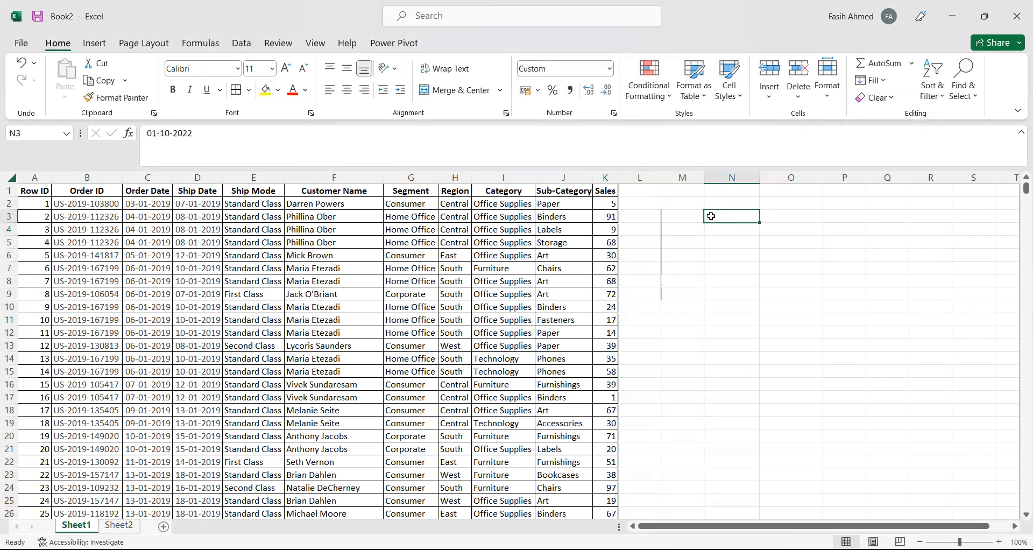
pyautogui.write("'")
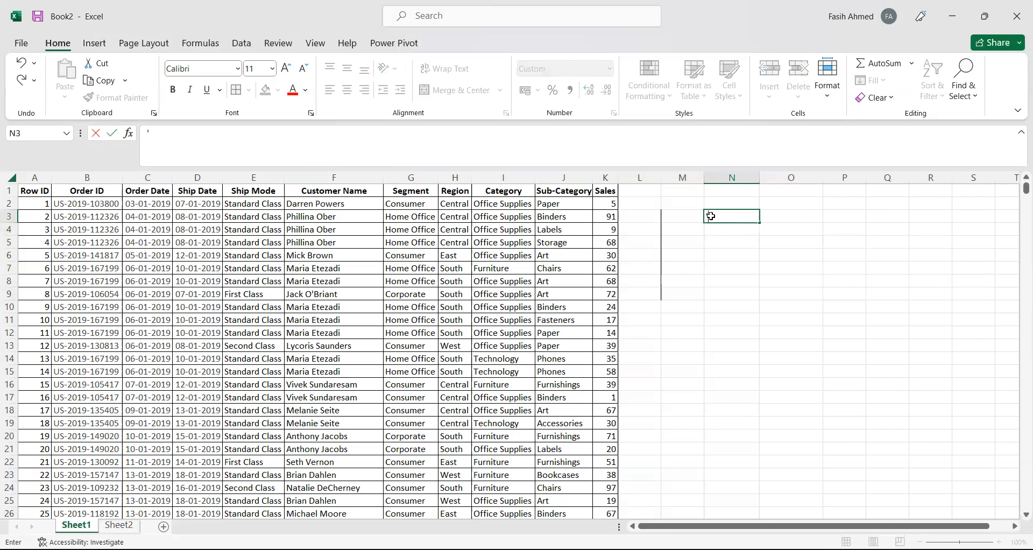
pyautogui.write('1-10')
pyautogui.press('Return')
pyautogui.press('Up')
pyautogui.press('Right')
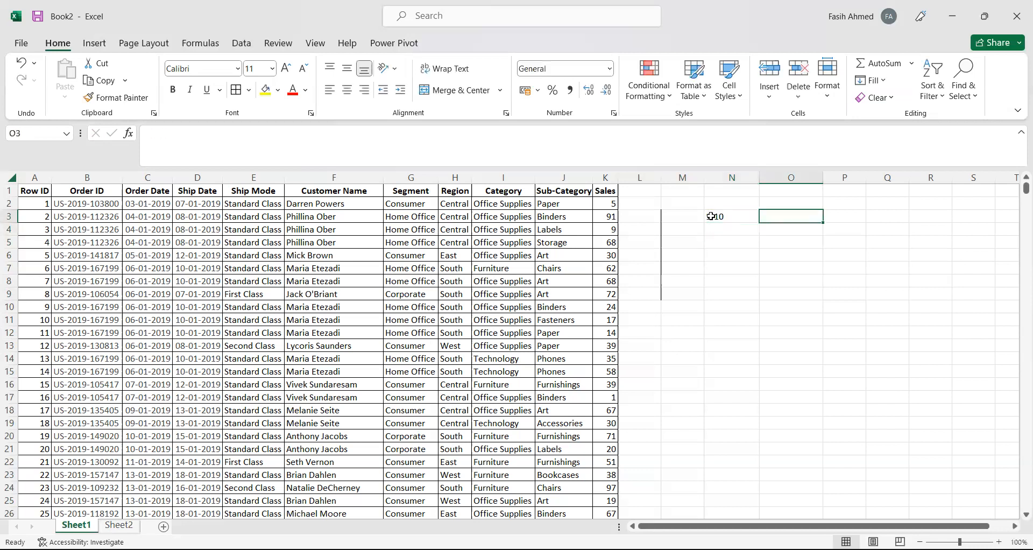
pyautogui.write('Ye')
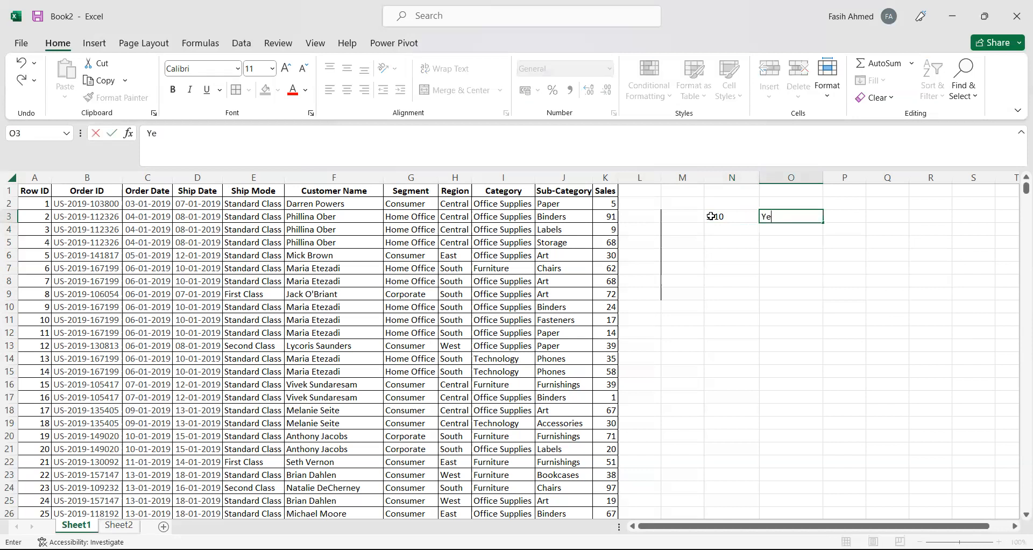
pyautogui.write('llow')
pyautogui.press('Return')
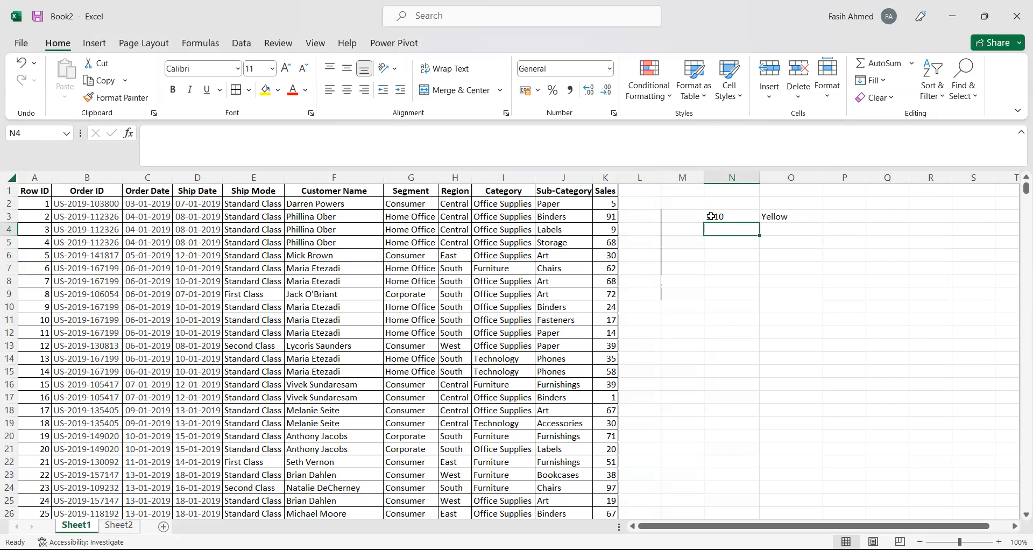
# Step: Enter the condition >70 in cell N4 and its color name RED in O4
pyautogui.write('>70')
pyautogui.press('Return')
pyautogui.press('Up')
pyautogui.press('Right')
pyautogui.write('R')
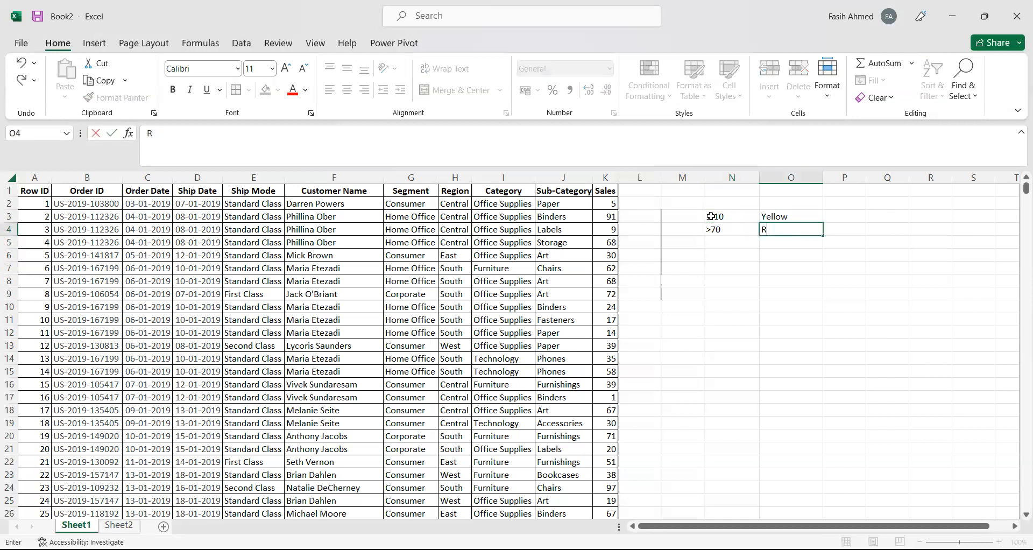
pyautogui.write('ED')
pyautogui.press('Return')
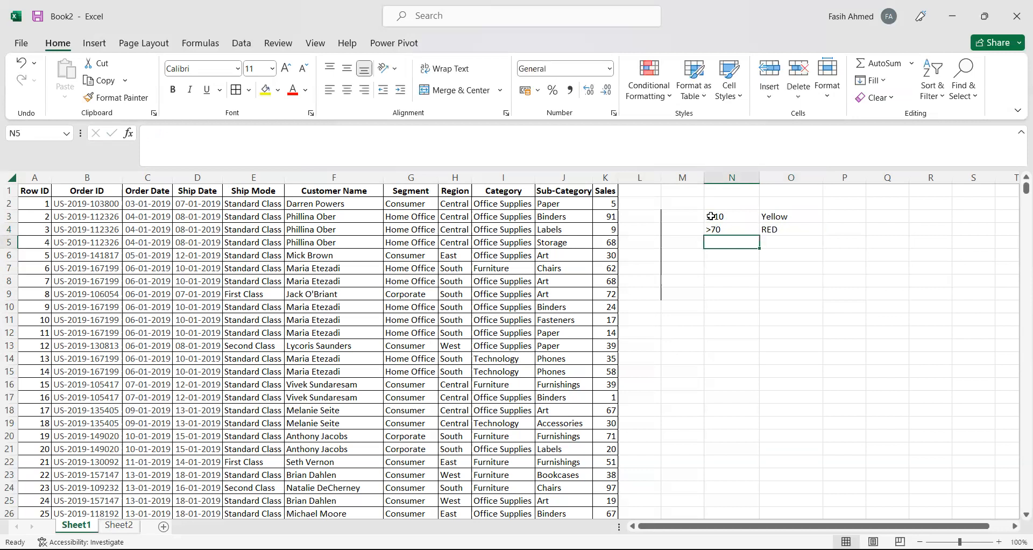
# Step: Enter the condition <50 in cell N5 and its color name Blue in O5
pyautogui.write('<50')
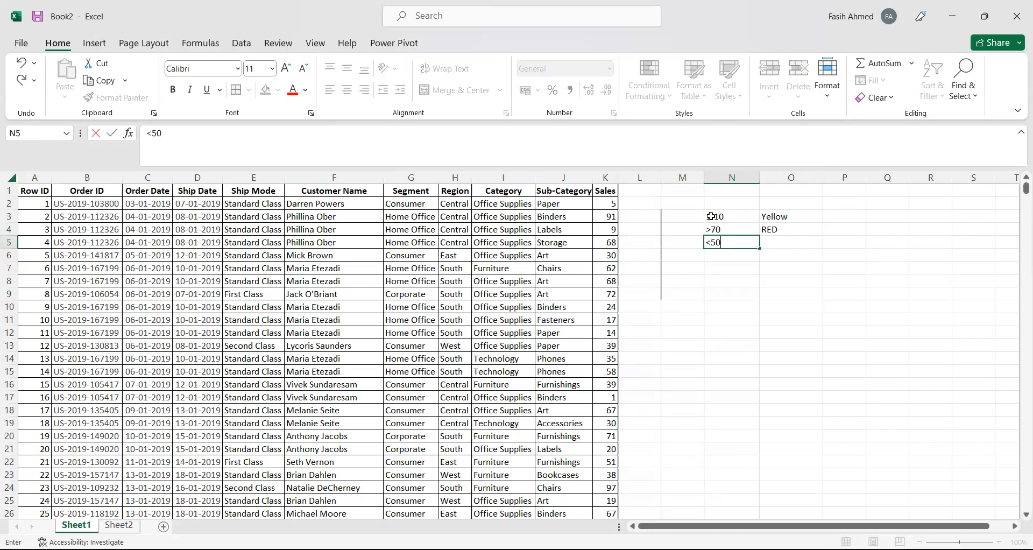
pyautogui.press('Return')
pyautogui.press('Up')
pyautogui.press('Right')
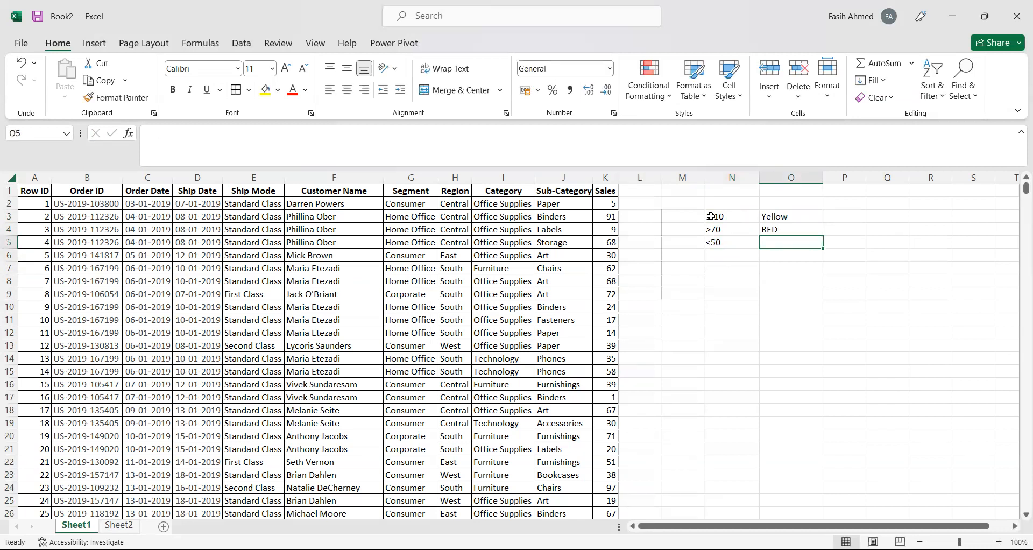
pyautogui.write('Blue')
pyautogui.moveTo(717, 246); pyautogui.dragTo(719, 256)
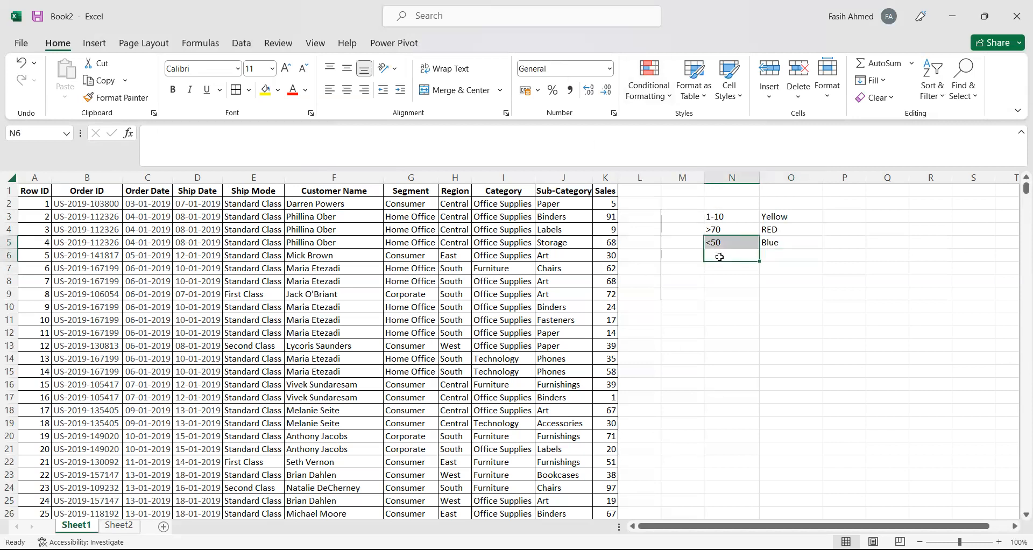
# Step: Review the three value conditions and their assigned colors in cells N3 to O5
pyautogui.click(716, 245)
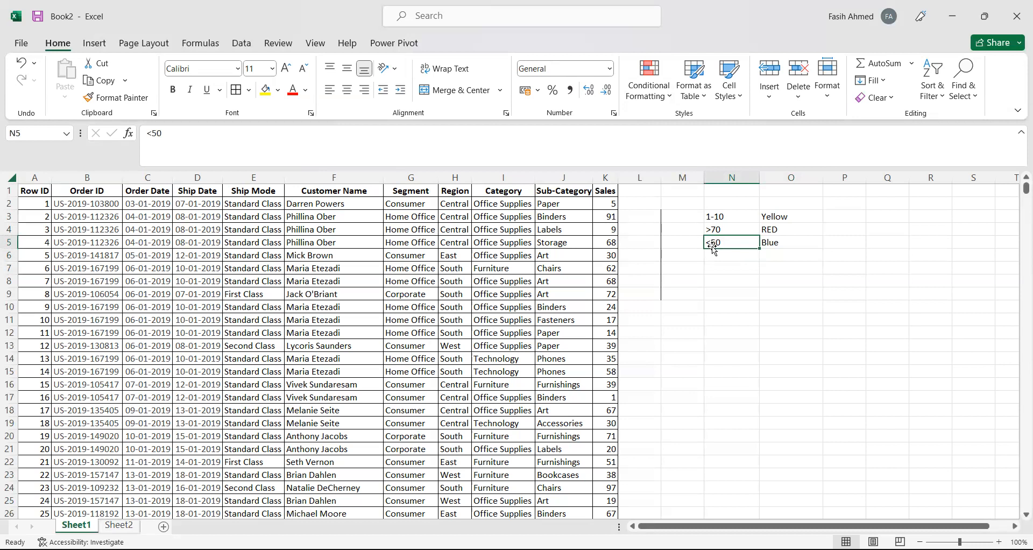
pyautogui.press('Up')
pyautogui.press('Up')
pyautogui.press('Right')
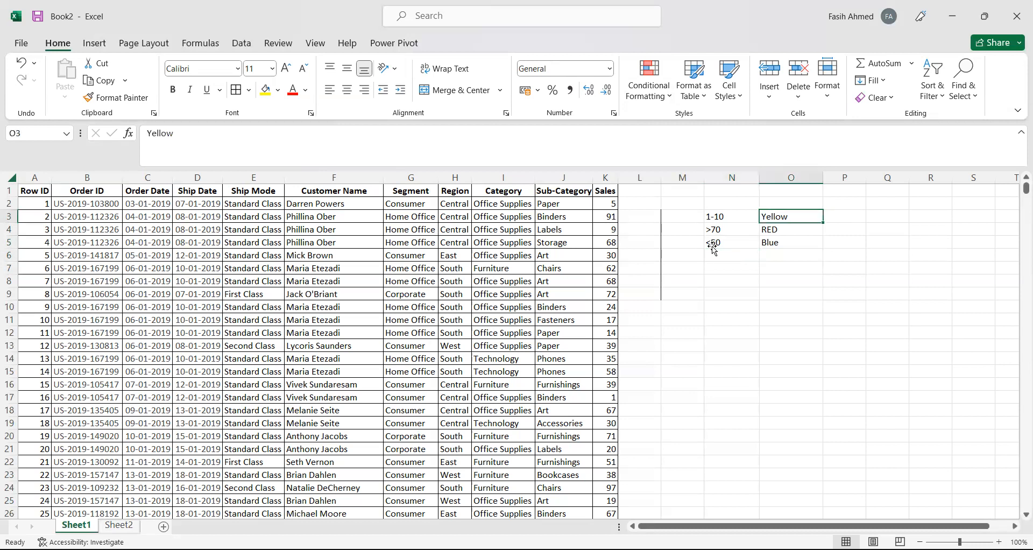
pyautogui.click(714, 245)
pyautogui.press('Up')
pyautogui.press('Up')
pyautogui.press('Right')
pyautogui.click(714, 249)
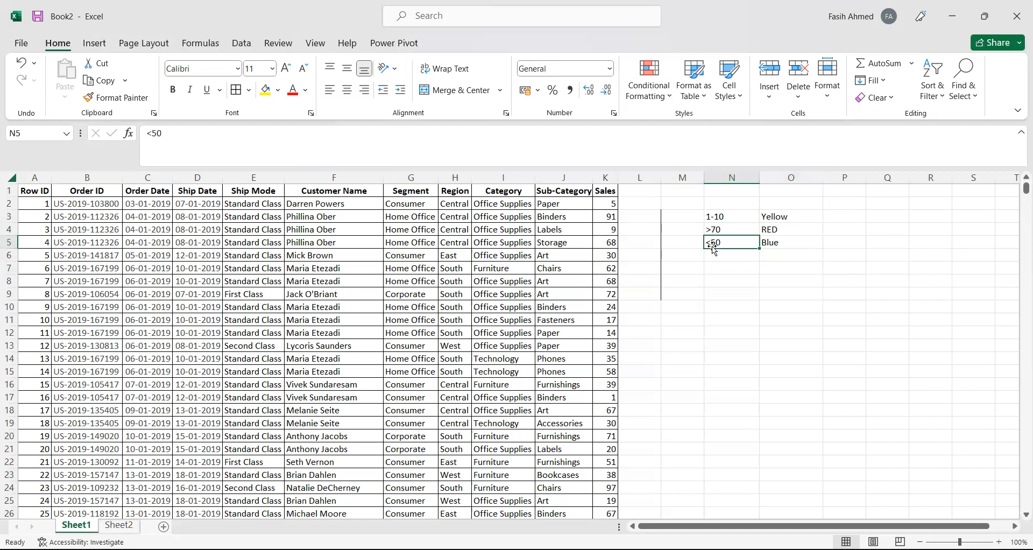
pyautogui.click(711, 218)
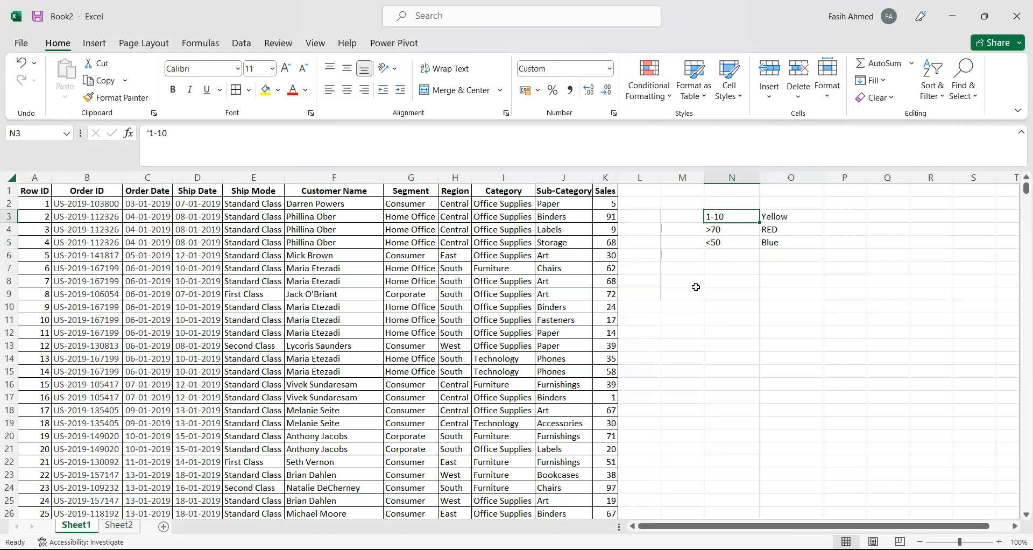
pyautogui.press('Down')
pyautogui.press('Down')
pyautogui.press('Up')
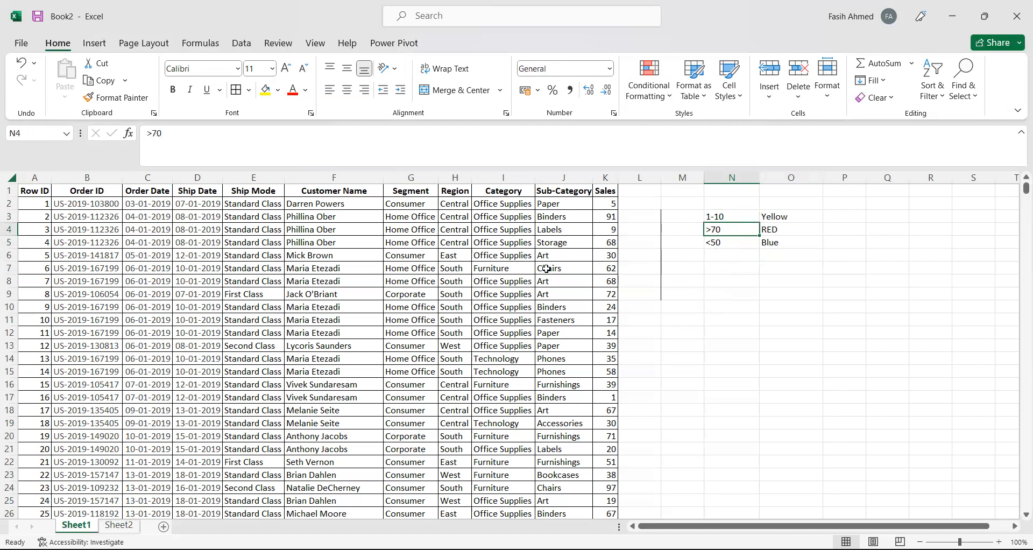
# Step: Set up a Between highlighting rule on the Sales column for values from 1 to 10
pyautogui.click(605, 178)
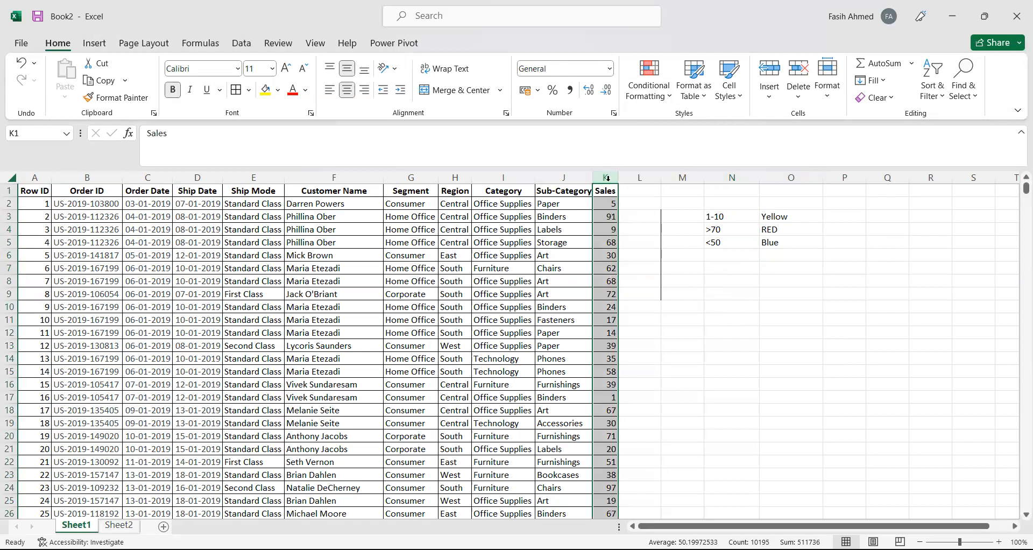
pyautogui.click(662, 103)
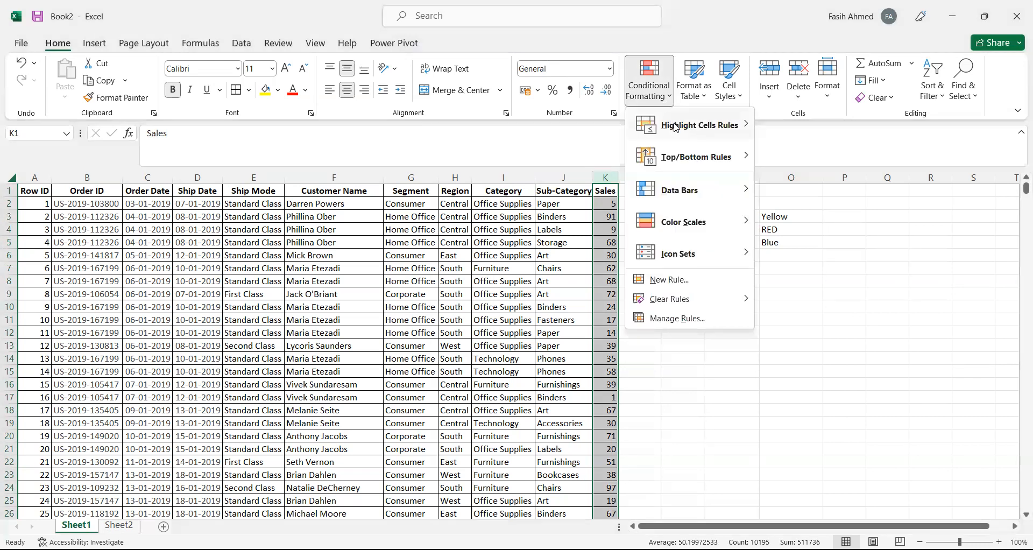
pyautogui.moveTo(694, 135)
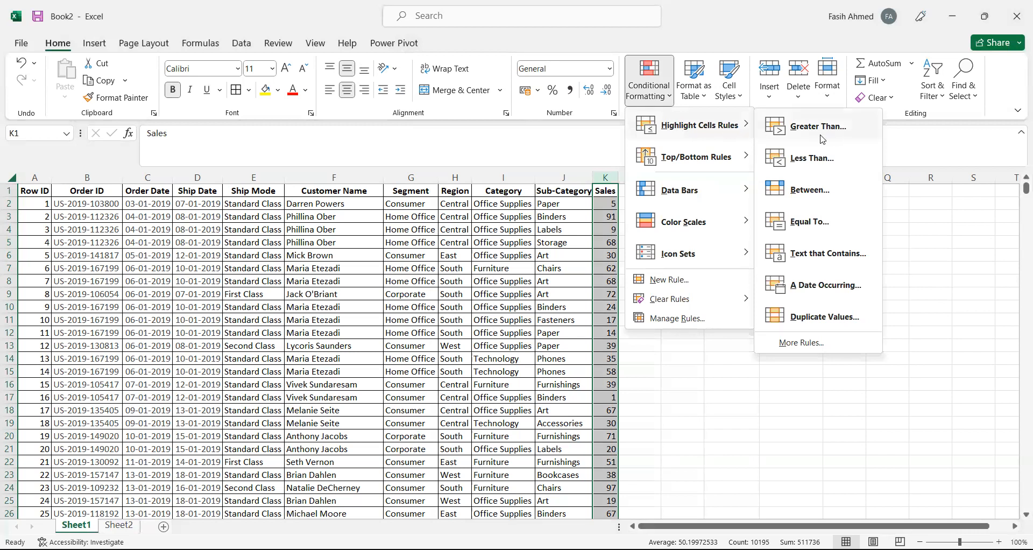
pyautogui.click(810, 190)
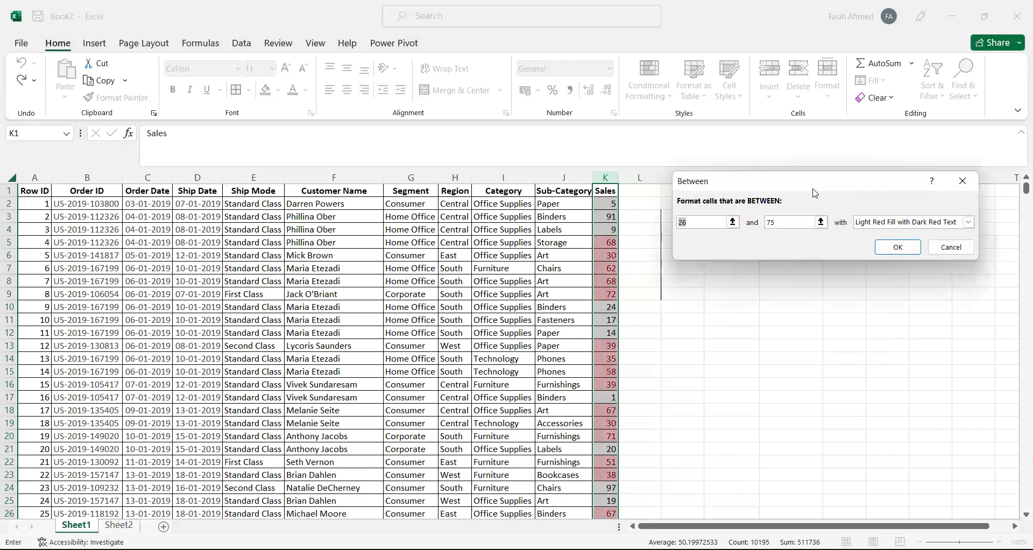
pyautogui.moveTo(814, 193); pyautogui.dragTo(812, 290)
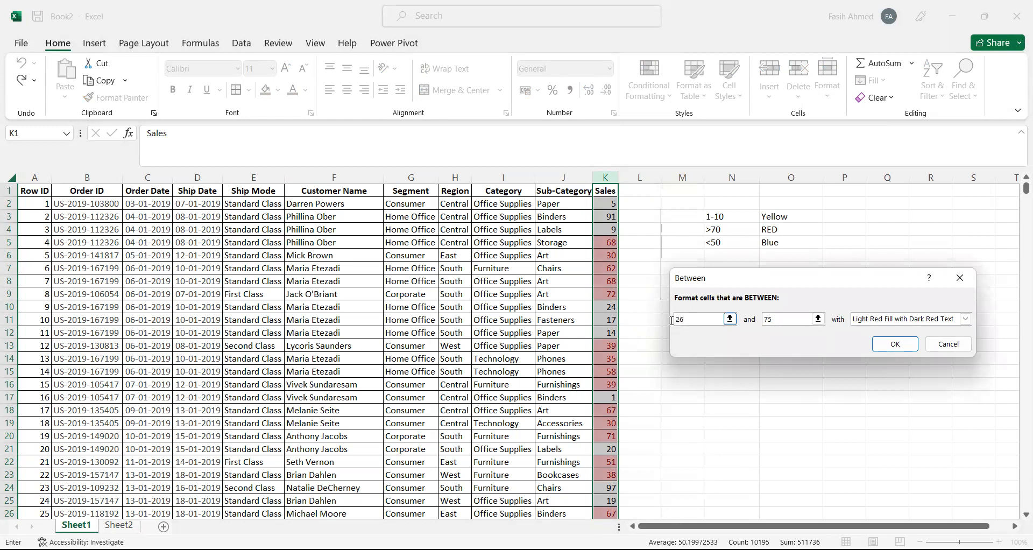
pyautogui.write('1')
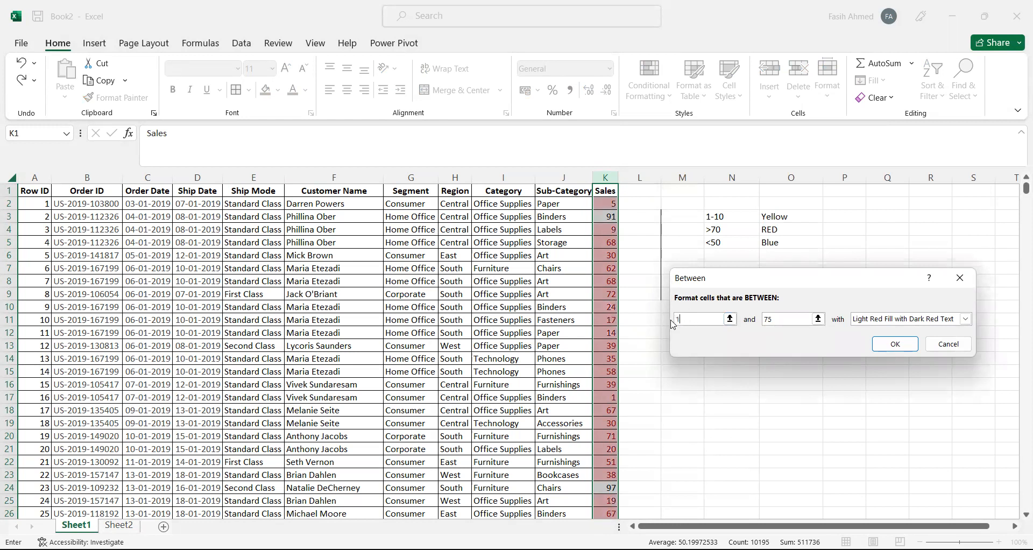
pyautogui.press('Tab')
pyautogui.write('10')
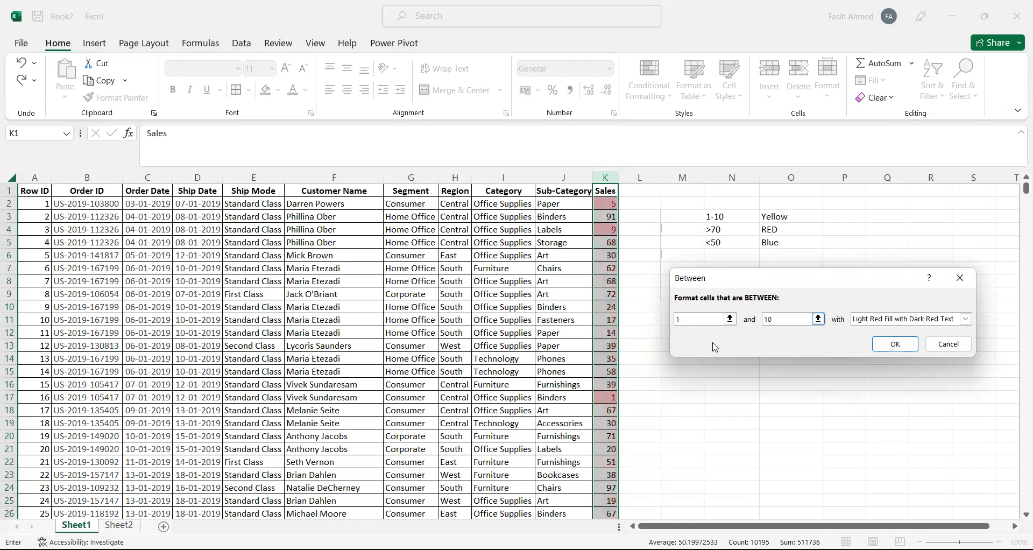
# Step: Give the Between rule a custom format with a yellow fill and apply it to the Sales column
pyautogui.click(966, 319)
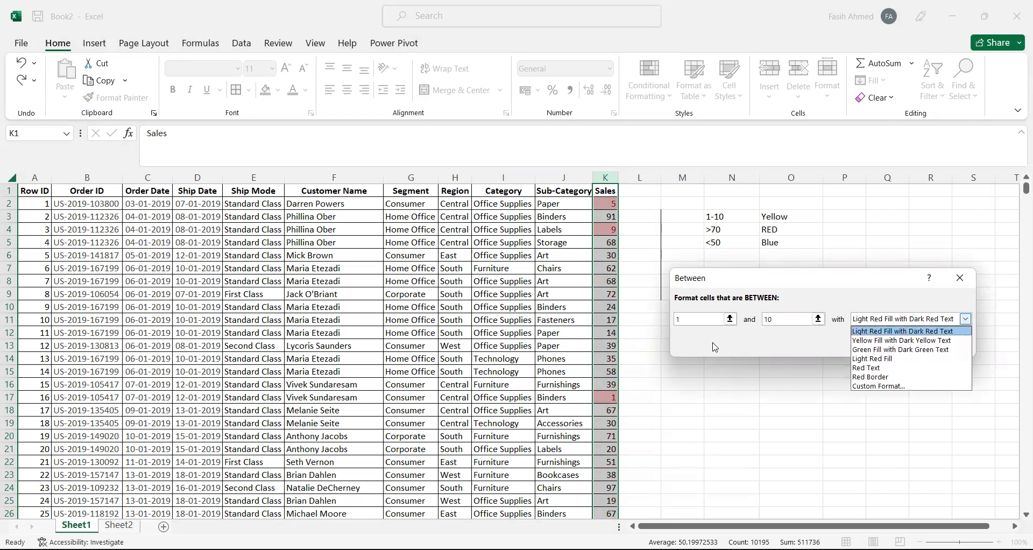
pyautogui.press('Return')
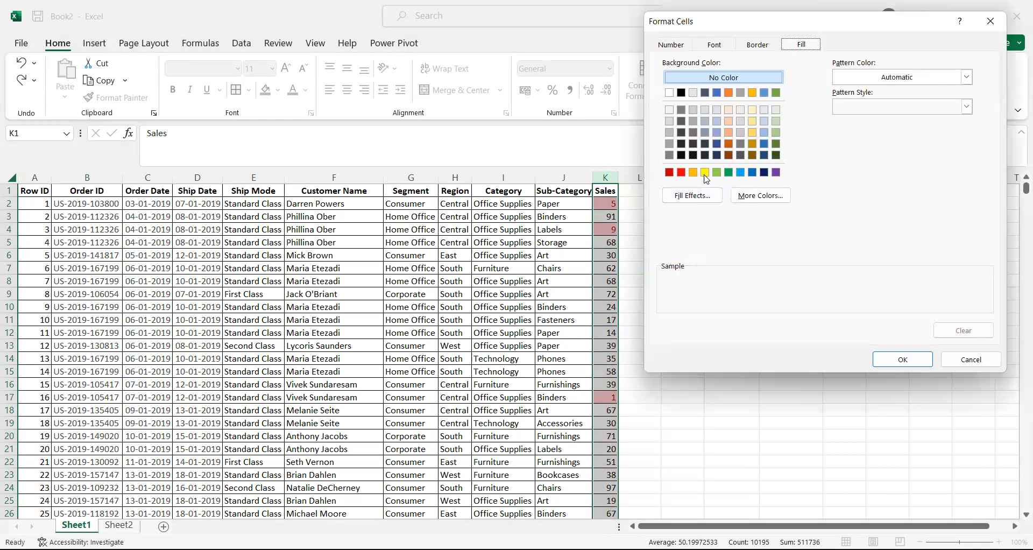
pyautogui.click(706, 174)
pyautogui.press('Return')
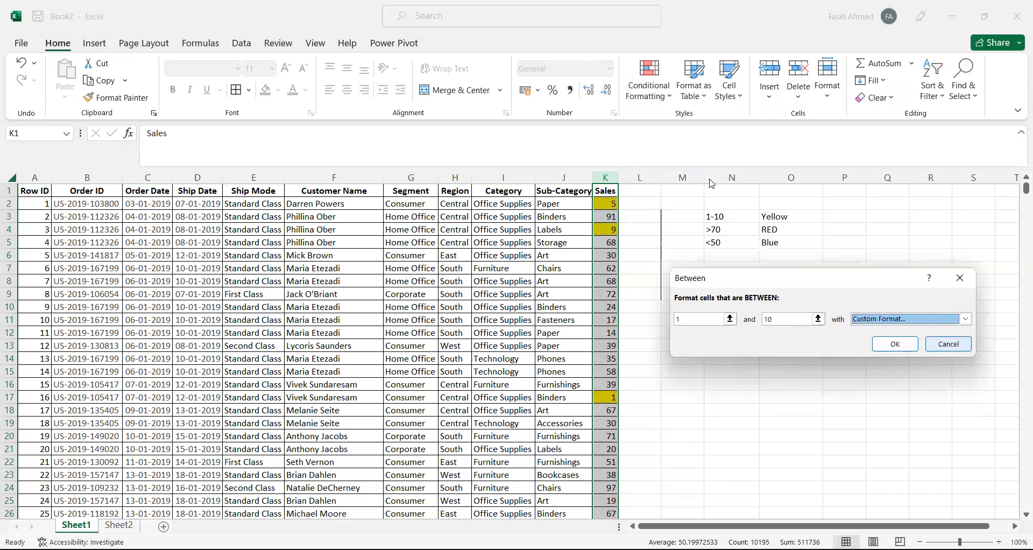
pyautogui.press('Return')
# Step: Check down the Sales column which values the 1 to 10 rule formats
pyautogui.click(605, 229)
pyautogui.click(610, 397)
pyautogui.scroll(-7, 603, 401)
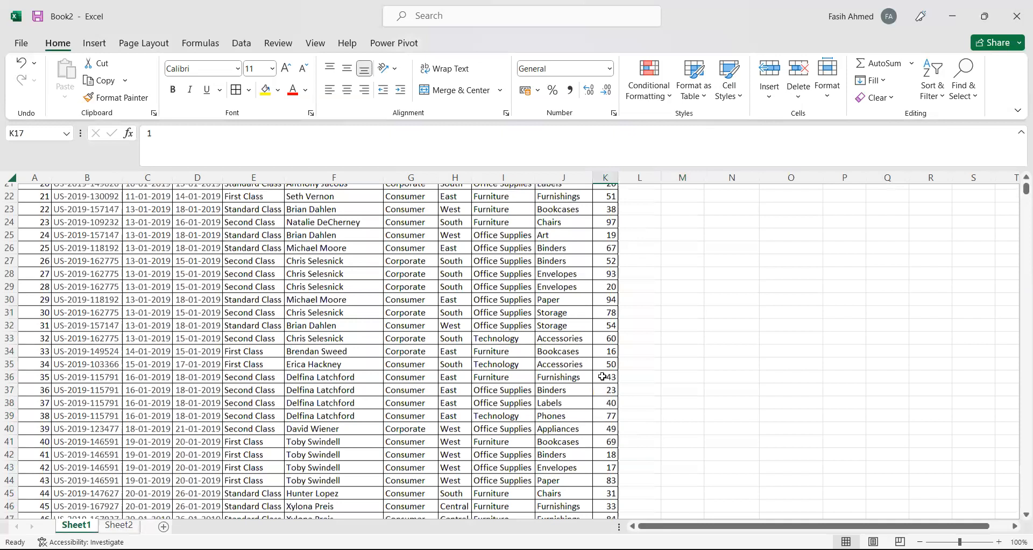
pyautogui.scroll(-11, 602, 377)
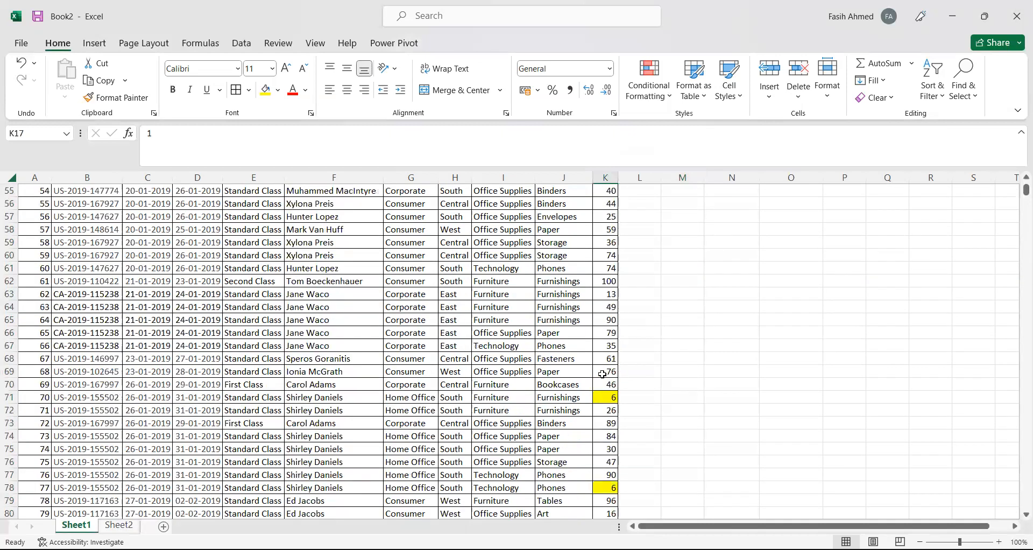
# Step: Return to the first data rows and set the Sales value in cell K6 to 10
pyautogui.scroll(-4, 602, 374)
pyautogui.scroll(11, 606, 370)
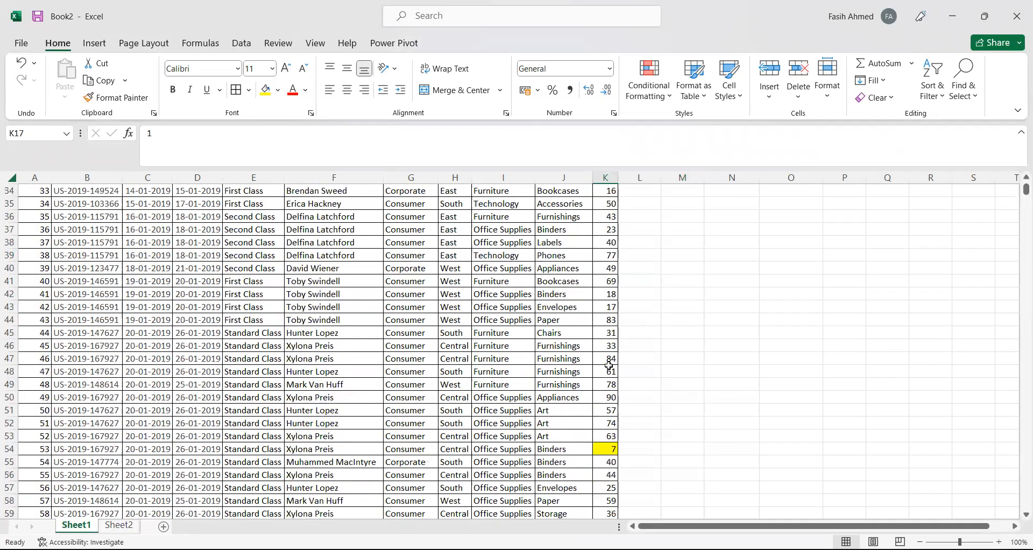
pyautogui.scroll(11, 608, 366)
pyautogui.click(611, 256)
pyautogui.write('1')
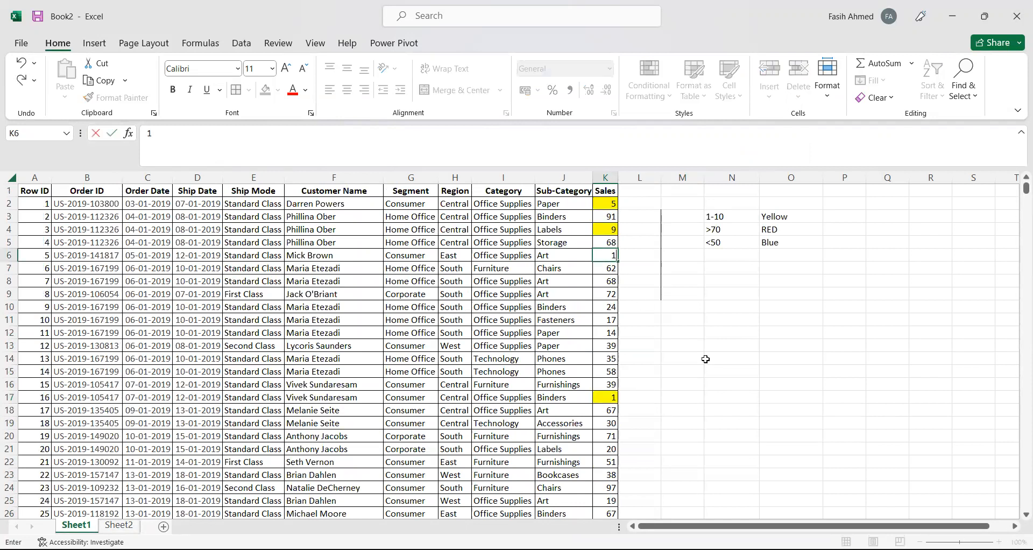
pyautogui.write('0')
pyautogui.press('Return')
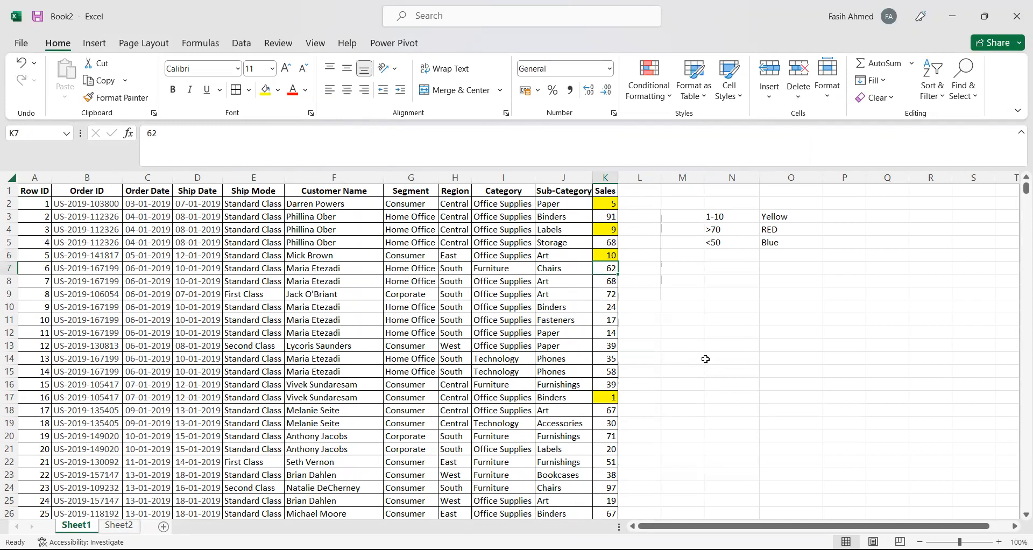
# Step: Set up a Less Than highlighting rule on the Sales column for values below 50
pyautogui.click(719, 215)
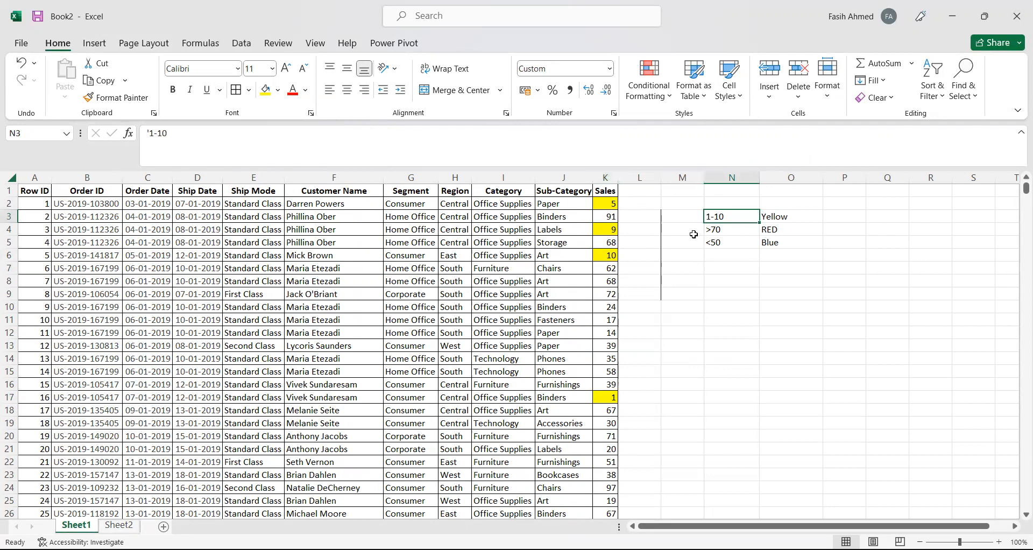
pyautogui.click(721, 249)
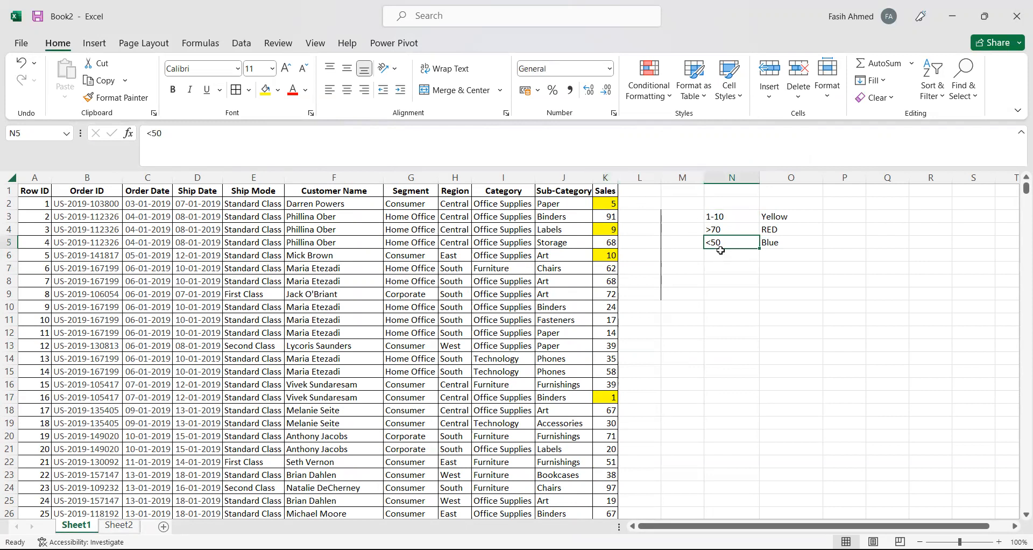
pyautogui.click(607, 177)
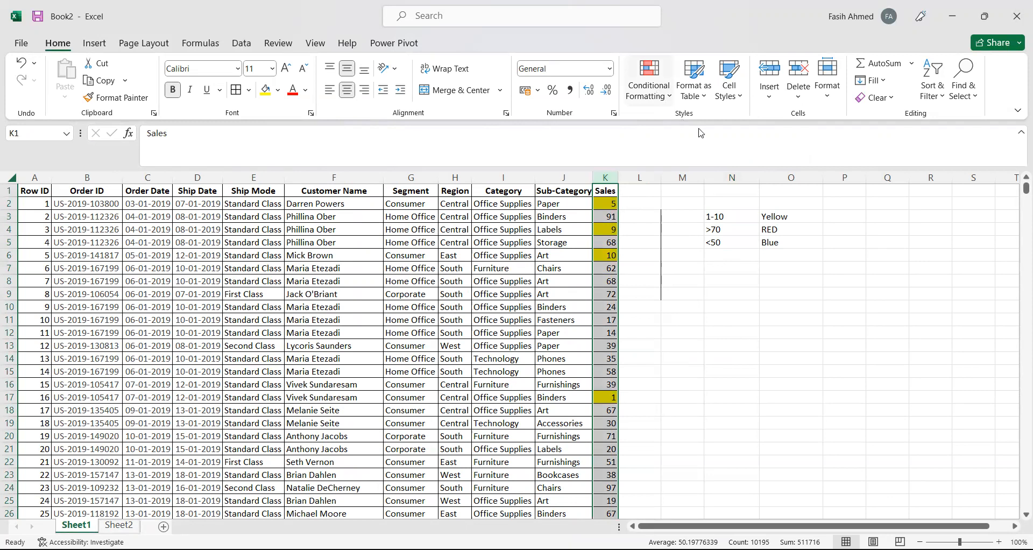
pyautogui.click(650, 86)
pyautogui.moveTo(701, 133)
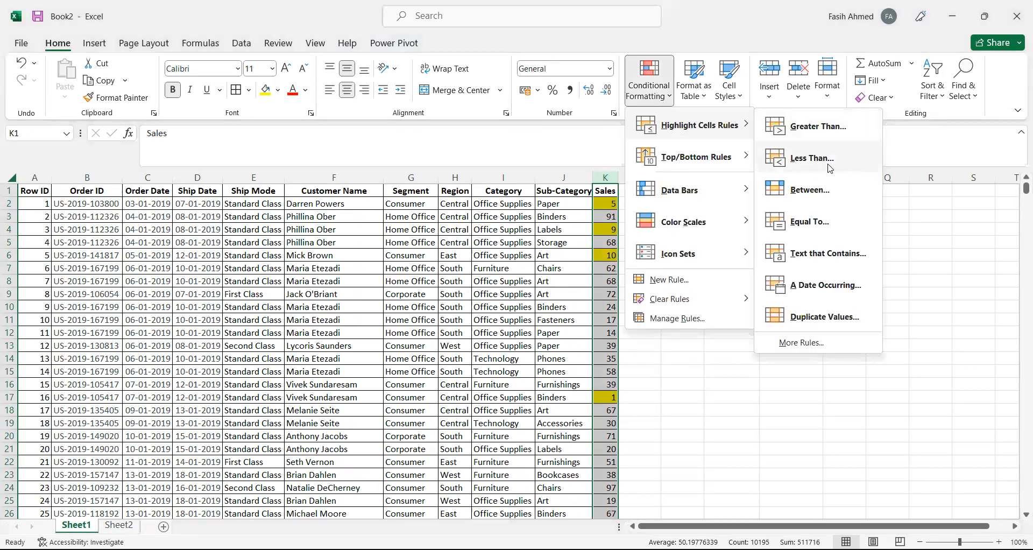
pyautogui.click(806, 168)
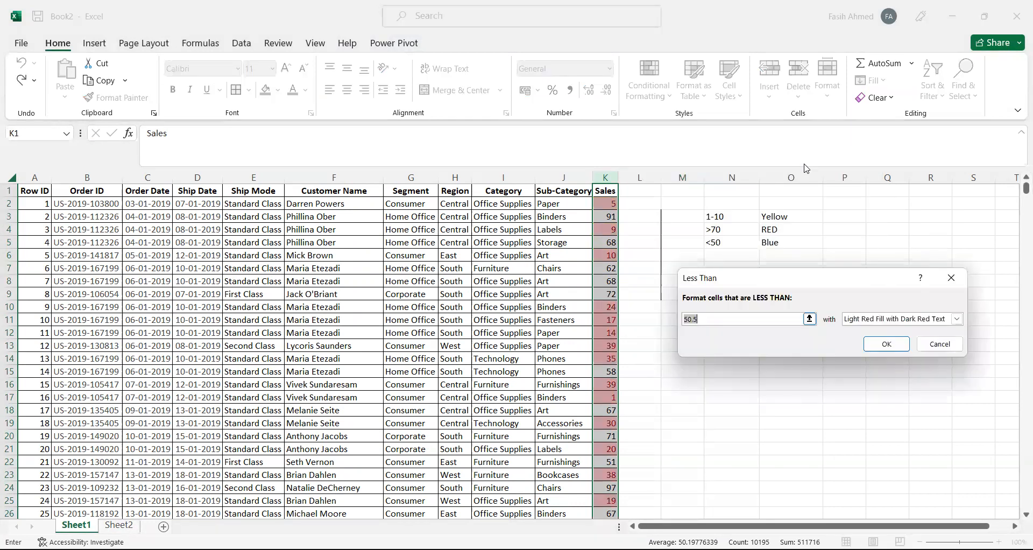
pyautogui.write('5')
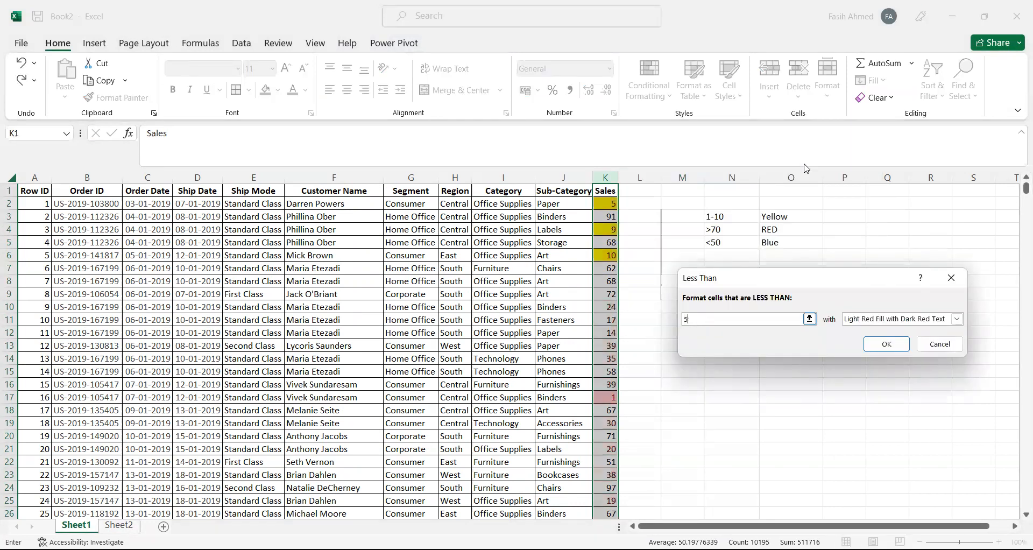
pyautogui.write('0')
# Step: Give the Less Than rule a custom format with a blue fill and apply it to the Sales column
pyautogui.hotkey('alt', 'Down')
pyautogui.press('Down')
pyautogui.press('Down')
pyautogui.press('Down')
pyautogui.press('Down')
pyautogui.press('Down')
pyautogui.press('Down')
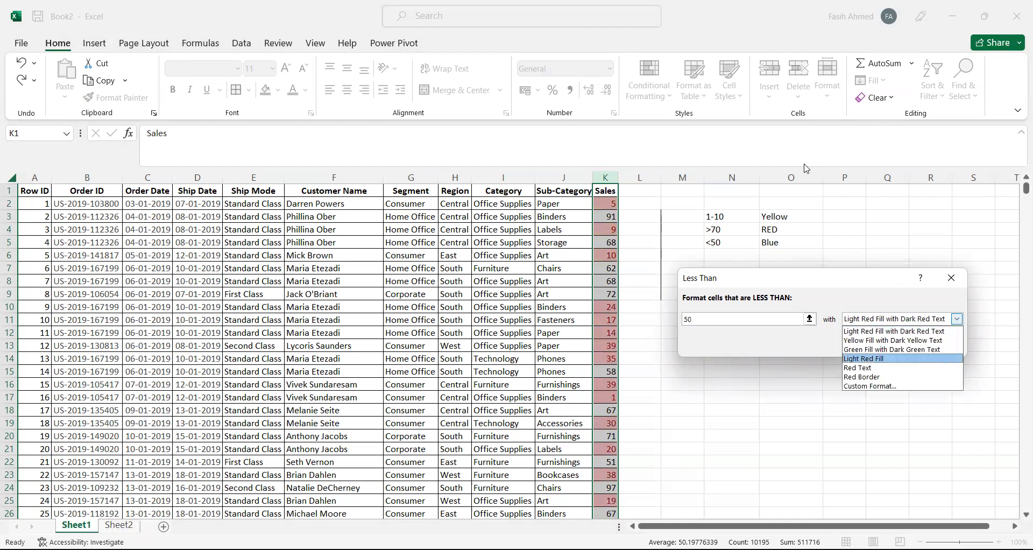
pyautogui.press('Return')
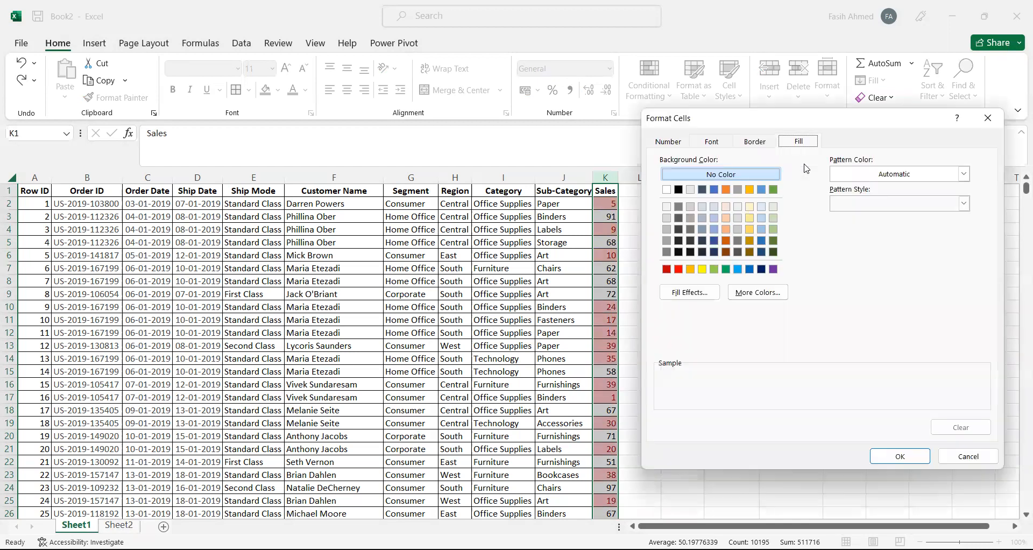
pyautogui.press('Tab')
pyautogui.press('Left')
pyautogui.press('Left')
pyautogui.press('Left')
pyautogui.press('Left')
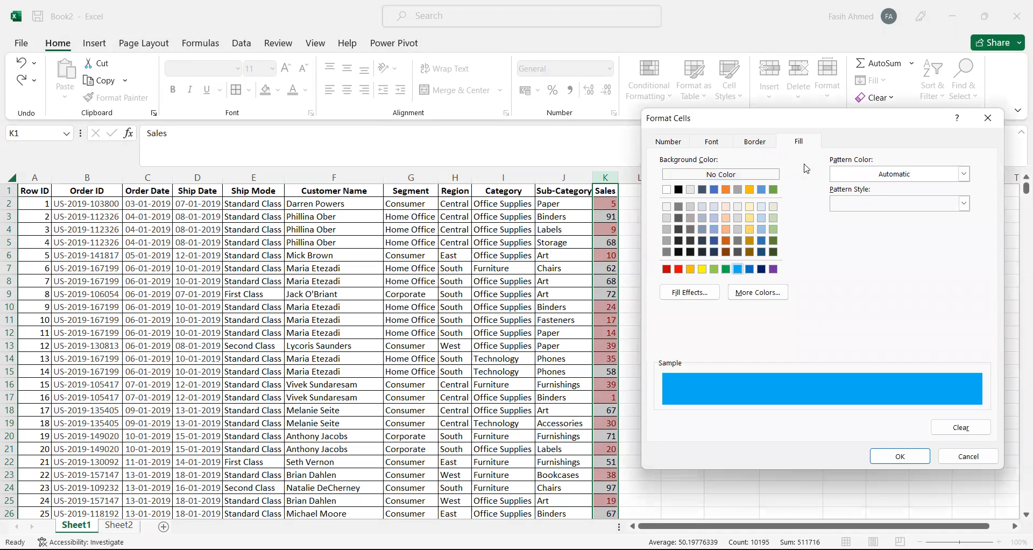
pyautogui.click(715, 191)
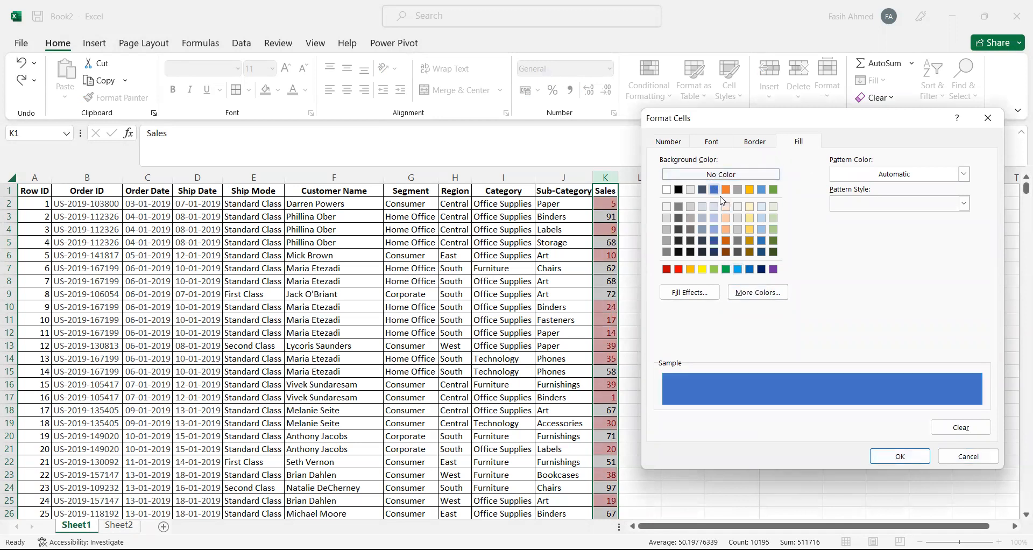
pyautogui.press('Return')
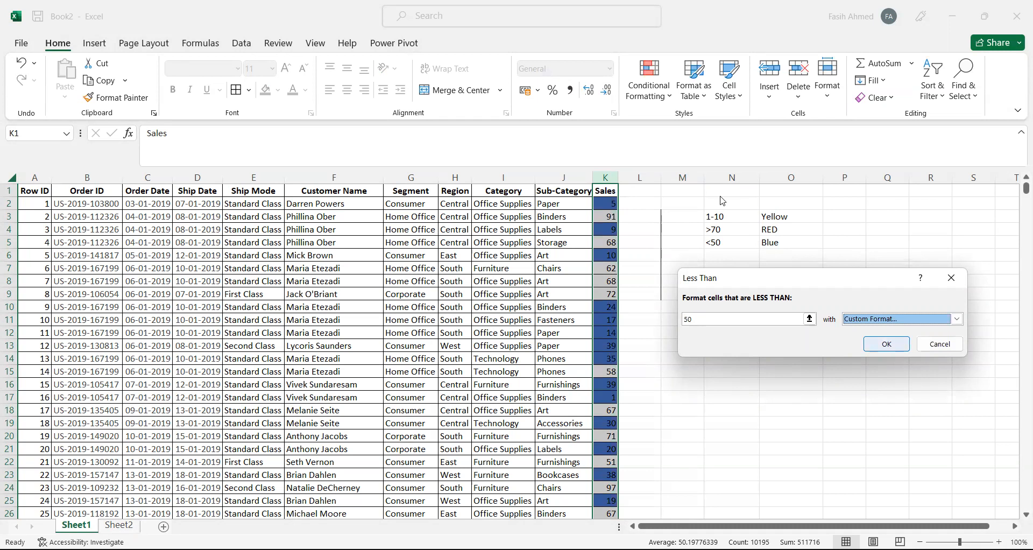
pyautogui.press('Return')
pyautogui.click(721, 299)
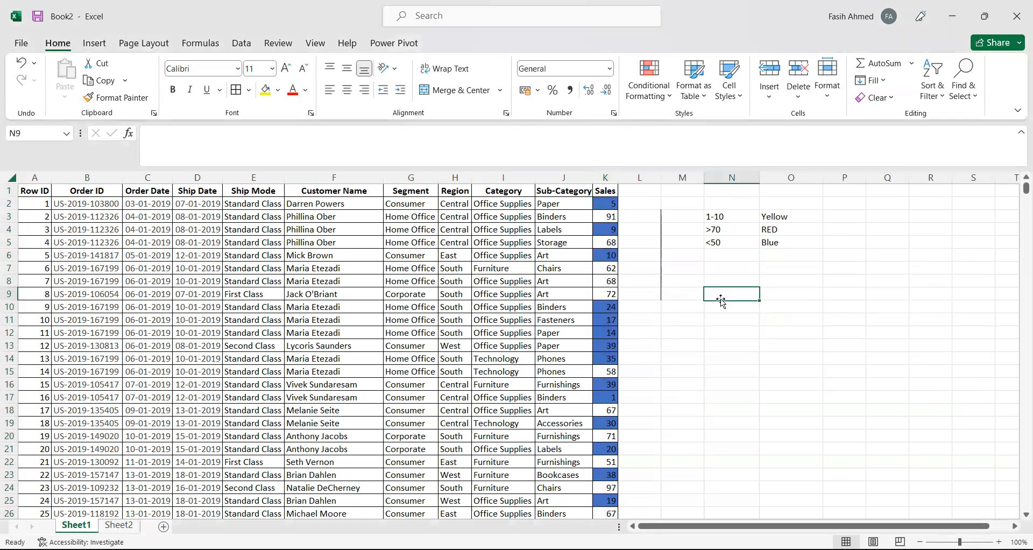
# Step: Compare the 1-10 and <50 conditions in N3 to O5 with the colors applied to the low Sales values
pyautogui.press('Up')
pyautogui.press('Up')
pyautogui.press('Up')
pyautogui.press('Up')
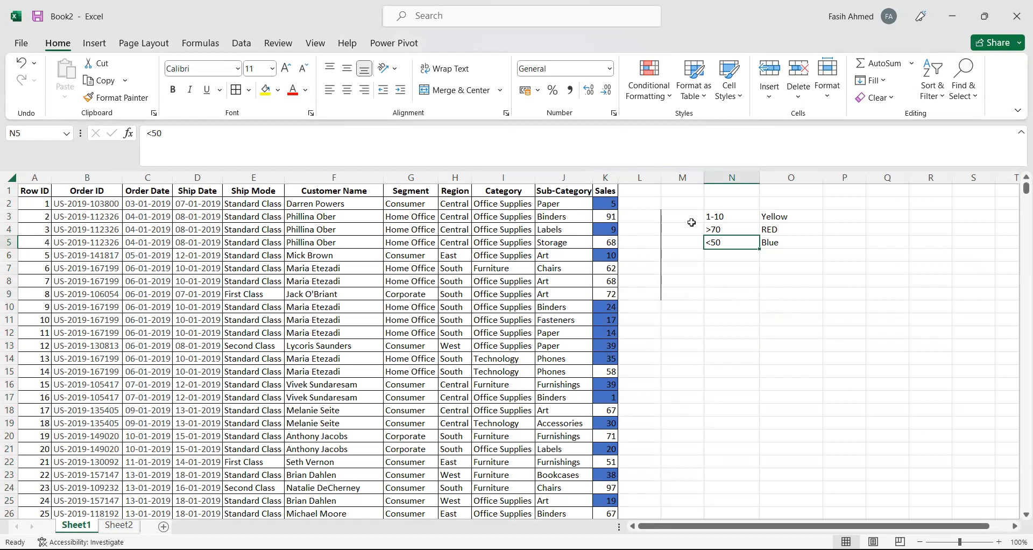
pyautogui.press('Up')
pyautogui.press('Up')
pyautogui.hotkey('shift', 'Right')
pyautogui.hotkey('shift', 'Left')
pyautogui.hotkey('shift', 'Right')
pyautogui.hotkey('shift', 'Left')
pyautogui.hotkey('shift', 'Right')
pyautogui.hotkey('shift', 'Left')
pyautogui.hotkey('shift', 'Right')
pyautogui.hotkey('shift', 'Left')
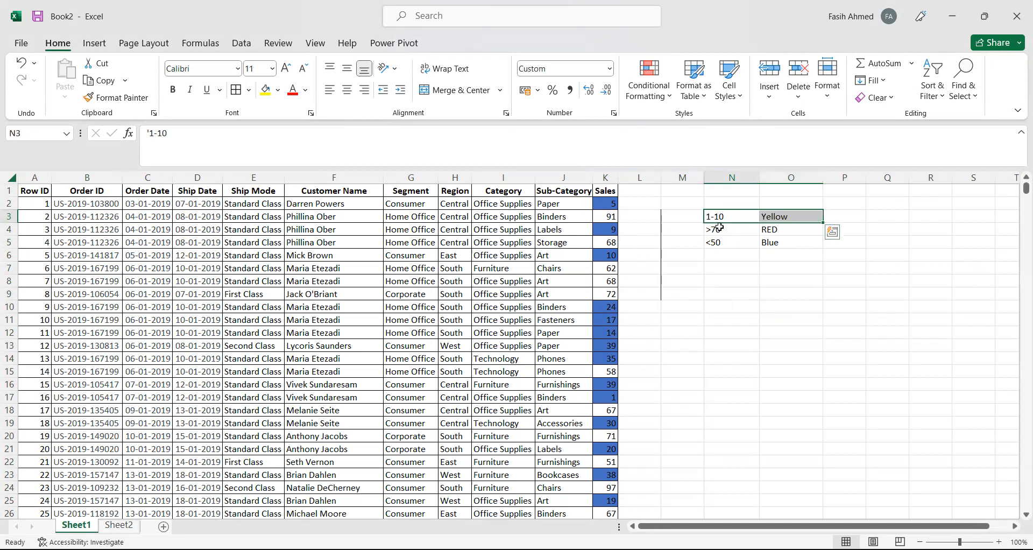
pyautogui.hotkey('shift', 'Left')
pyautogui.press('Right')
pyautogui.press('Left')
pyautogui.press('Down')
pyautogui.press('Down')
pyautogui.click(611, 207)
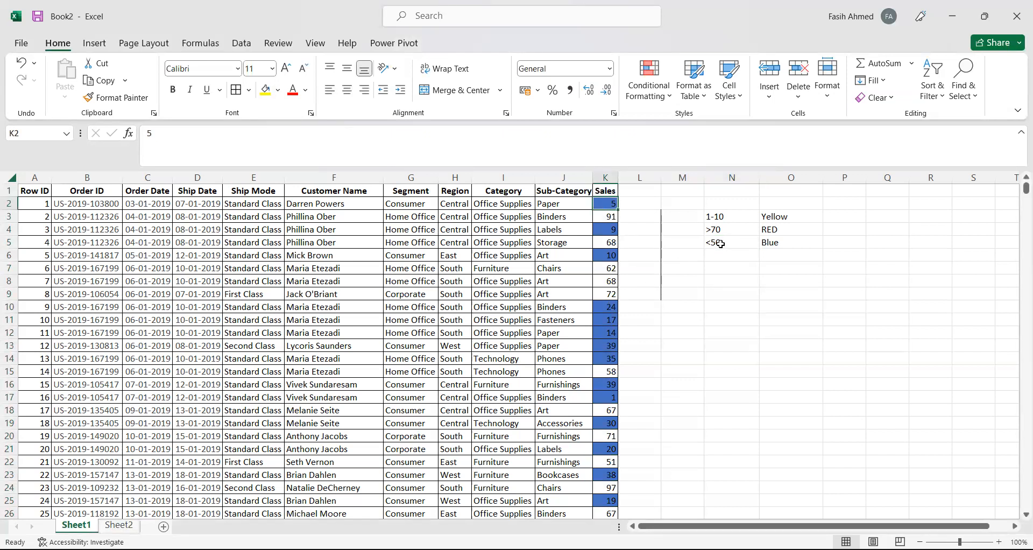
pyautogui.click(720, 216)
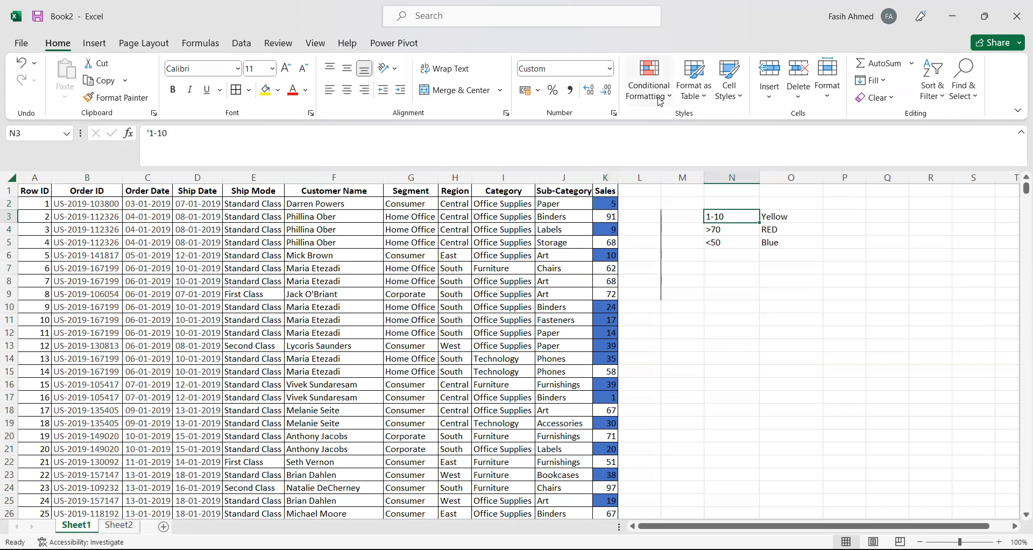
pyautogui.click(606, 178)
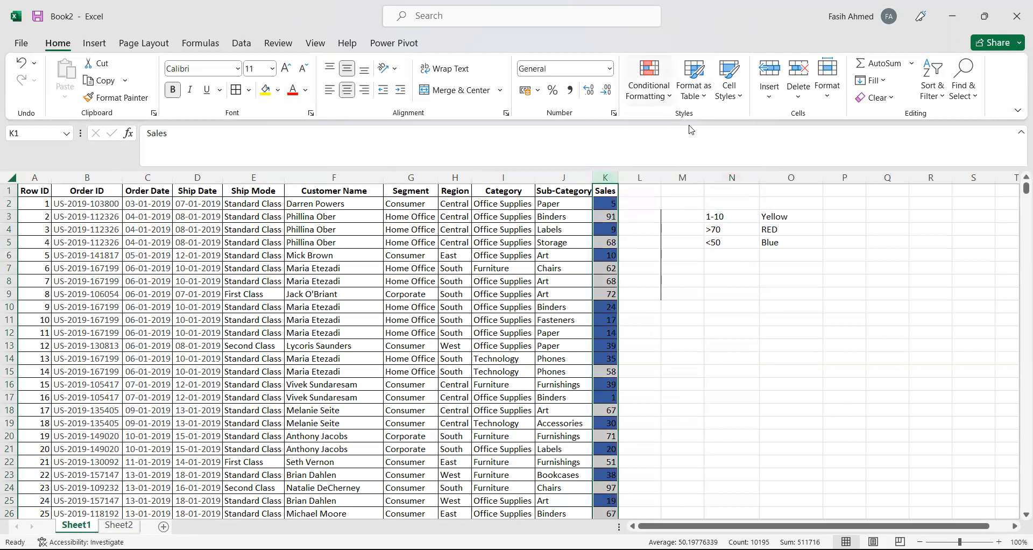
pyautogui.click(649, 80)
pyautogui.moveTo(699, 125)
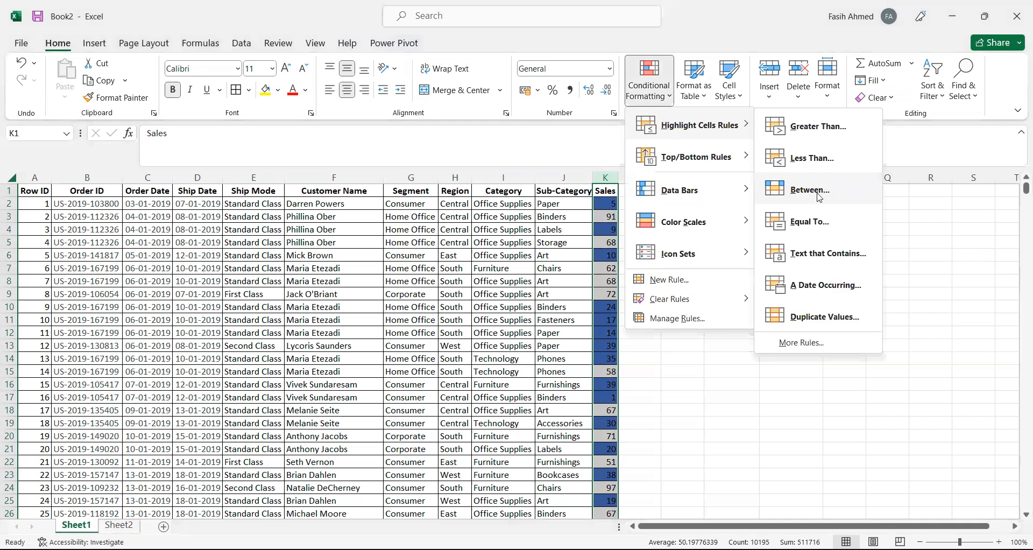
pyautogui.click(810, 189)
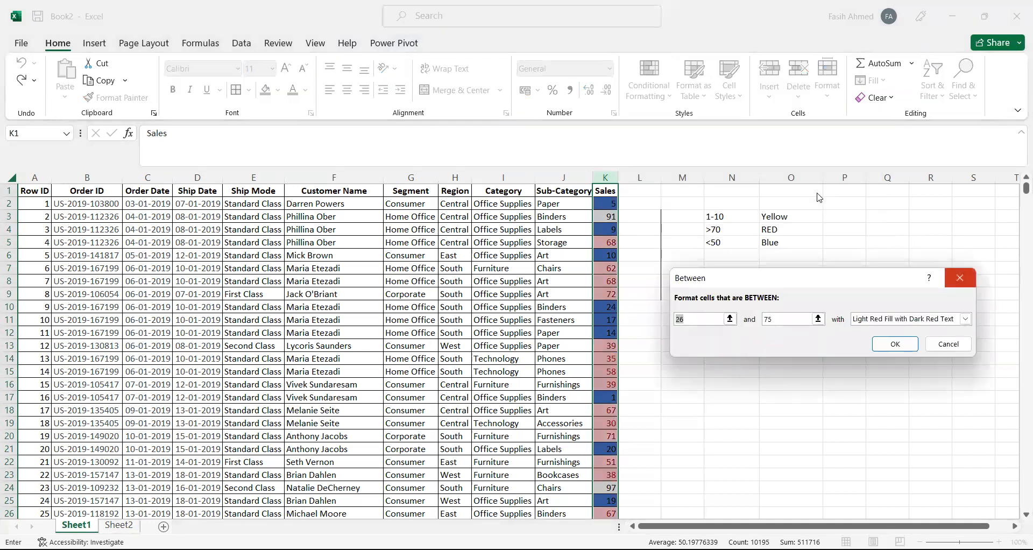
pyautogui.press('Escape')
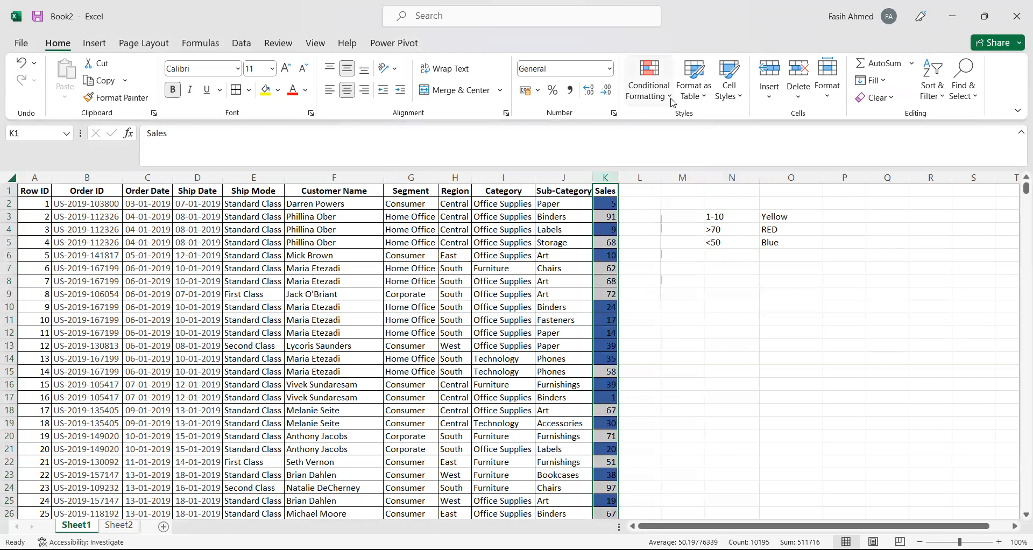
# Step: Edit the Sales column's less-than-50 rule in the Conditional Formatting Rules Manager and change its comparison to between
pyautogui.click(672, 103)
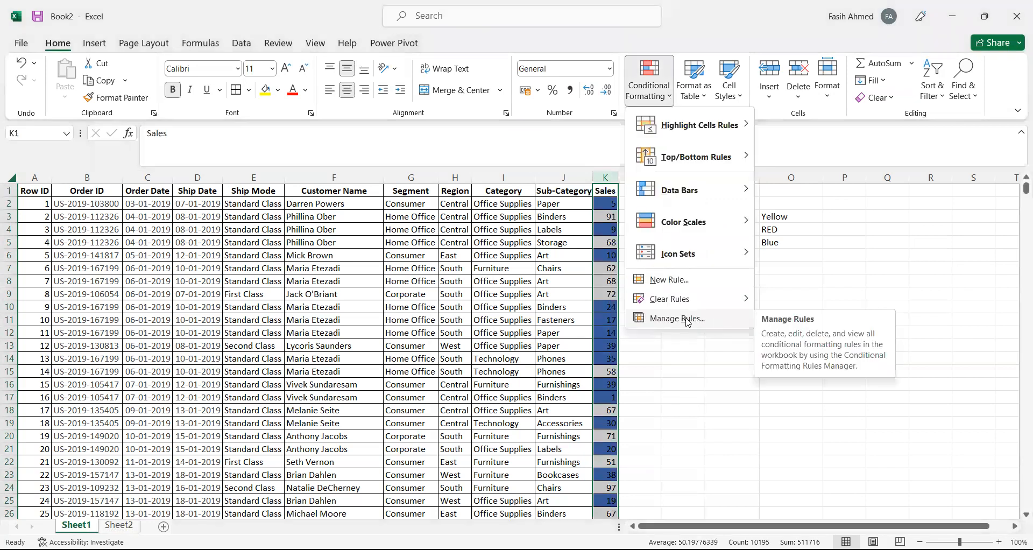
pyautogui.click(688, 319)
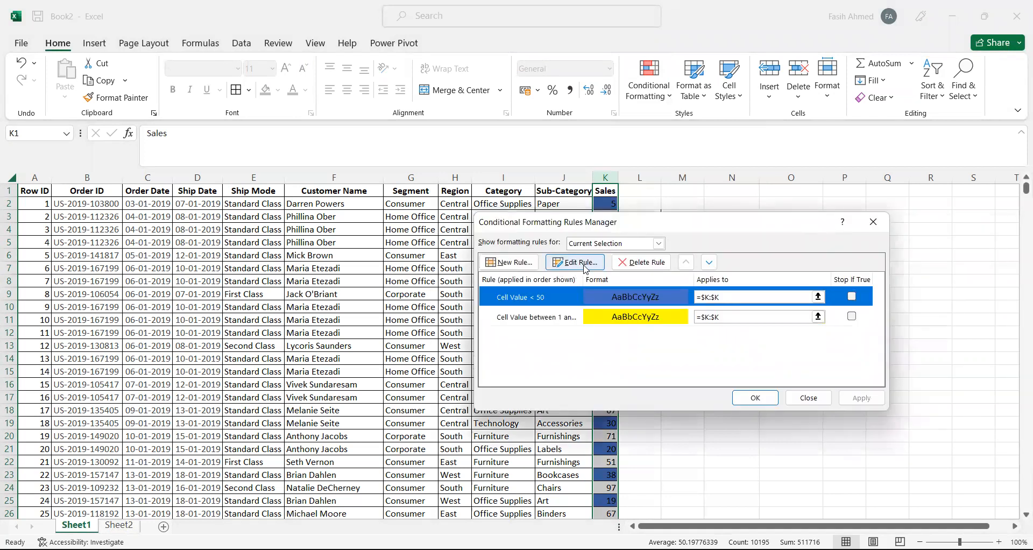
pyautogui.click(574, 262)
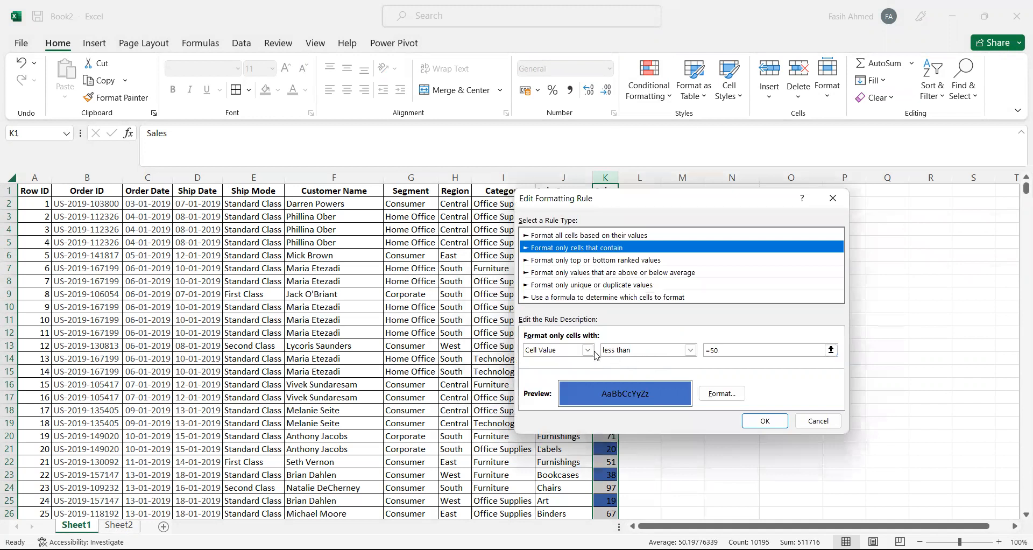
pyautogui.click(691, 351)
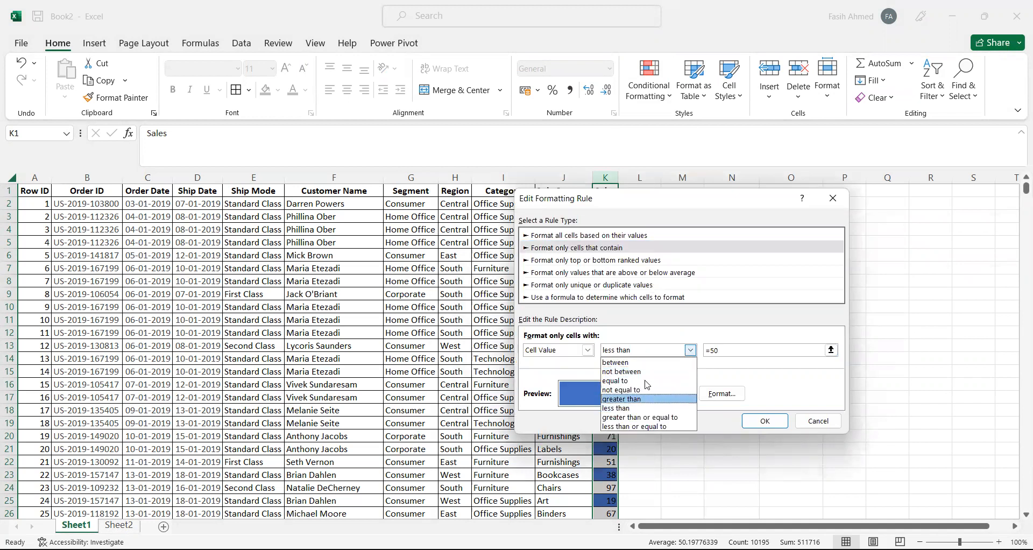
pyautogui.click(640, 363)
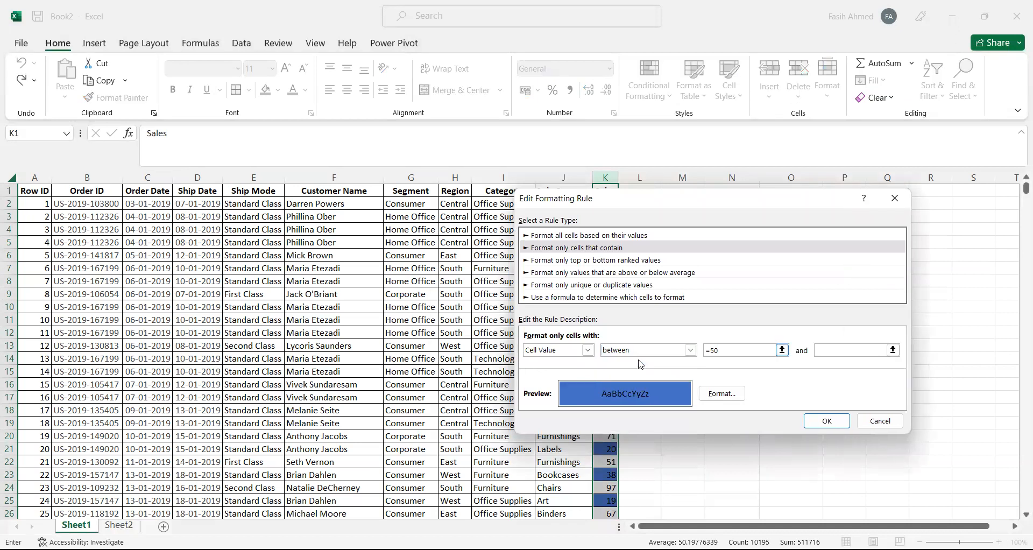
# Step: Set the blue rule's range to 11 through 50 and apply the updated rules to the Sales column
pyautogui.press('BackSpace')
pyautogui.press('BackSpace')
pyautogui.press('BackSpace')
pyautogui.write('11')
pyautogui.press('Tab')
pyautogui.write('50')
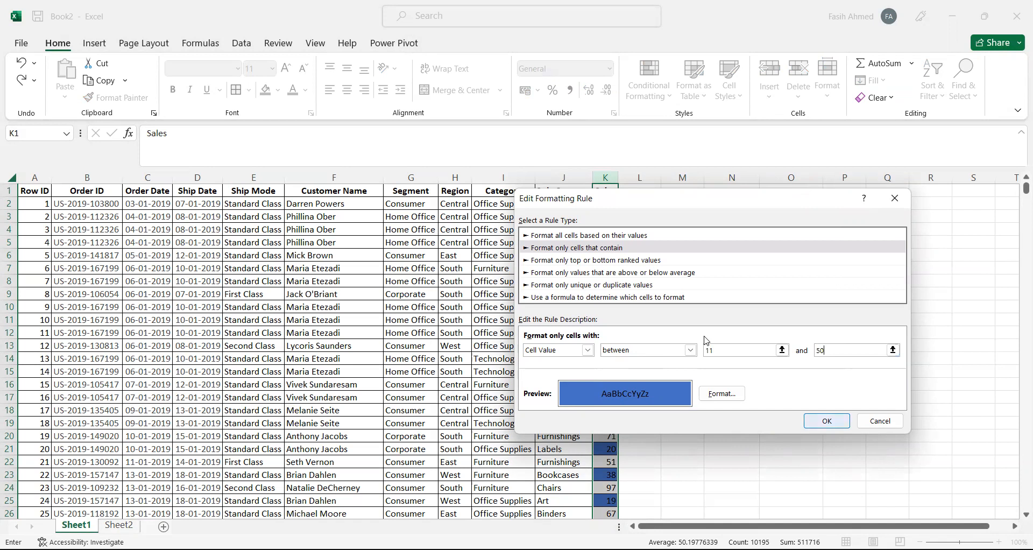
pyautogui.press('Return')
pyautogui.hotkey('alt', 'a')
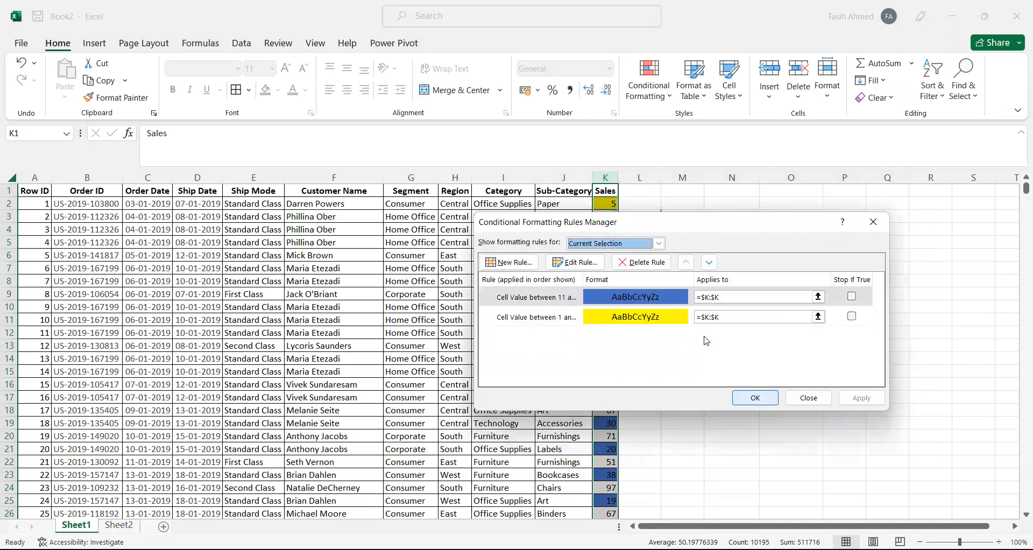
pyautogui.press('Return')
pyautogui.click(679, 295)
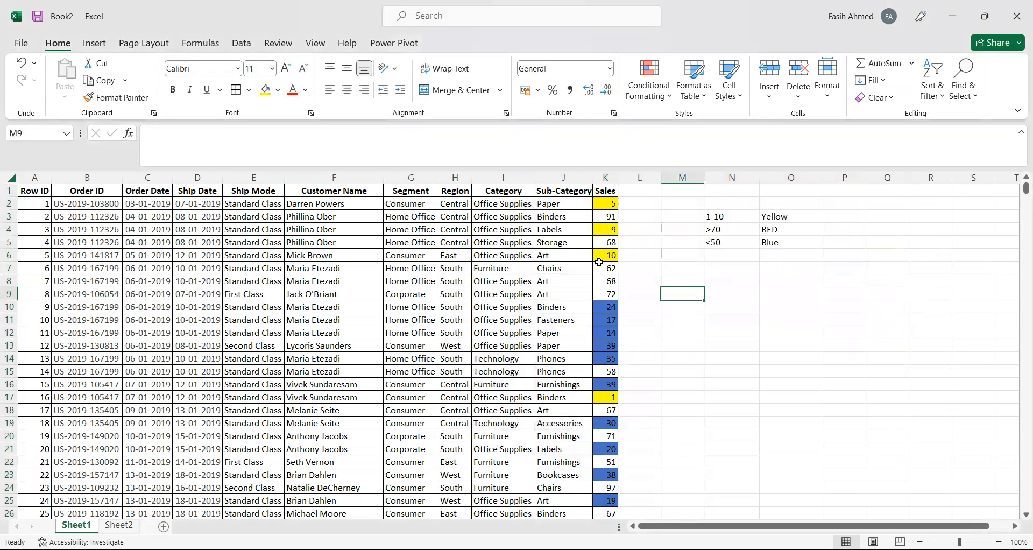
# Step: Start a Greater Than conditional formatting rule on the Sales column with a threshold of 70
pyautogui.click(720, 230)
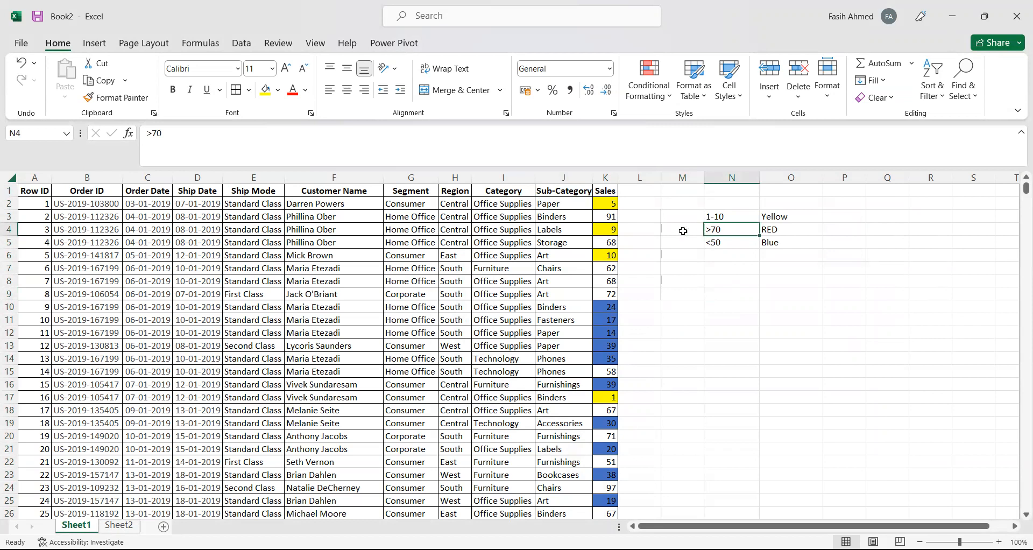
pyautogui.click(607, 177)
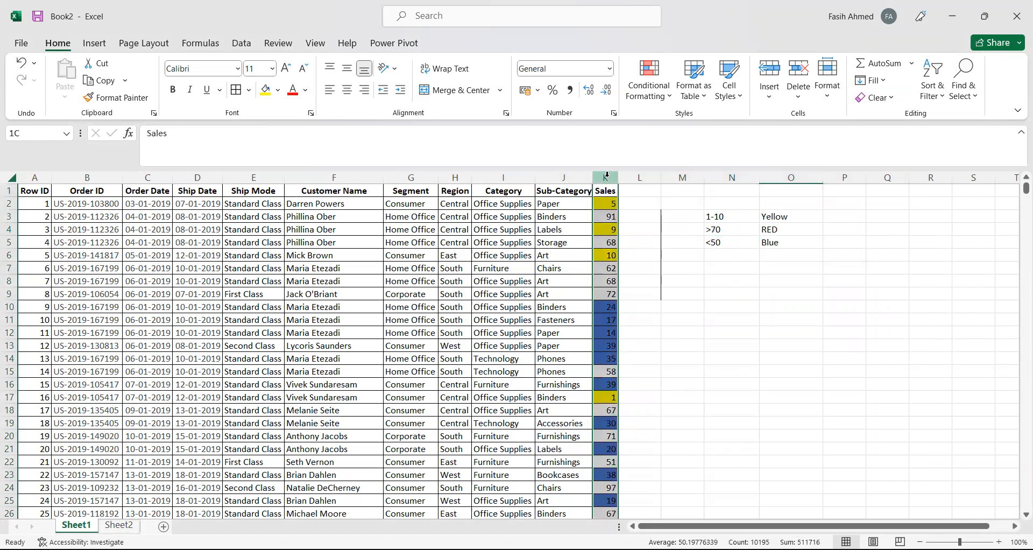
pyautogui.click(662, 102)
pyautogui.moveTo(726, 126)
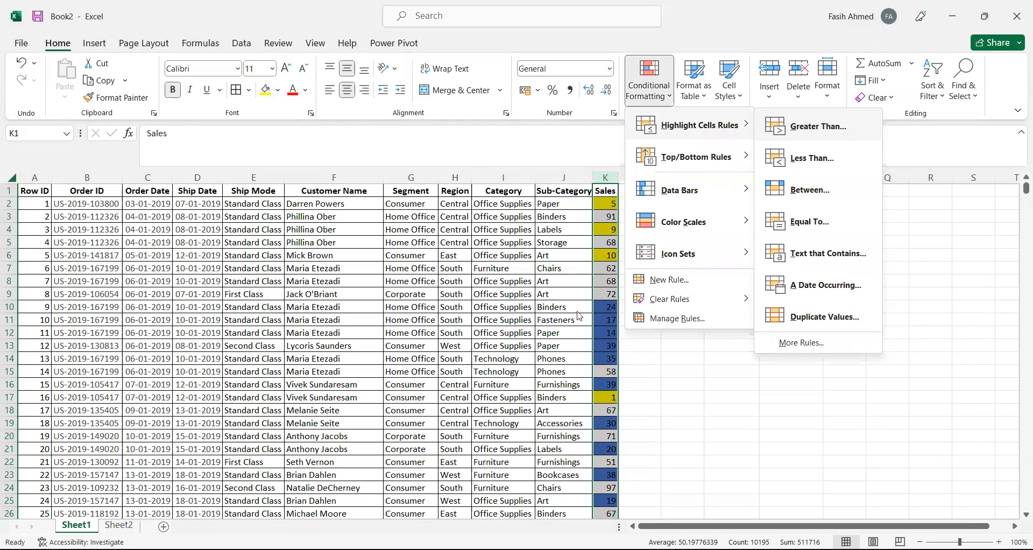
pyautogui.press('Return')
pyautogui.write('70')
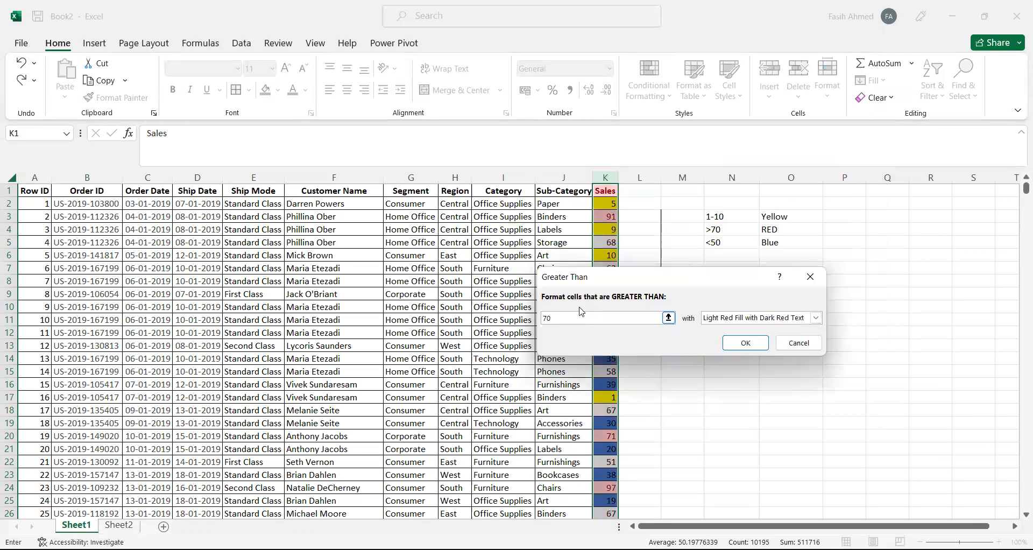
# Step: Give the Greater Than rule a custom format with a red fill and apply it to the Sales column
pyautogui.click(705, 318)
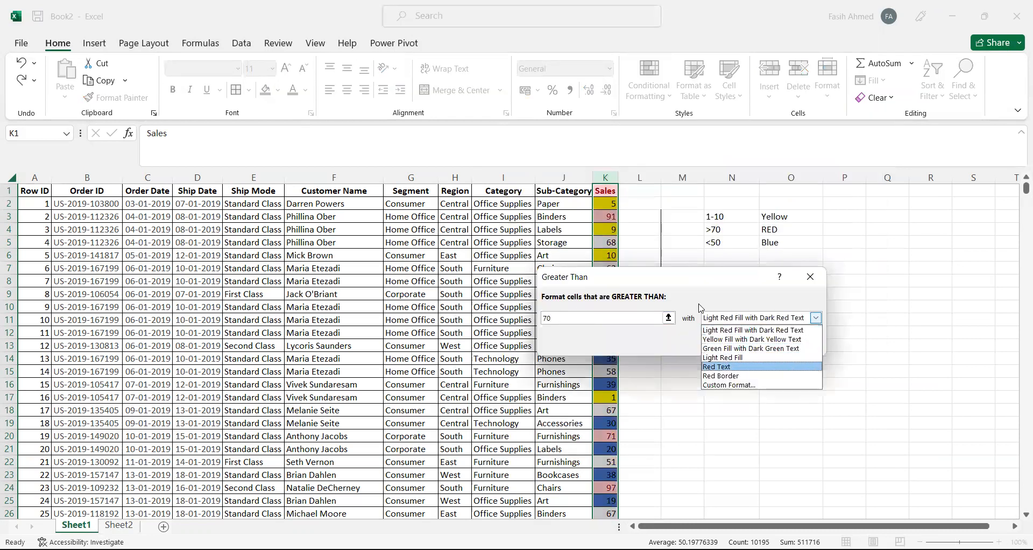
pyautogui.click(721, 385)
pyautogui.click(537, 268)
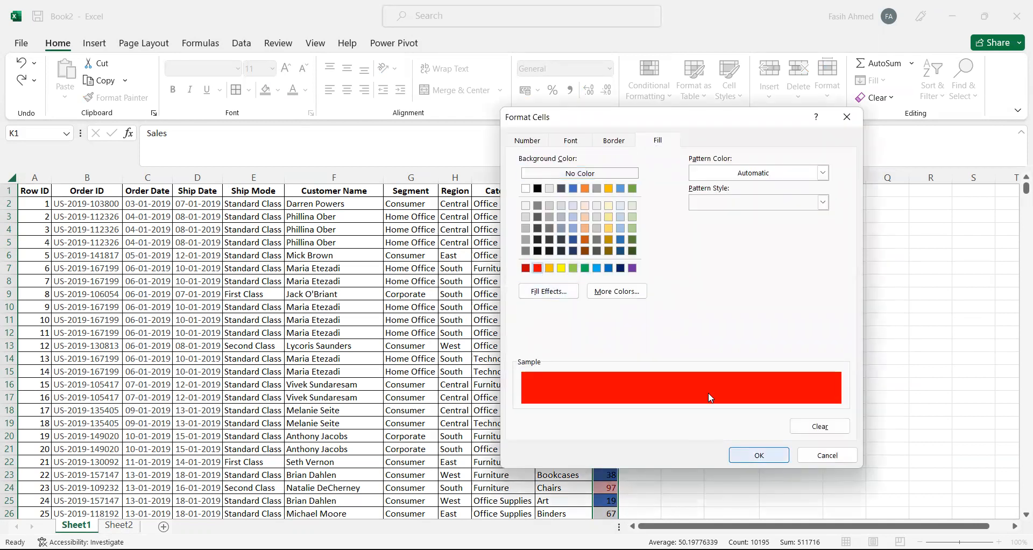
pyautogui.press('Return')
pyautogui.press('Return')
pyautogui.click(672, 320)
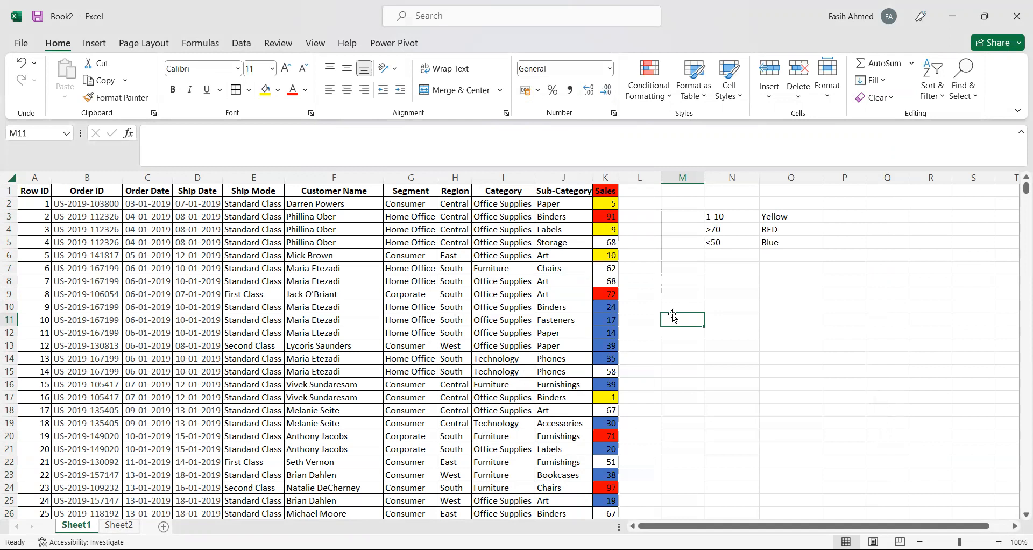
pyautogui.click(707, 306)
pyautogui.press('Up')
pyautogui.press('Up')
pyautogui.press('Up')
pyautogui.press('Up')
pyautogui.press('Up')
pyautogui.press('Up')
pyautogui.press('Up')
pyautogui.press('Up')
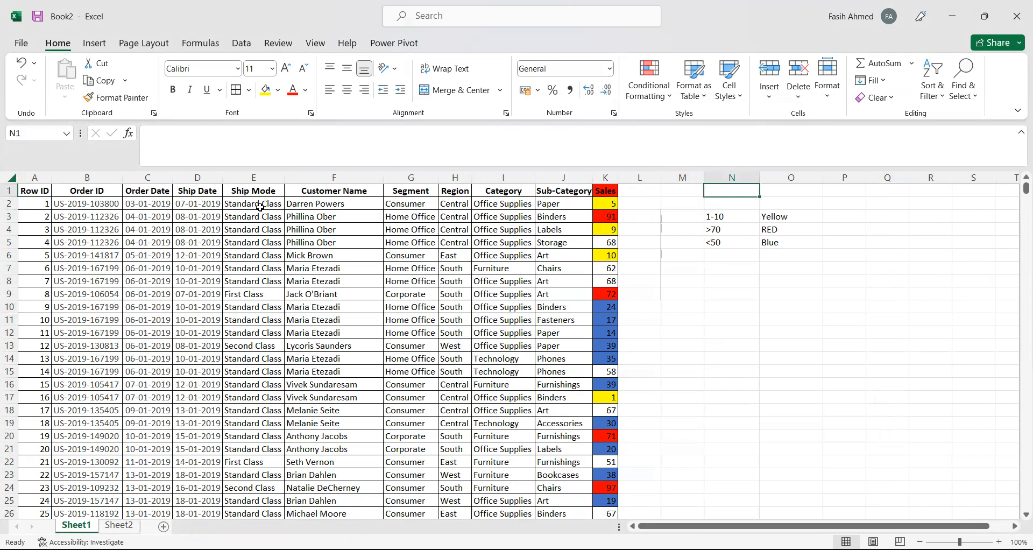
# Step: Examine the Ship Mode values in column E and the records they belong to, such as rows 2 and 9
pyautogui.click(262, 205)
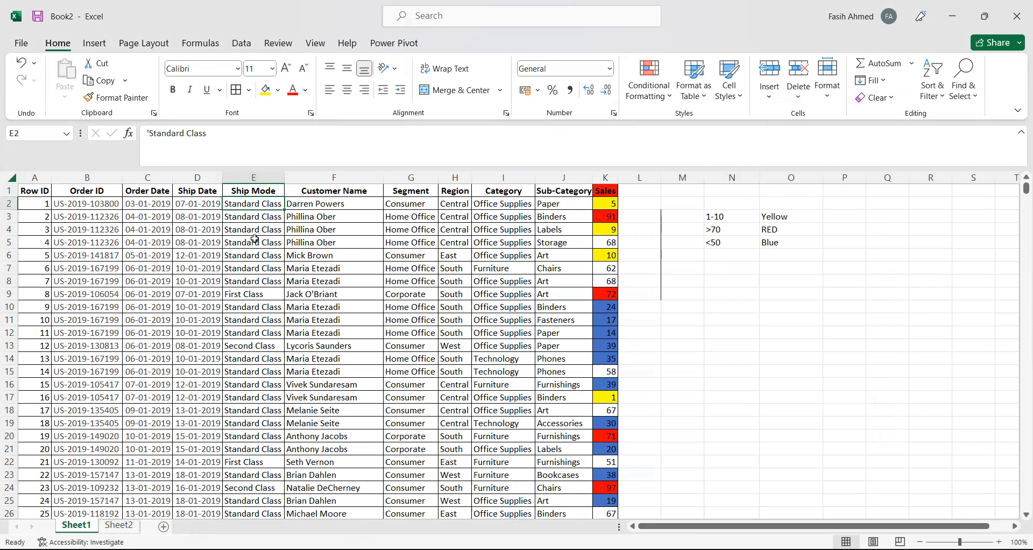
pyautogui.click(259, 292)
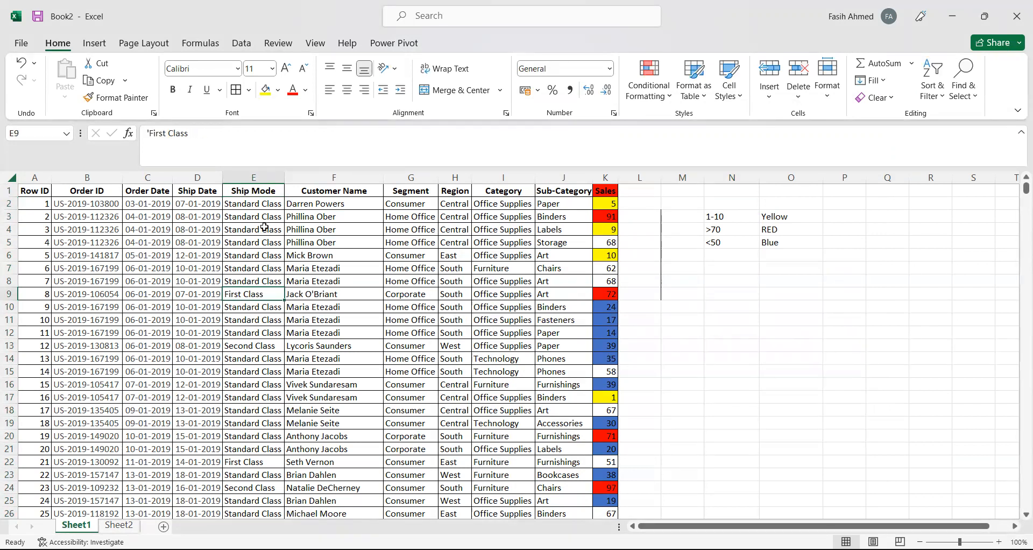
pyautogui.click(263, 204)
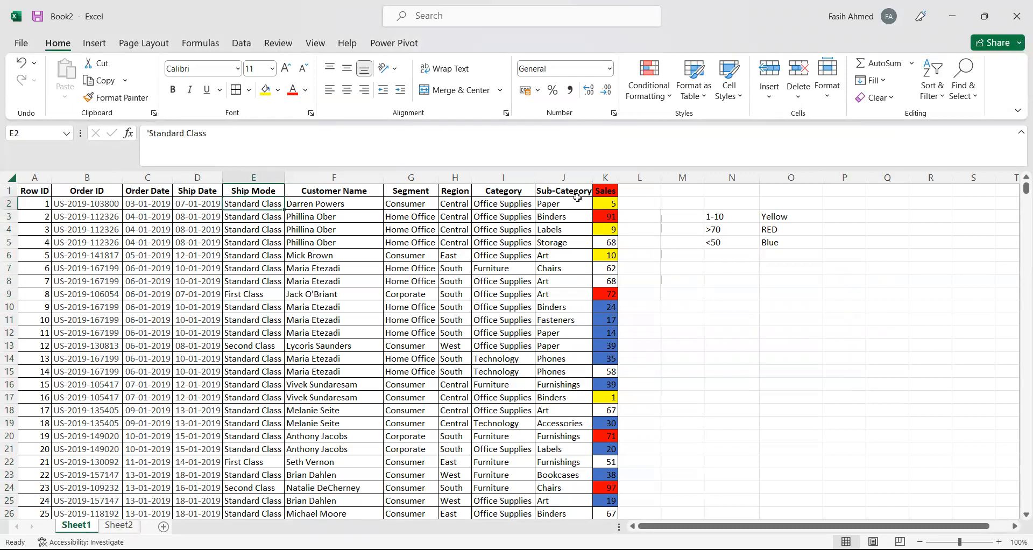
pyautogui.click(791, 190)
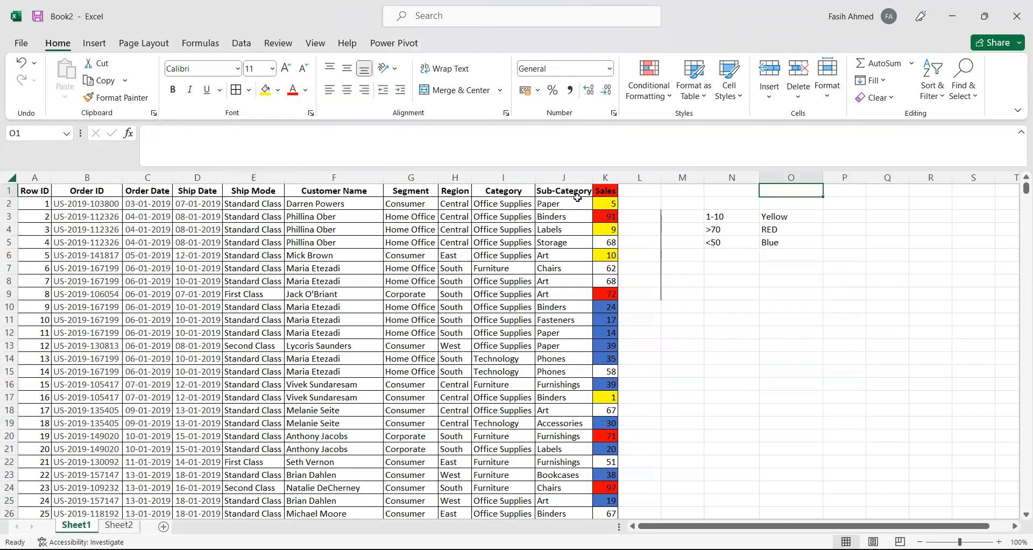
pyautogui.press('Left')
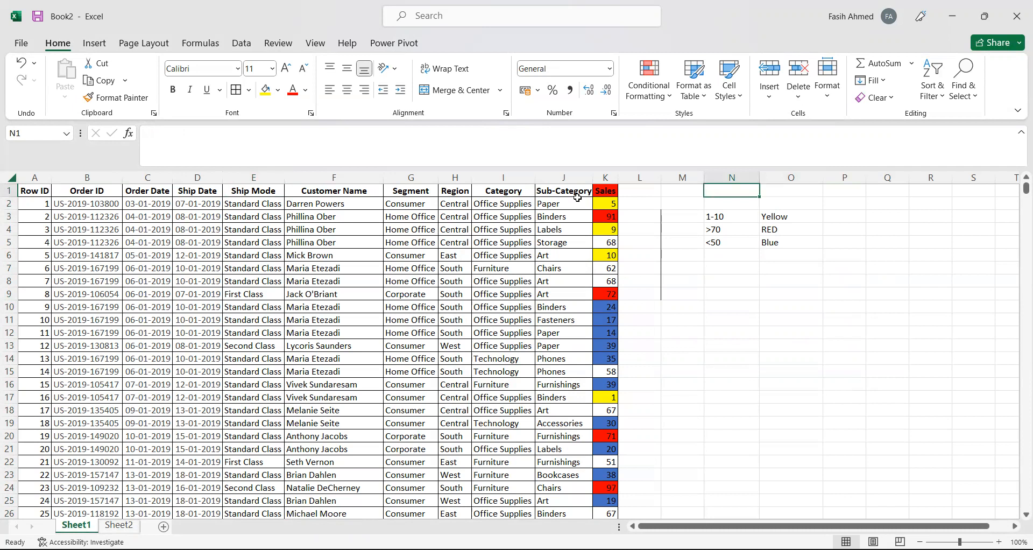
pyautogui.click(263, 204)
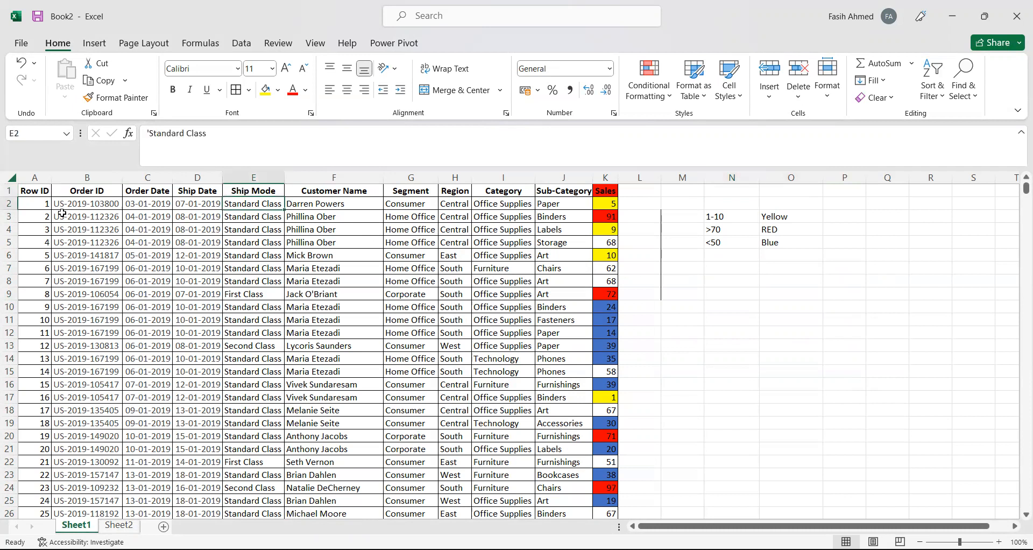
pyautogui.moveTo(25, 205); pyautogui.dragTo(608, 205)
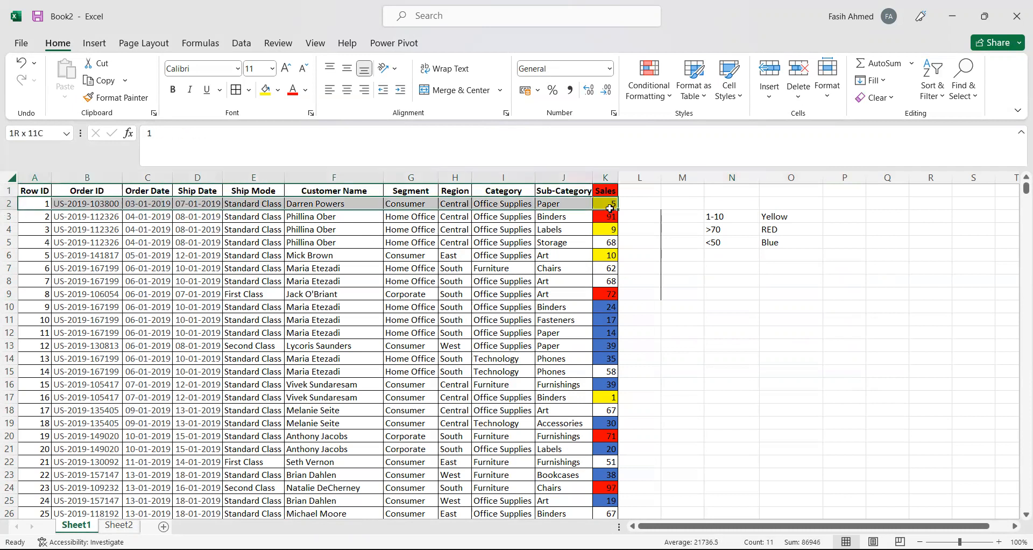
pyautogui.moveTo(265, 217); pyautogui.dragTo(259, 282)
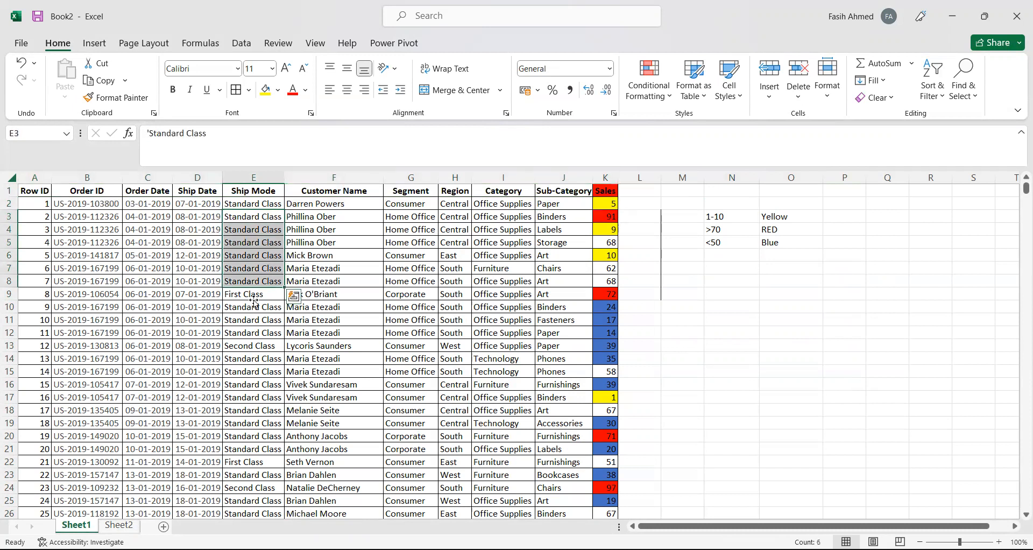
pyautogui.click(256, 294)
pyautogui.moveTo(56, 334); pyautogui.dragTo(519, 333)
pyautogui.moveTo(229, 296); pyautogui.dragTo(333, 297)
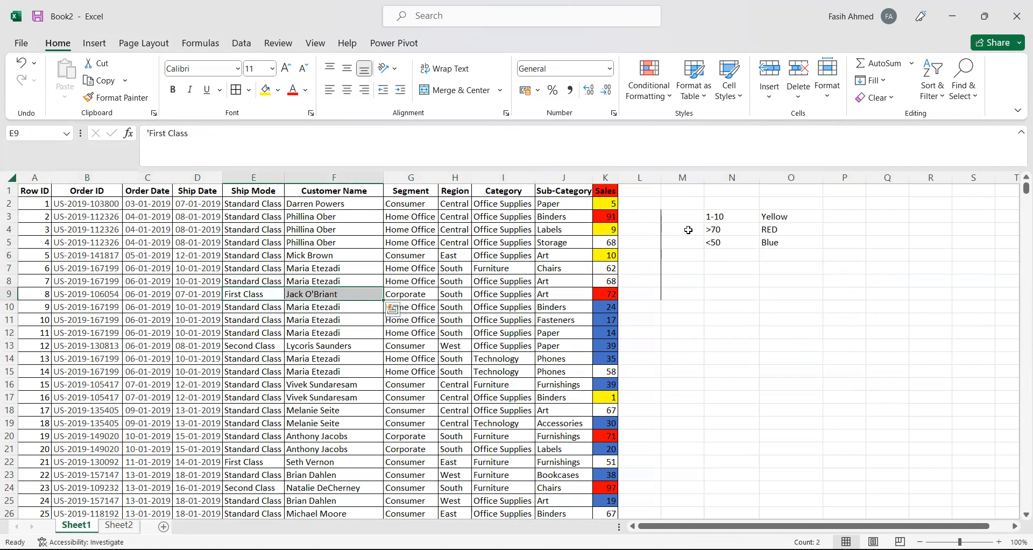
# Step: Delete the color condition notes beside the data by clearing the range L2:Q11
pyautogui.click(667, 227)
pyautogui.moveTo(656, 203); pyautogui.dragTo(888, 320)
pyautogui.press('Delete')
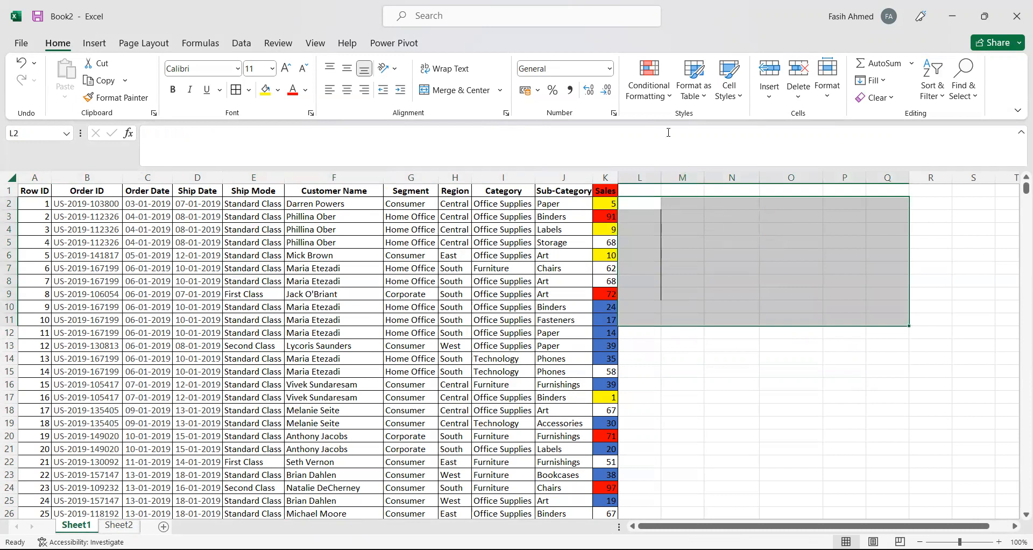
# Step: Clear all conditional formatting rules from the entire sheet
pyautogui.click(662, 103)
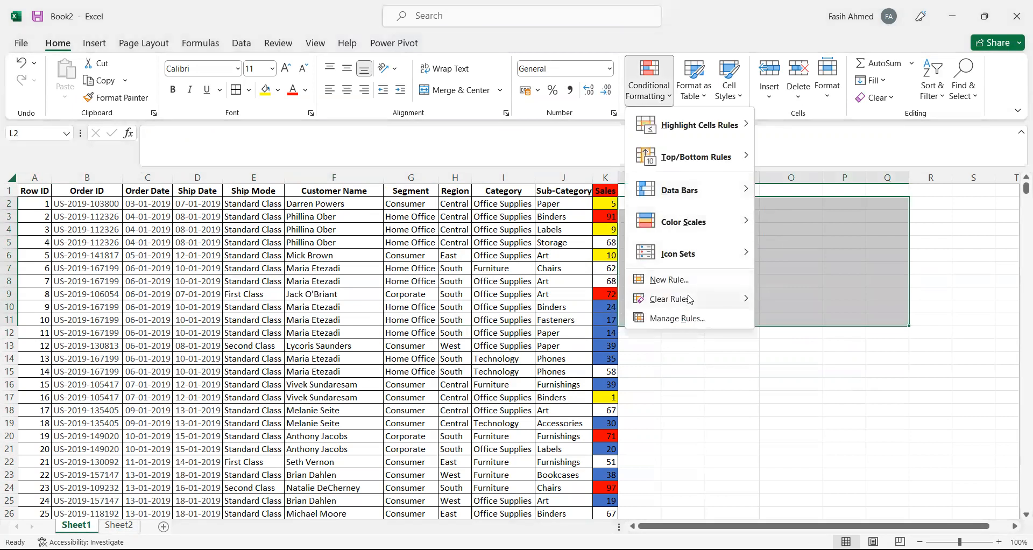
pyautogui.moveTo(690, 300)
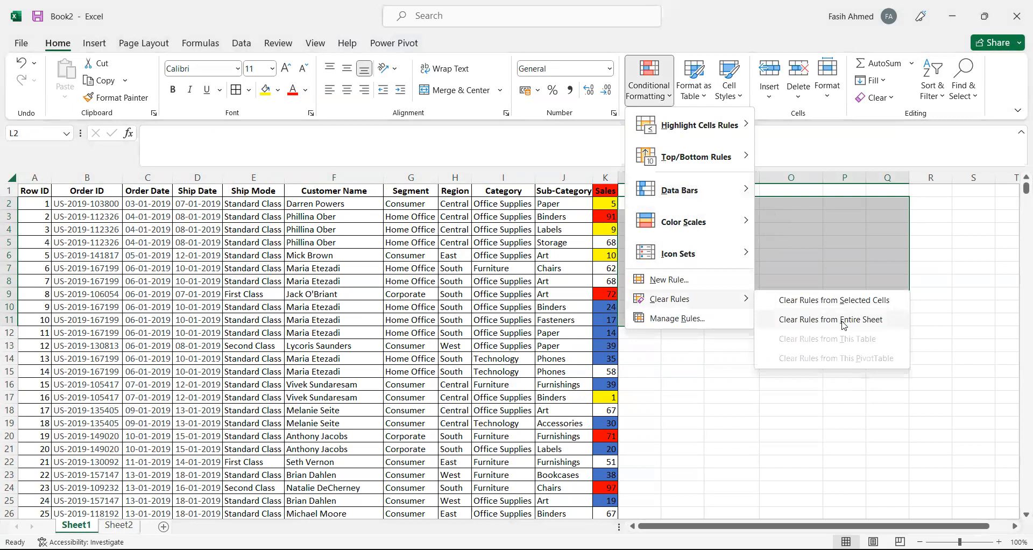
pyautogui.click(832, 319)
pyautogui.click(683, 217)
pyautogui.click(717, 194)
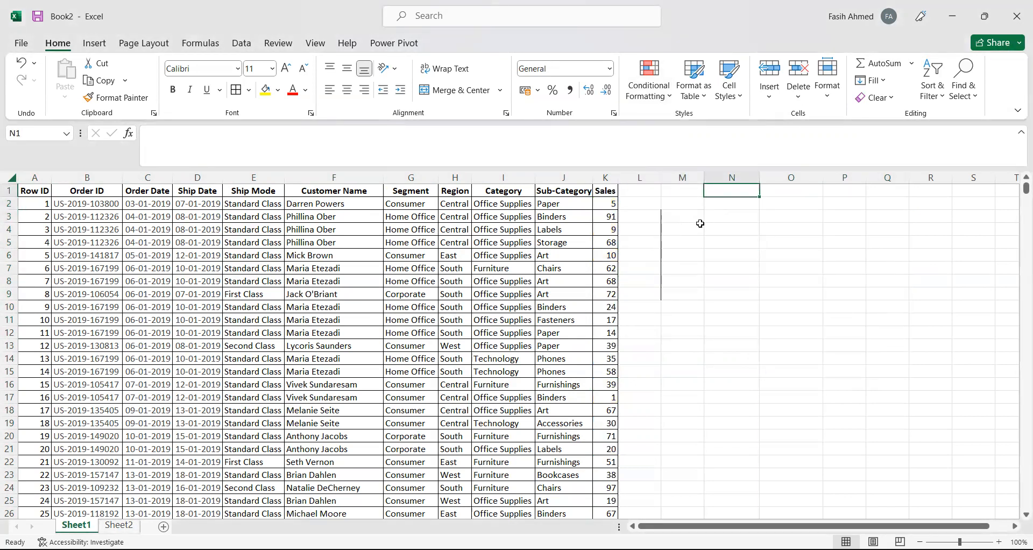
# Step: List the distinct Ship Mode values in Sheet2 cell A1 with the formula =UNIQUE(Sheet1!E2:E10195)
pyautogui.click(254, 193)
pyautogui.hotkey('ctrl', 'shift', 'Down')
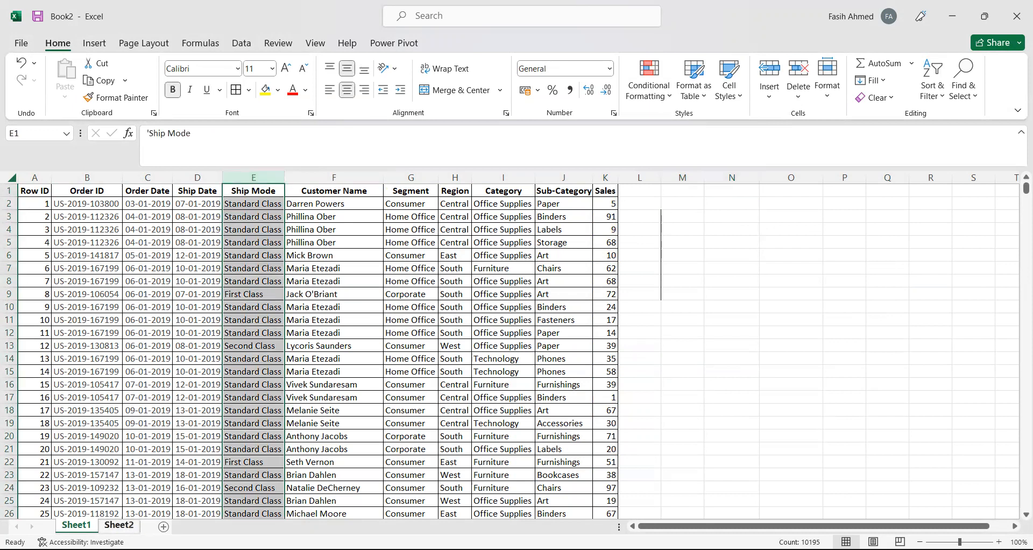
pyautogui.click(119, 525)
pyautogui.click(40, 190)
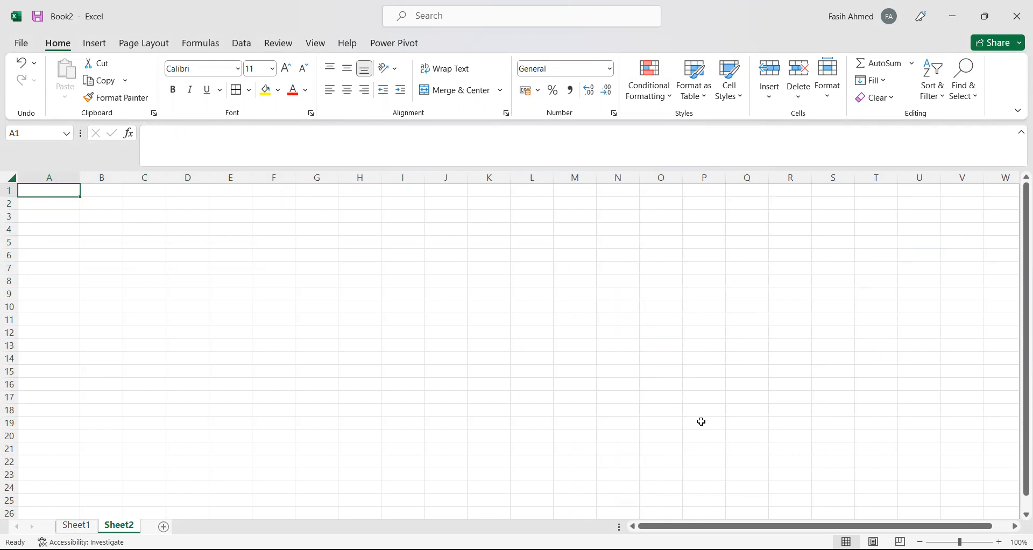
pyautogui.write('=UNIQUE(')
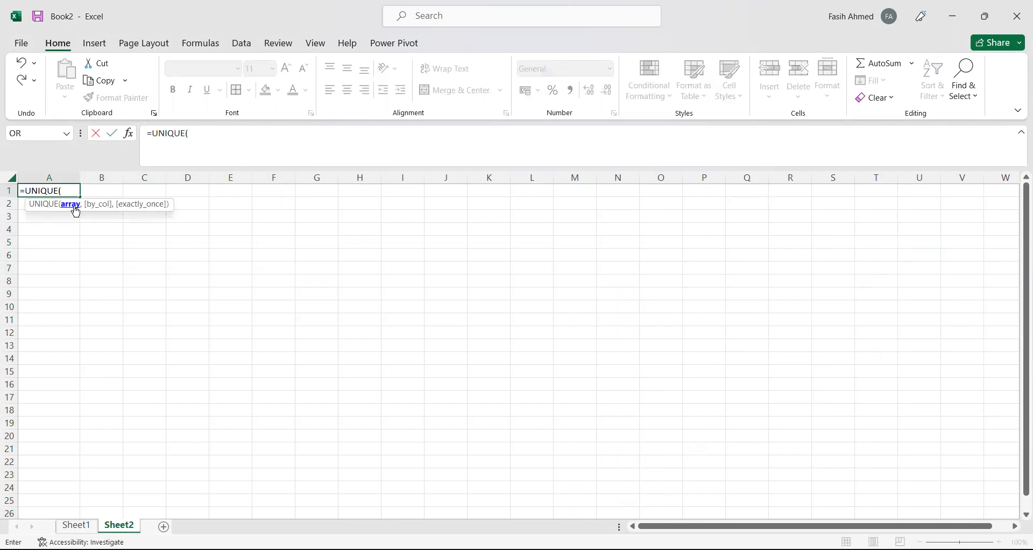
pyautogui.click(75, 525)
pyautogui.click(261, 205)
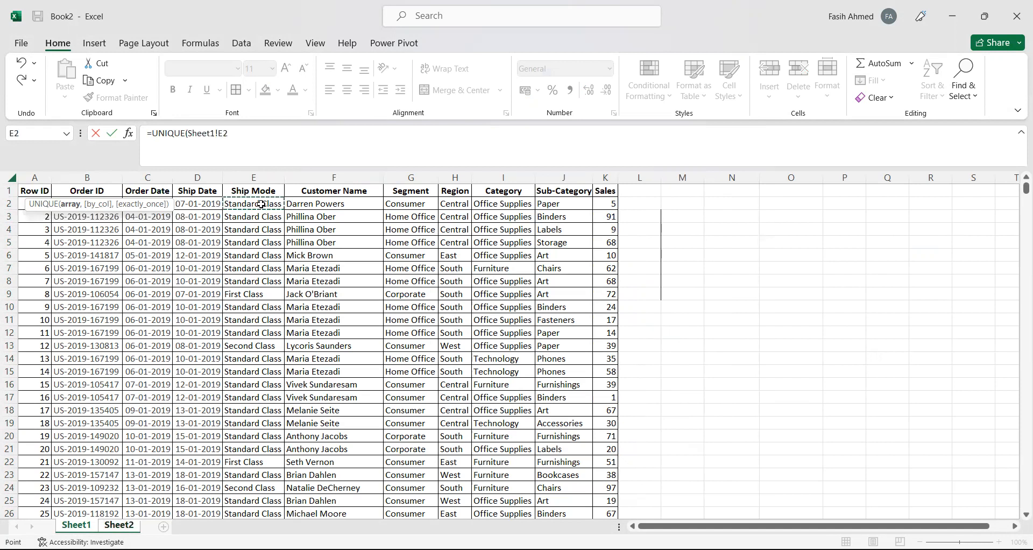
pyautogui.hotkey('ctrl', 'shift', 'Down')
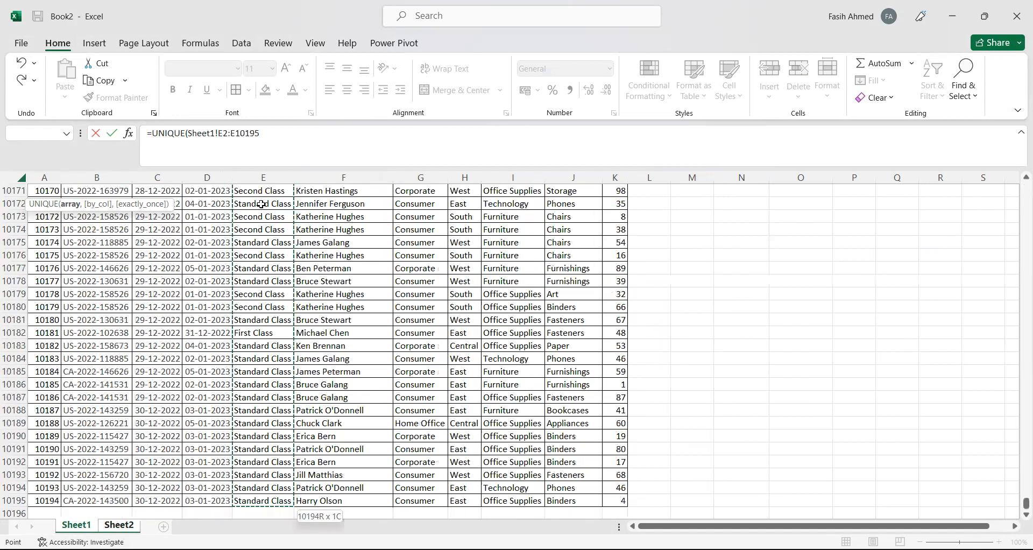
pyautogui.click(89, 192)
pyautogui.click(63, 190)
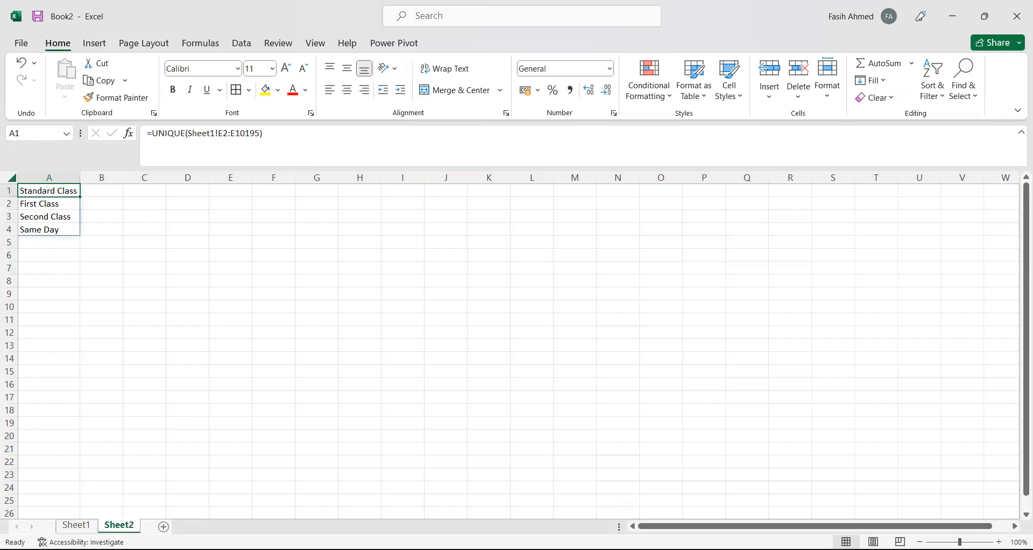
# Step: Open data validation for cell N1 on Sheet1 and set it to allow a list
pyautogui.click(76, 525)
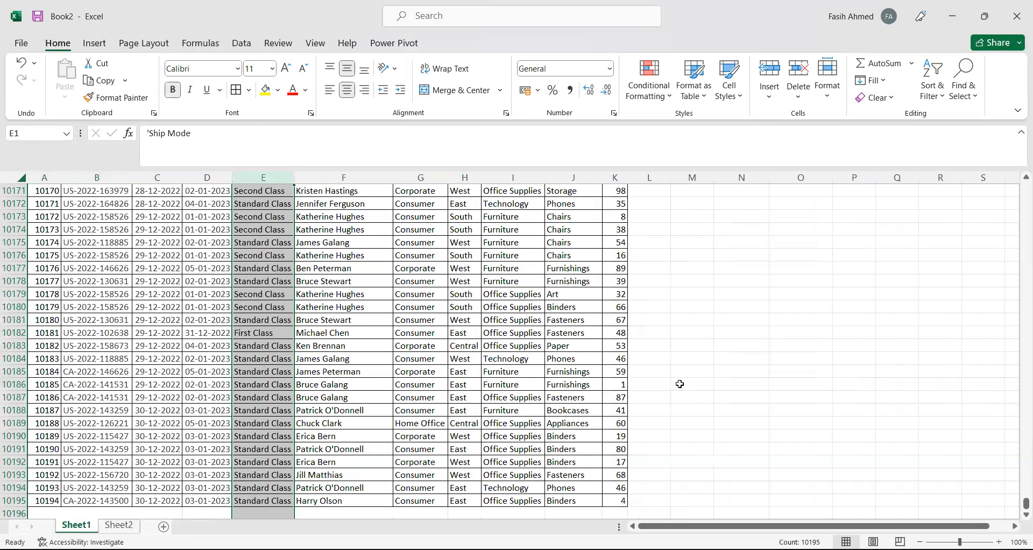
pyautogui.click(623, 280)
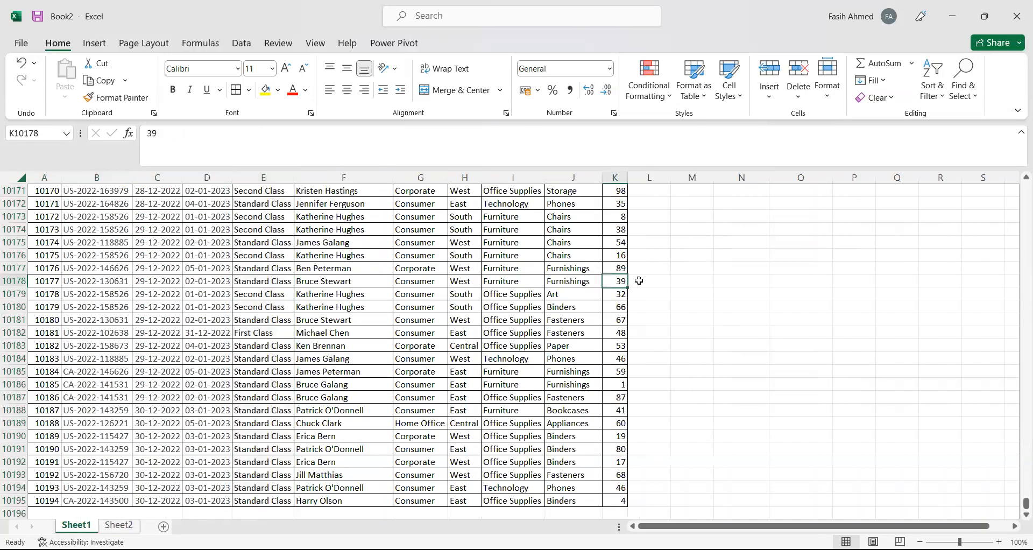
pyautogui.hotkey('ctrl', 'Up')
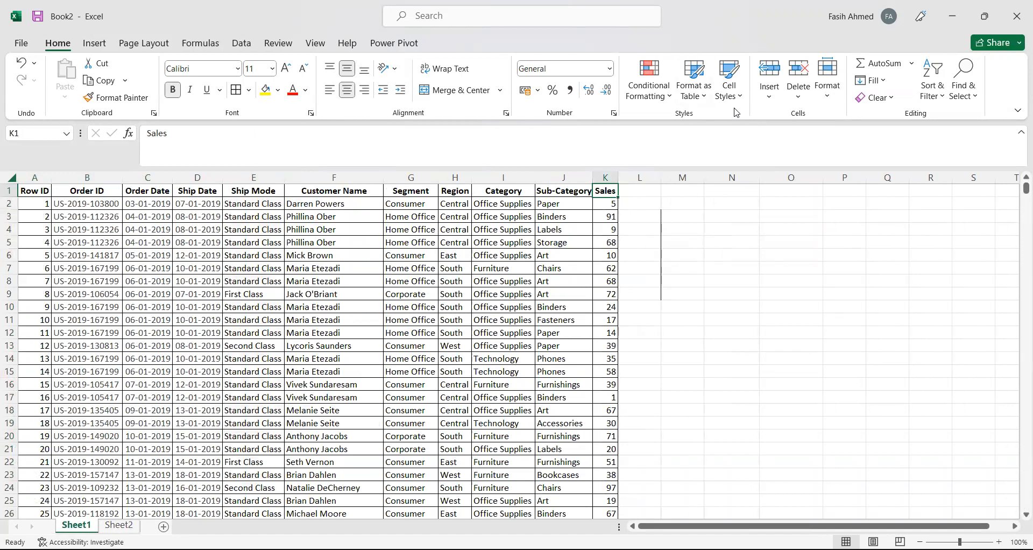
pyautogui.press('Right')
pyautogui.press('Right')
pyautogui.press('Right')
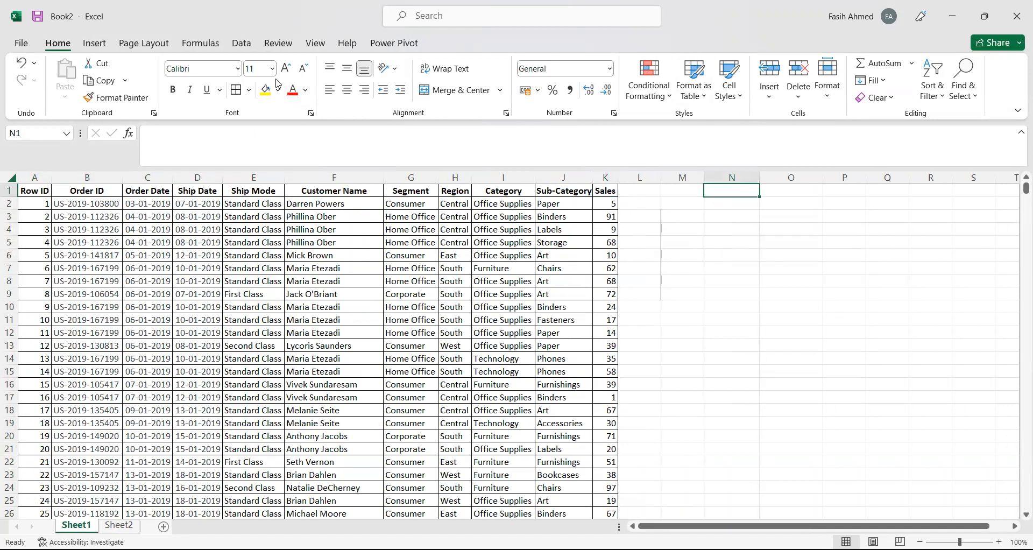
pyautogui.click(240, 45)
pyautogui.click(607, 100)
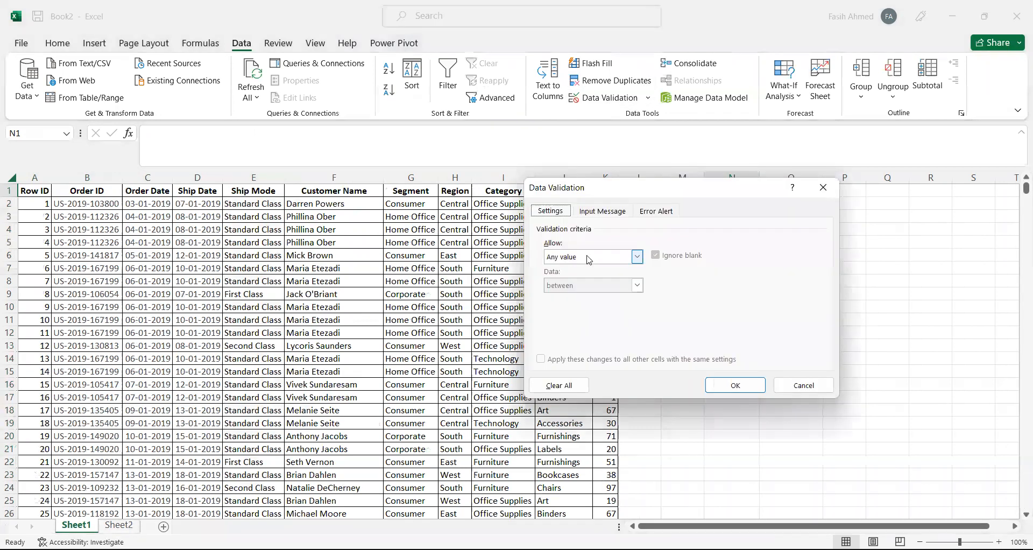
pyautogui.click(589, 258)
pyautogui.click(572, 297)
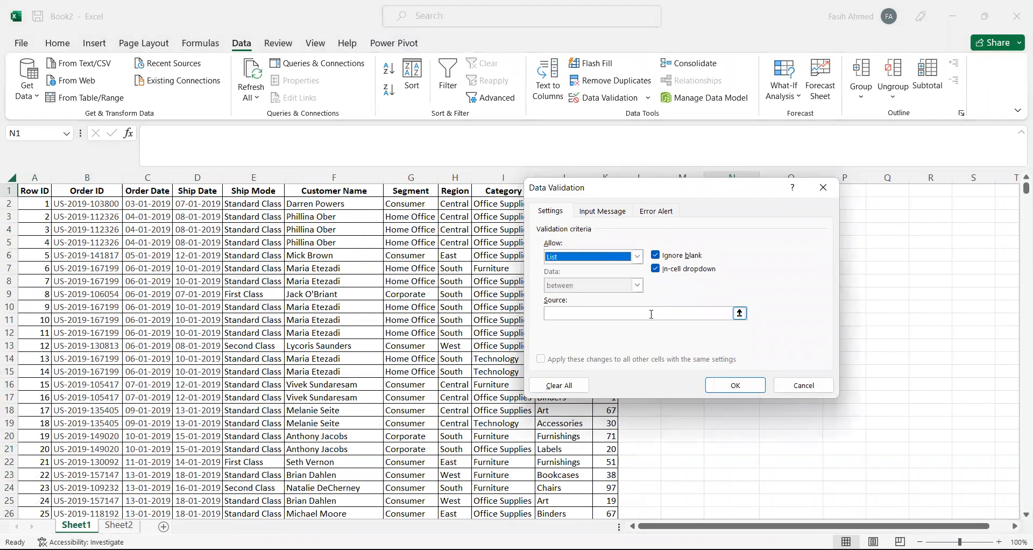
# Step: Set the list source for N1 to the spilled Ship Mode values starting at Sheet2 cell A1 and apply the validation
pyautogui.click(648, 314)
pyautogui.write('=')
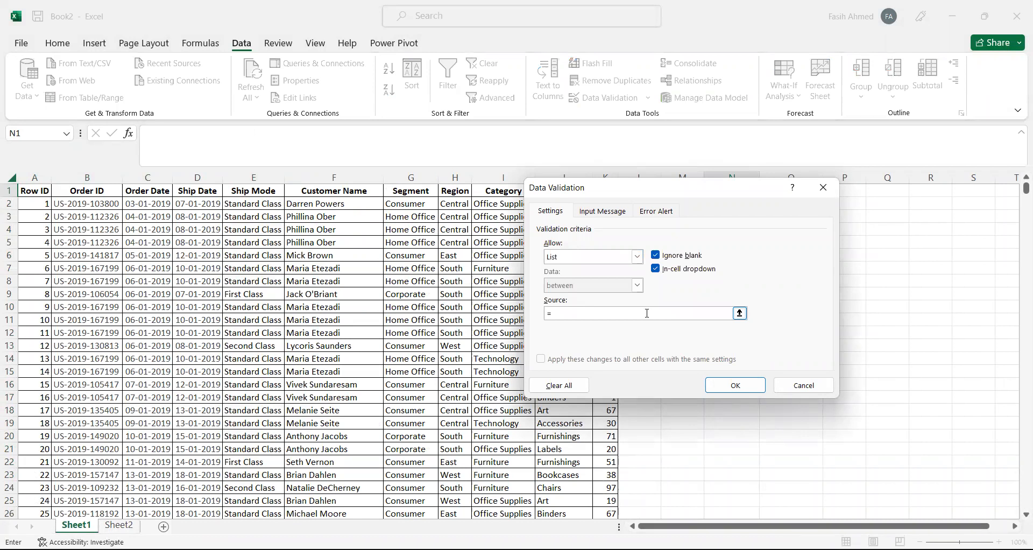
pyautogui.click(119, 525)
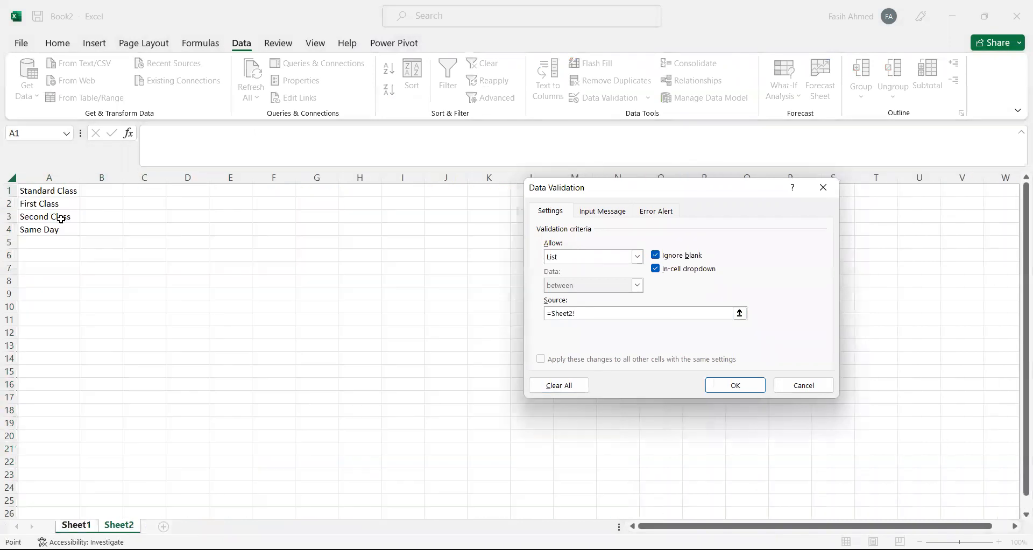
pyautogui.click(52, 191)
pyautogui.write('#')
pyautogui.click(721, 391)
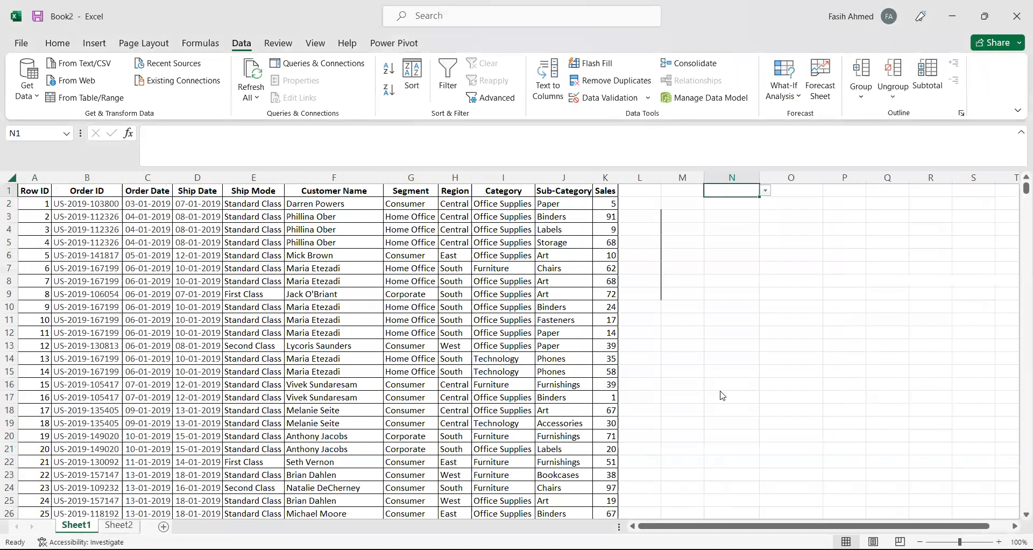
# Step: Try the dropdown in cell N1 by stepping through its options to Second Class
pyautogui.hotkey('alt', 'Down')
pyautogui.press('Down')
pyautogui.press('Return')
pyautogui.hotkey('alt', 'Down')
pyautogui.press('Down')
pyautogui.press('Return')
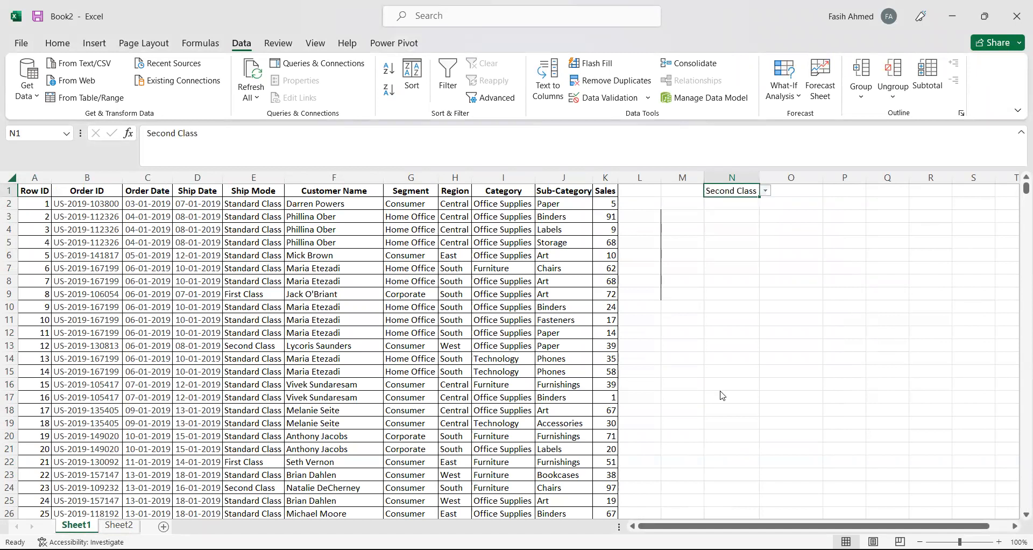
# Step: Browse the Ship Mode options in the N1 dropdown and choose First Class
pyautogui.hotkey('alt', 'Down')
pyautogui.press('Escape')
pyautogui.hotkey('alt', 'Down')
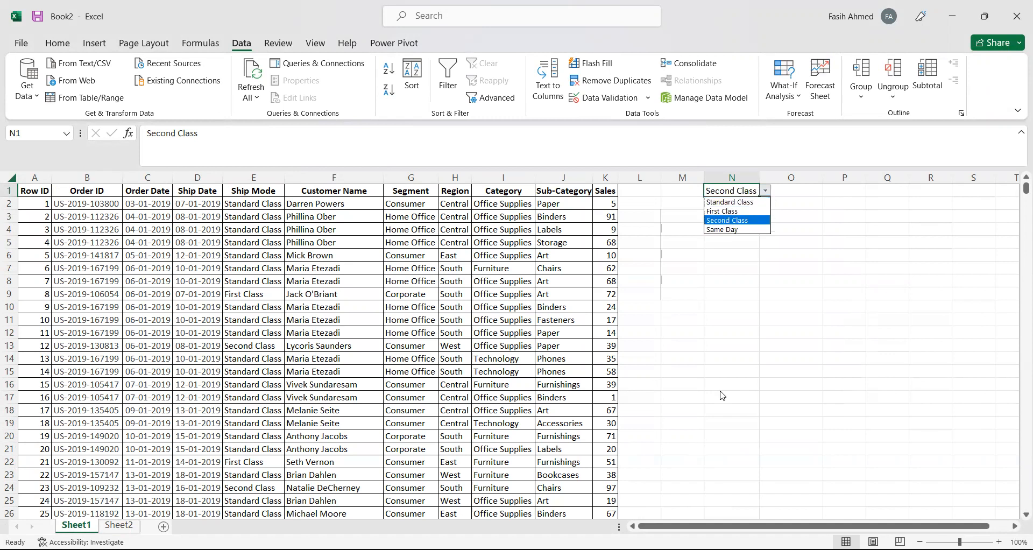
pyautogui.press('Down')
pyautogui.press('Up')
pyautogui.press('Up')
pyautogui.press('Up')
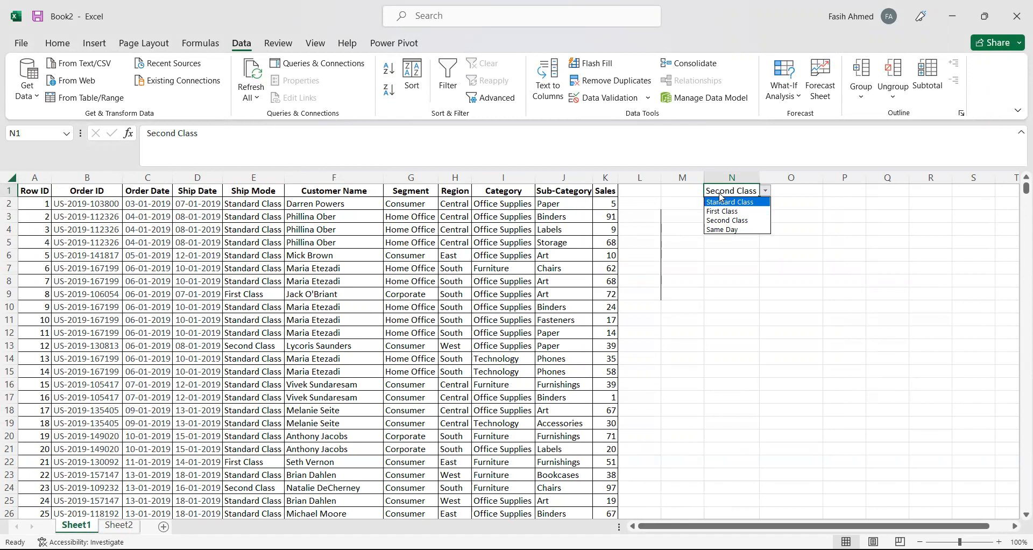
pyautogui.press('Down')
pyautogui.press('Return')
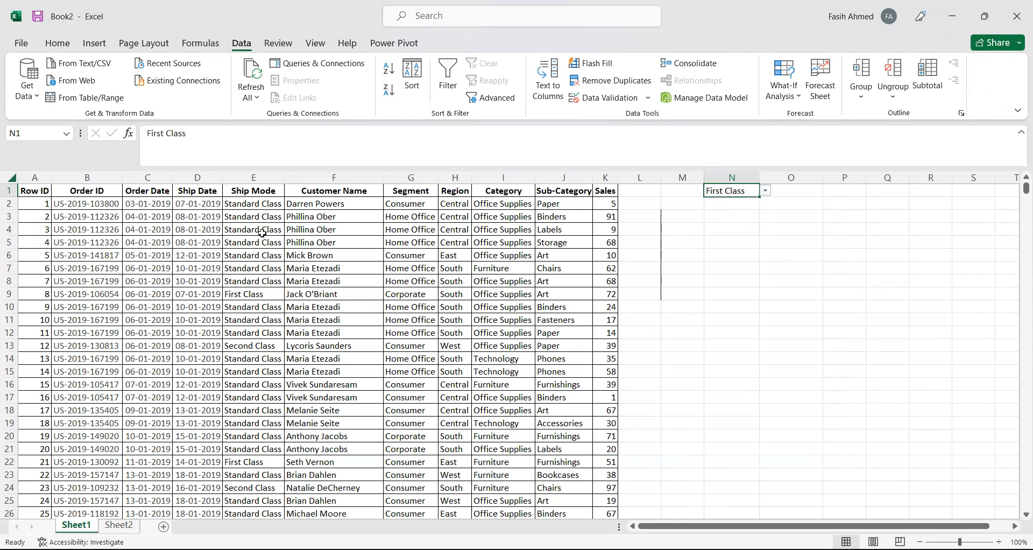
pyautogui.click(239, 293)
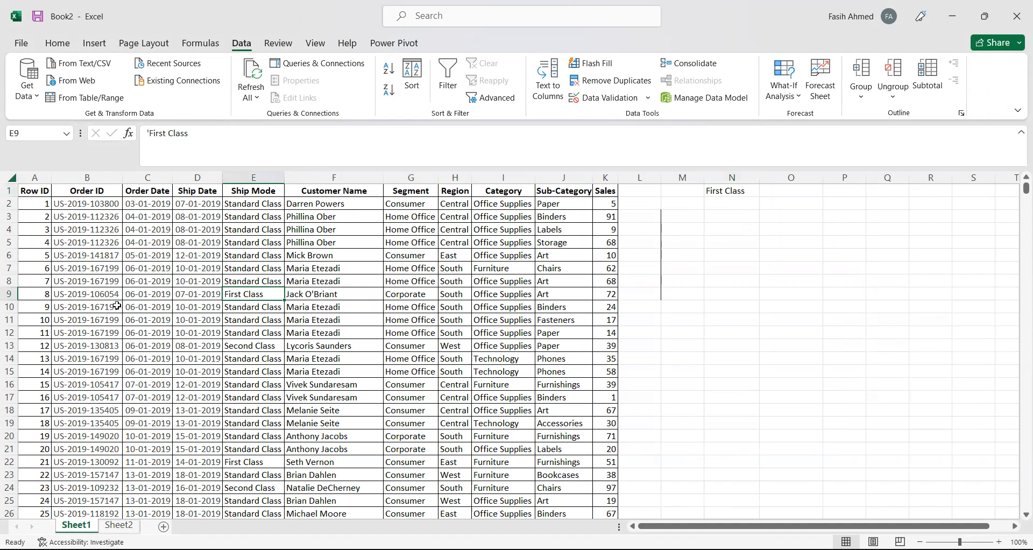
# Step: Select the whole data table A1:K10195 and start a new conditional formatting rule that uses a formula
pyautogui.click(32, 191)
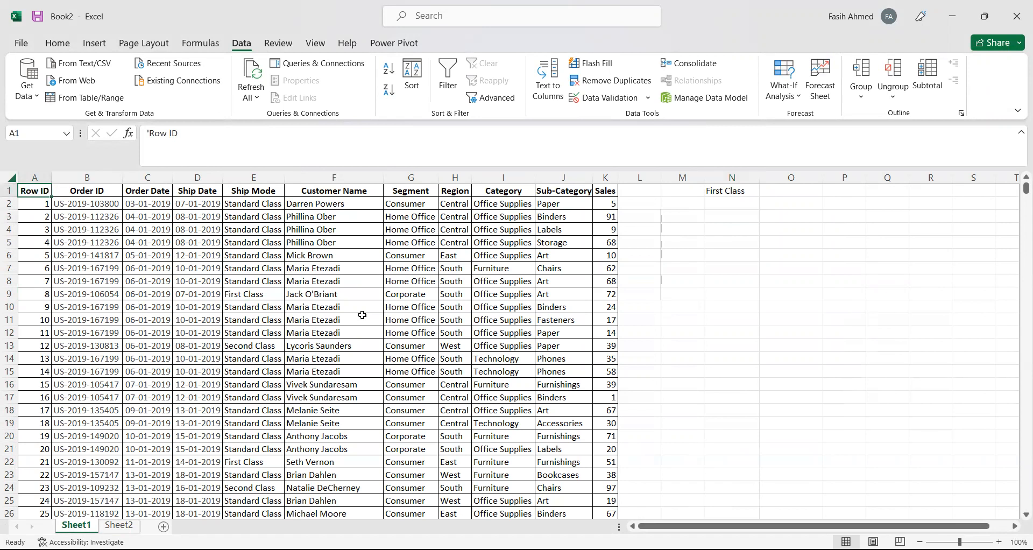
pyautogui.hotkey('ctrl', 'shift', 'Right')
pyautogui.hotkey('ctrl', 'shift', 'Down')
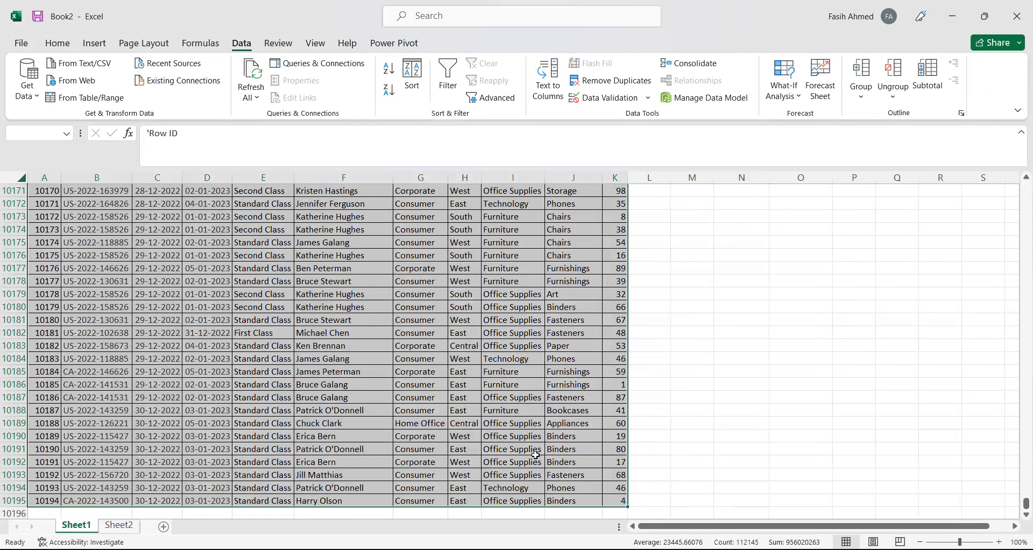
pyautogui.moveTo(1026, 505); pyautogui.dragTo(1026, 359)
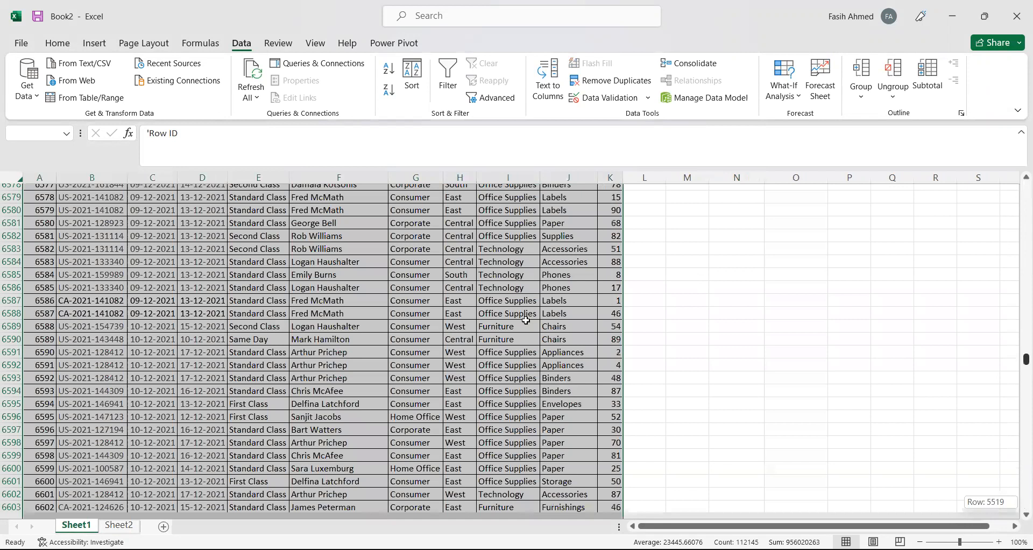
pyautogui.hotkey('ctrl', 'BackSpace')
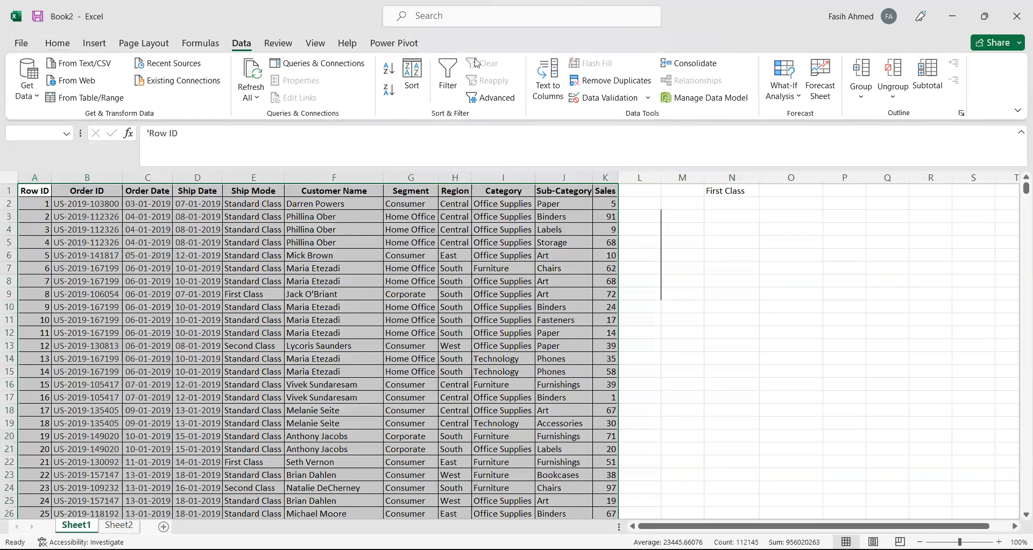
pyautogui.click(57, 43)
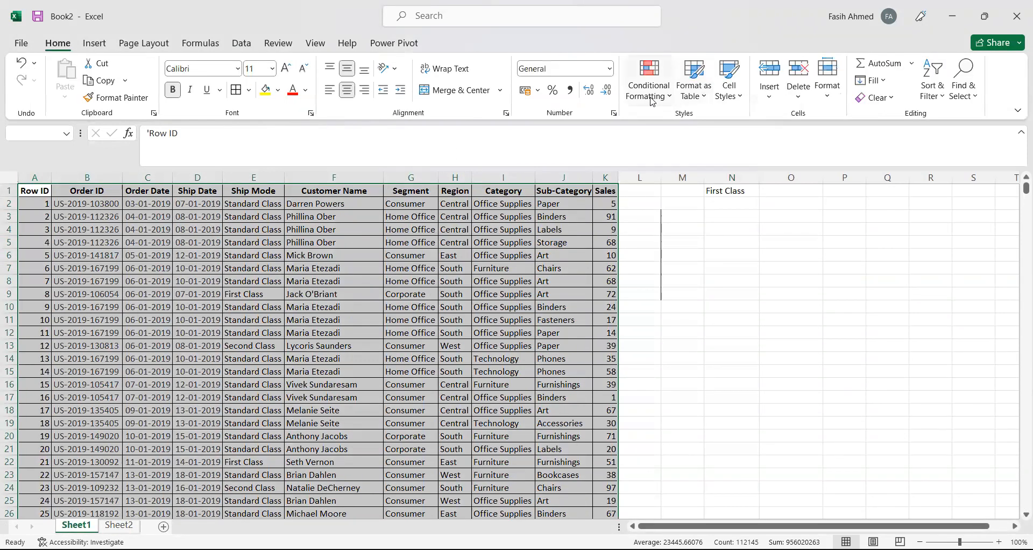
pyautogui.click(653, 102)
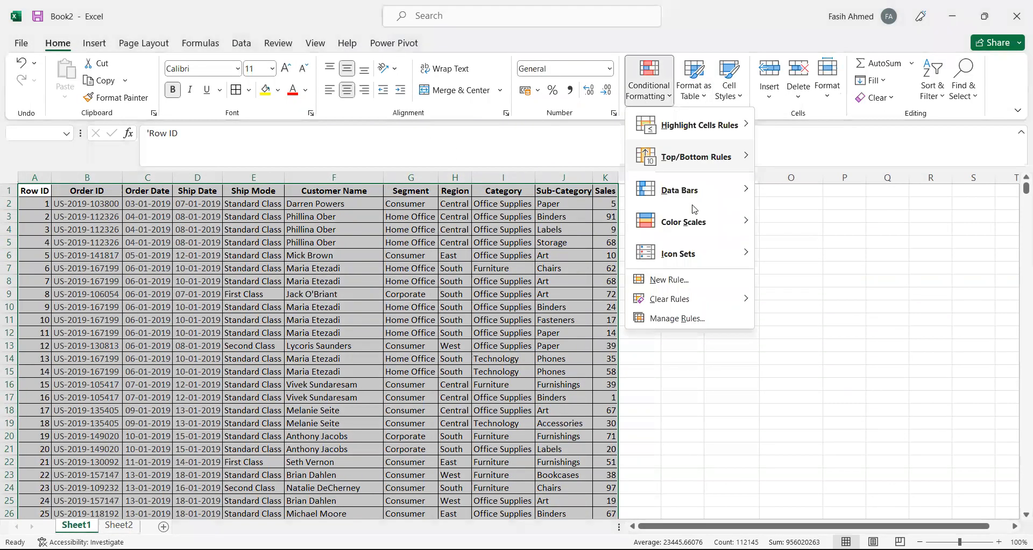
pyautogui.click(669, 280)
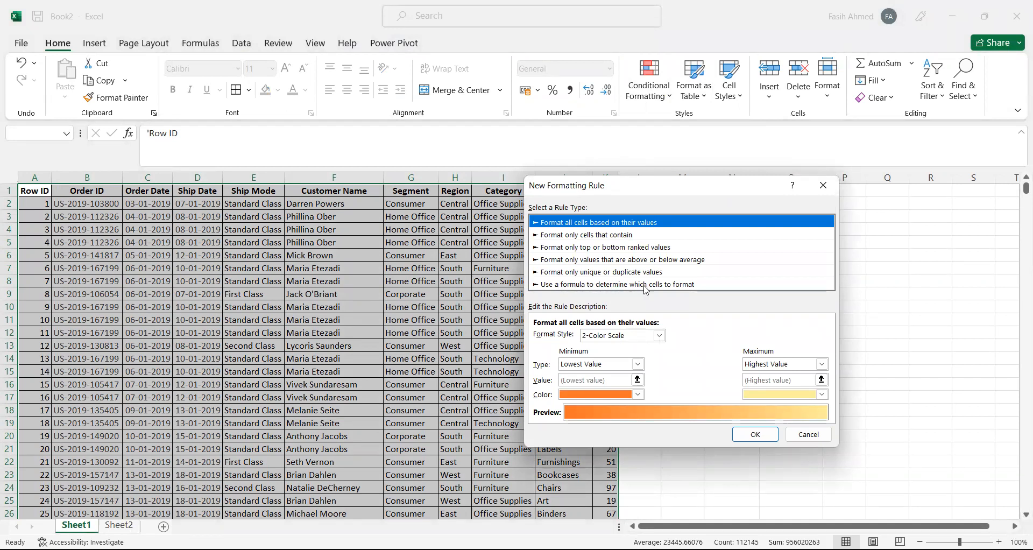
pyautogui.click(645, 286)
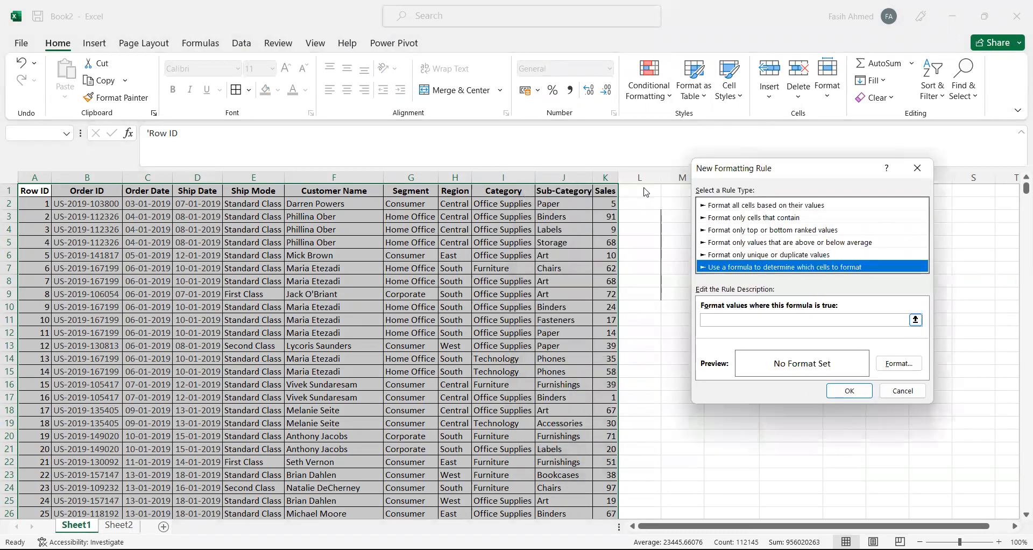
# Step: Enter the rule formula =$E1=$N$1 to compare each row's Ship Mode with the dropdown cell
pyautogui.press('Tab')
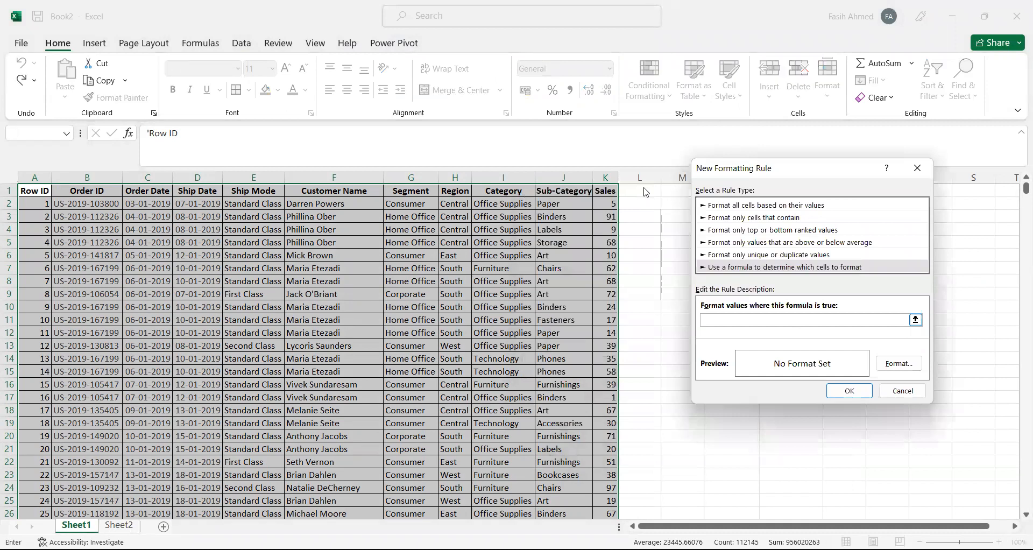
pyautogui.write('=')
pyautogui.click(250, 191)
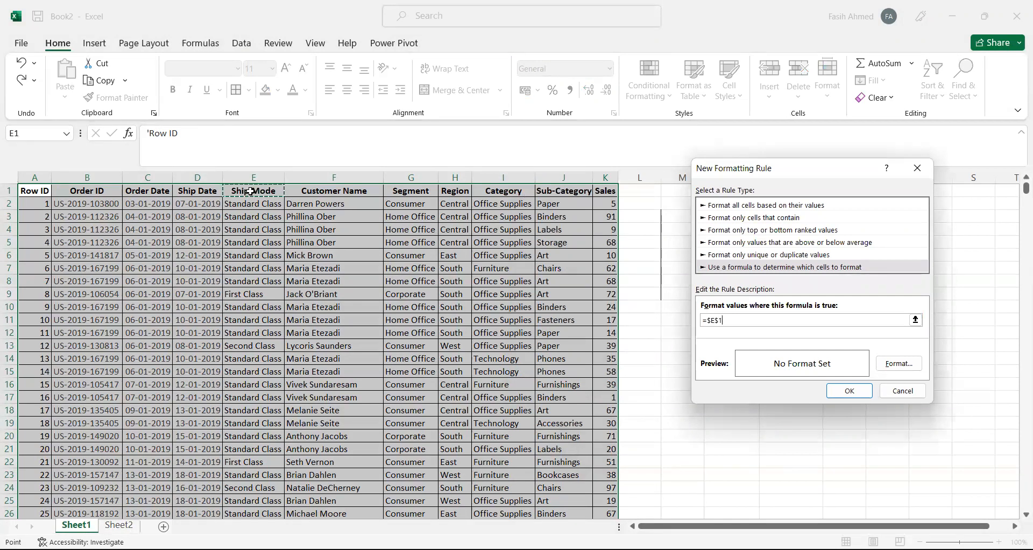
pyautogui.write('=')
pyautogui.moveTo(772, 168); pyautogui.dragTo(876, 234)
pyautogui.click(720, 196)
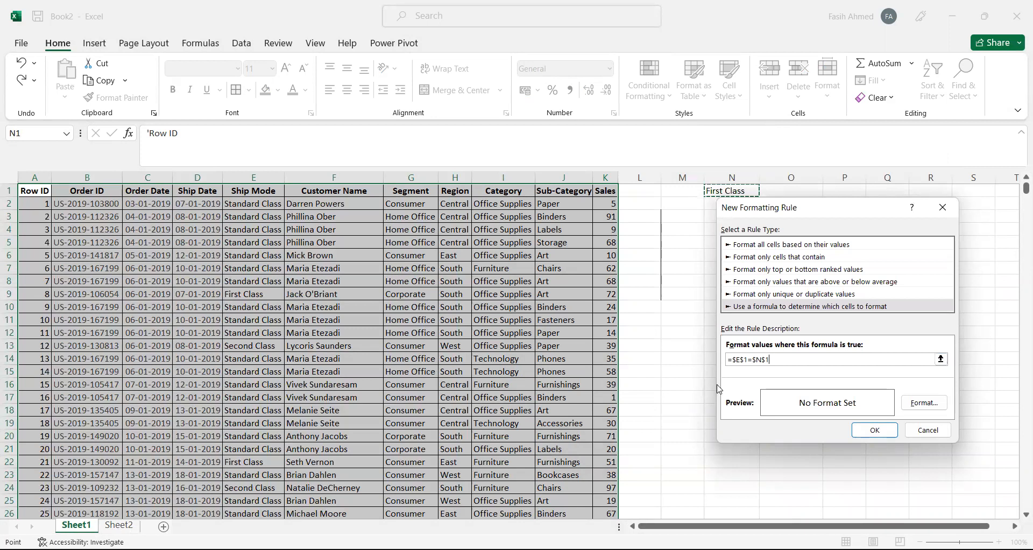
pyautogui.click(744, 359)
pyautogui.press('BackSpace')
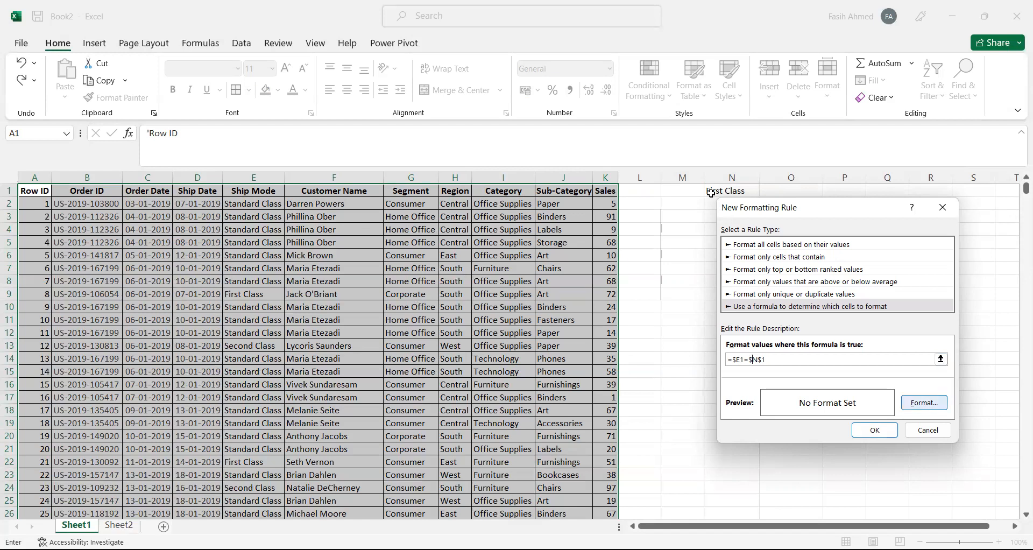
# Step: Give the rule a light green background fill and apply it to the selected table
pyautogui.click(924, 403)
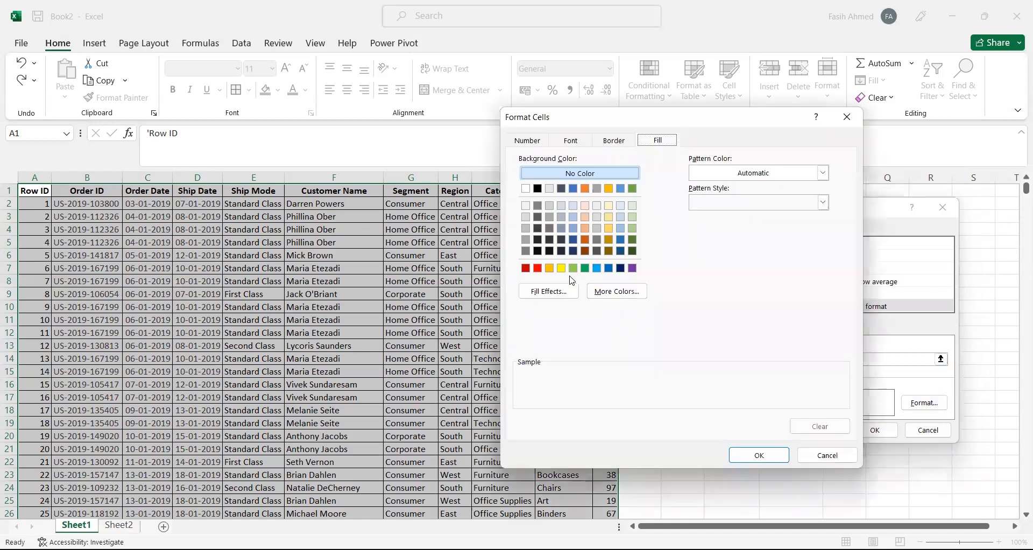
pyautogui.click(573, 269)
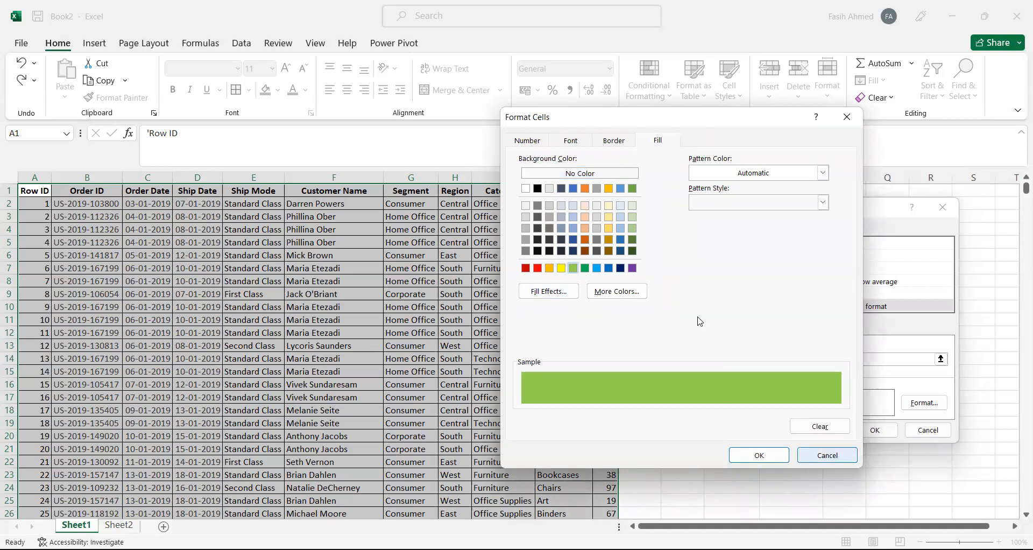
pyautogui.press('Return')
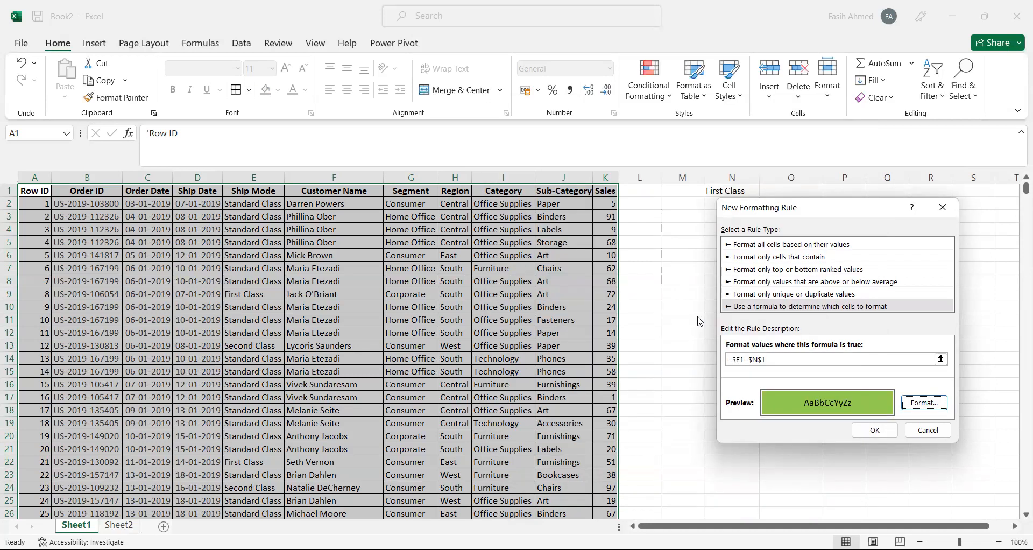
pyautogui.press('Return')
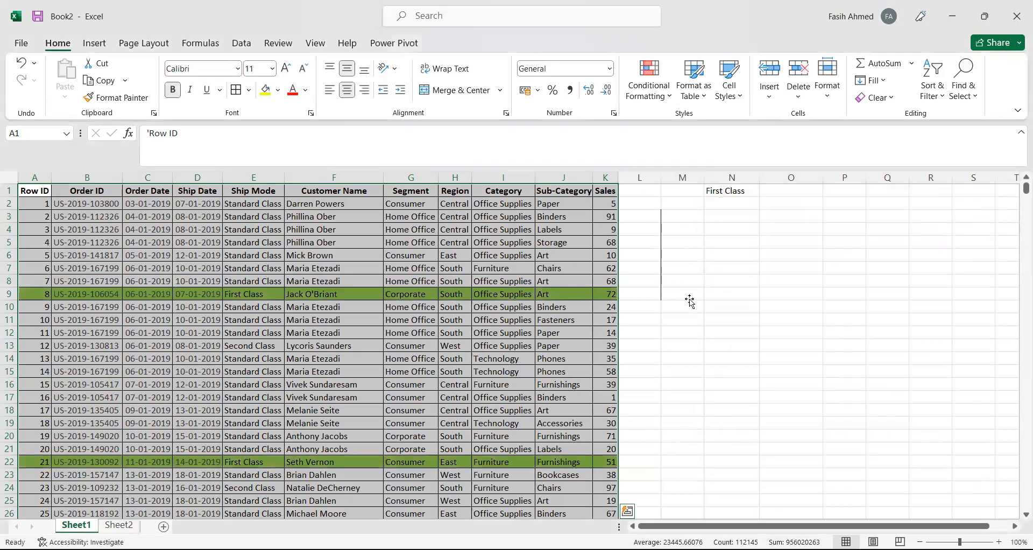
pyautogui.click(687, 297)
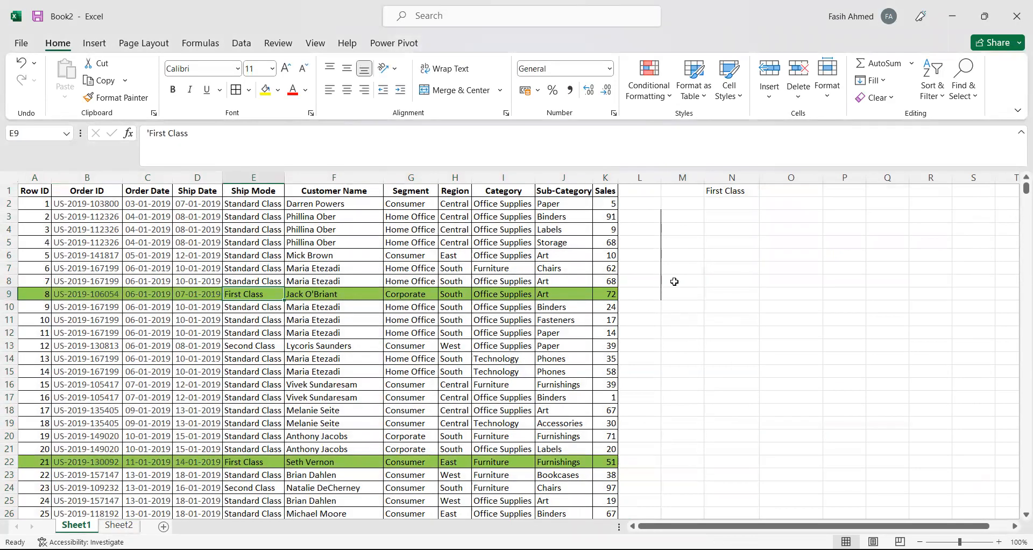
# Step: Switch the N1 dropdown to Second Class to test the row highlighting
pyautogui.click(717, 189)
pyautogui.hotkey('alt', 'Down')
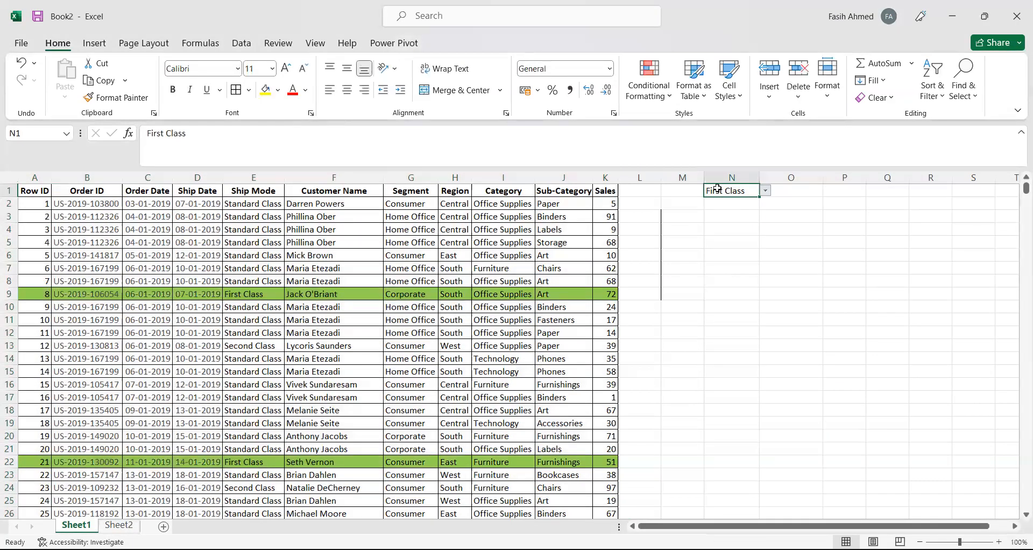
pyautogui.press('Down')
pyautogui.press('Return')
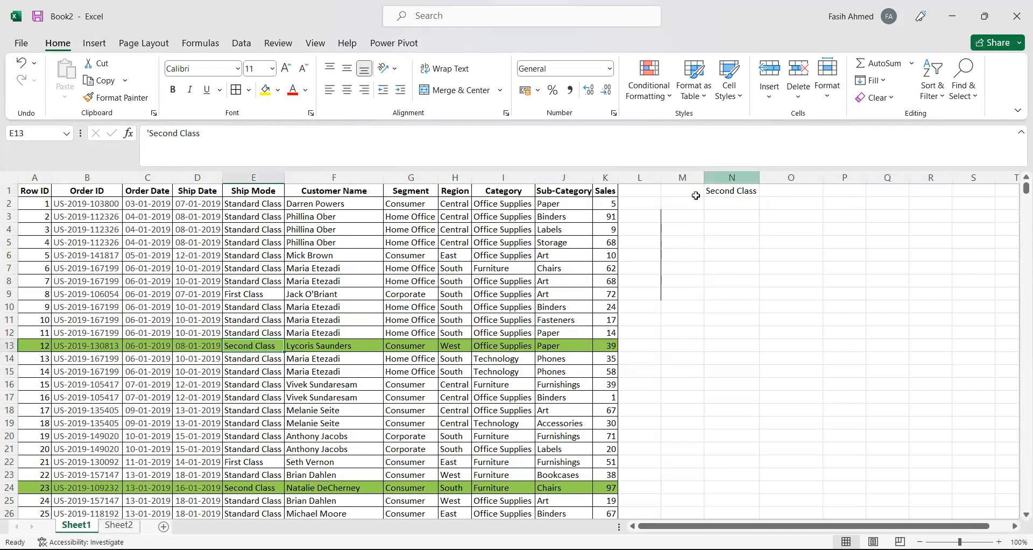
pyautogui.press('Right')
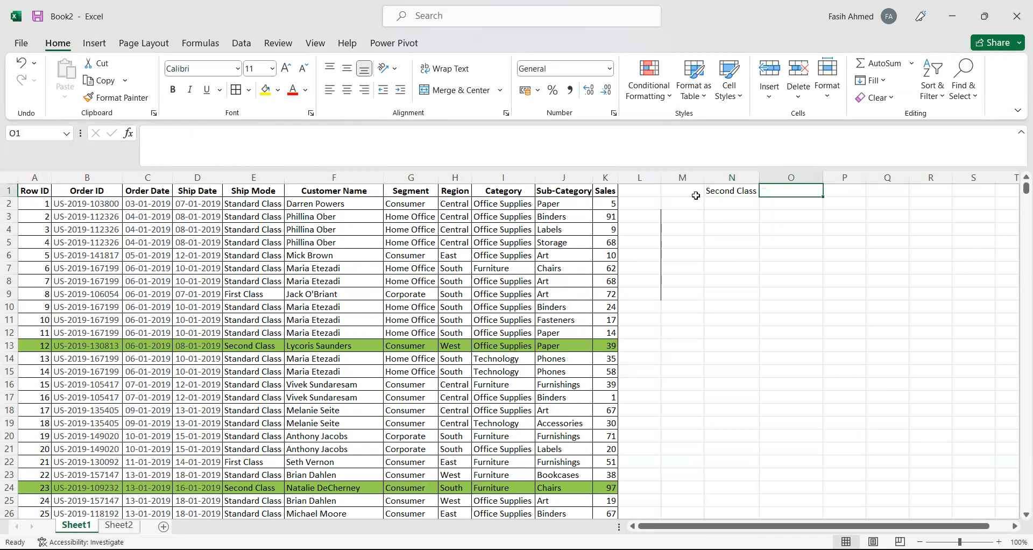
# Step: Switch the N1 dropdown to Standard Class and check the highlighted rows across the Ship Mode and Category columns
pyautogui.press('Left')
pyautogui.hotkey('alt', 'Down')
pyautogui.press('Up')
pyautogui.press('Up')
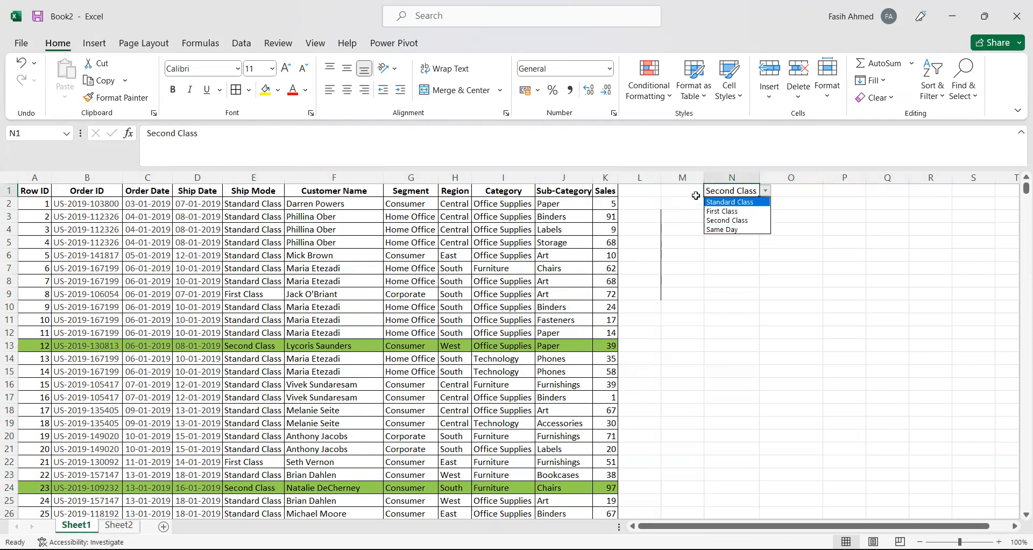
pyautogui.press('Return')
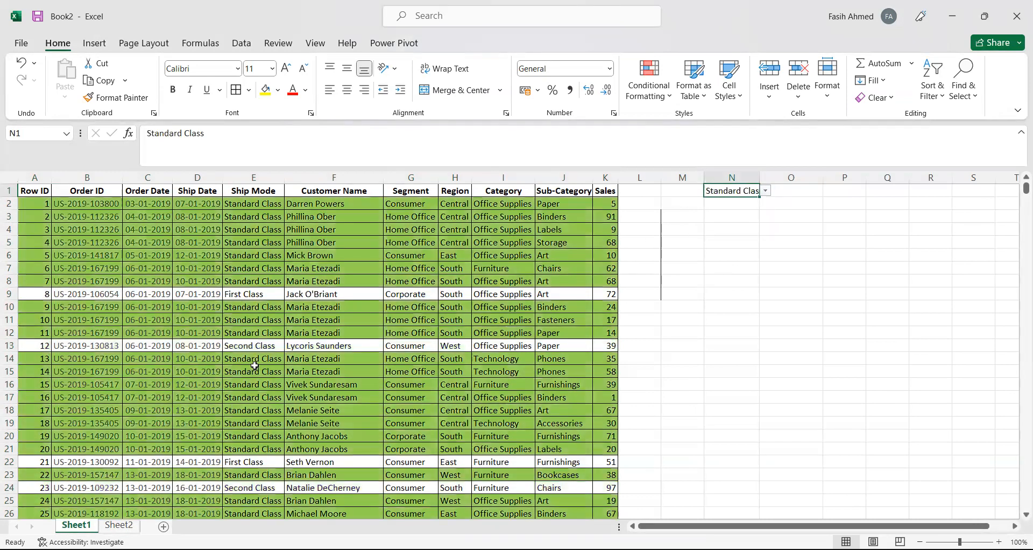
pyautogui.click(255, 370)
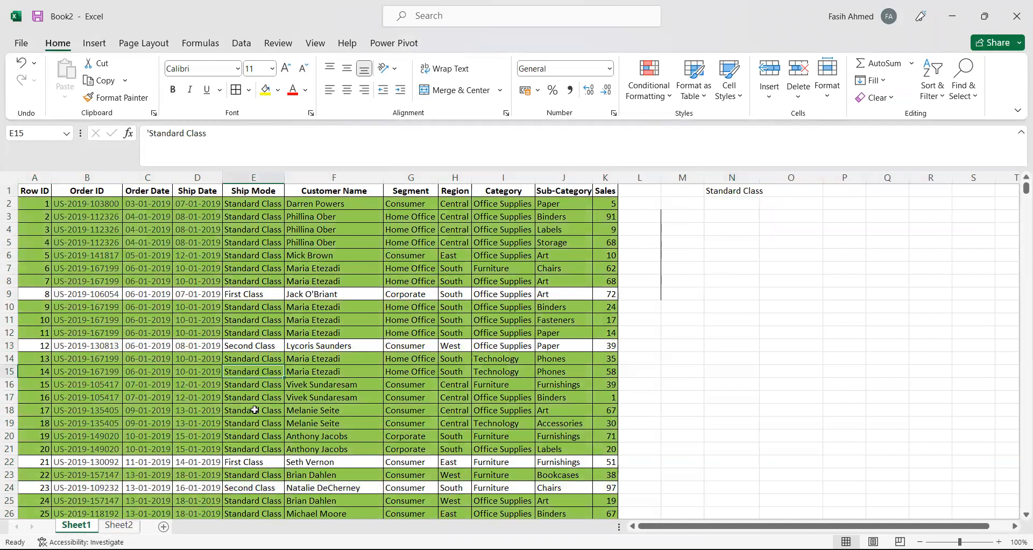
pyautogui.click(478, 370)
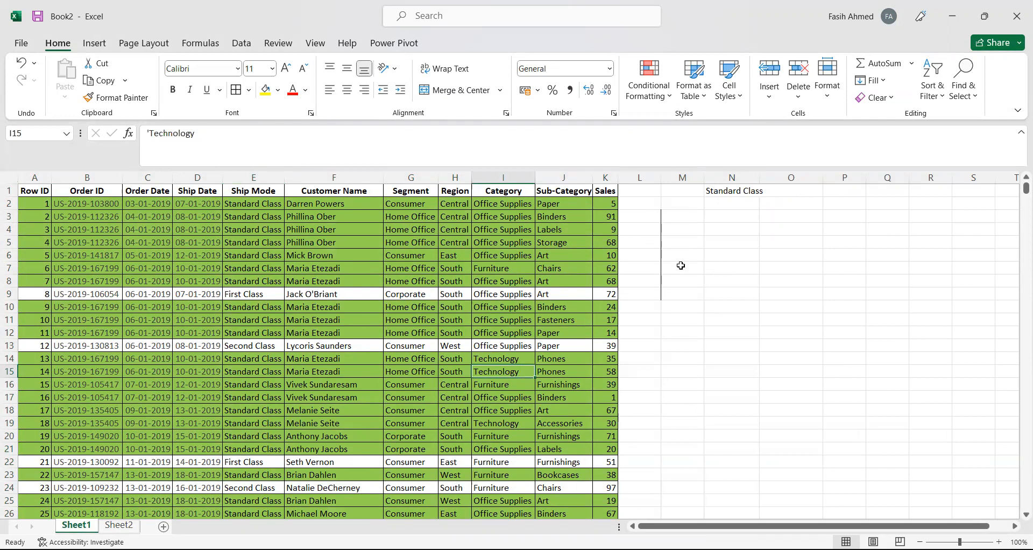
pyautogui.click(261, 210)
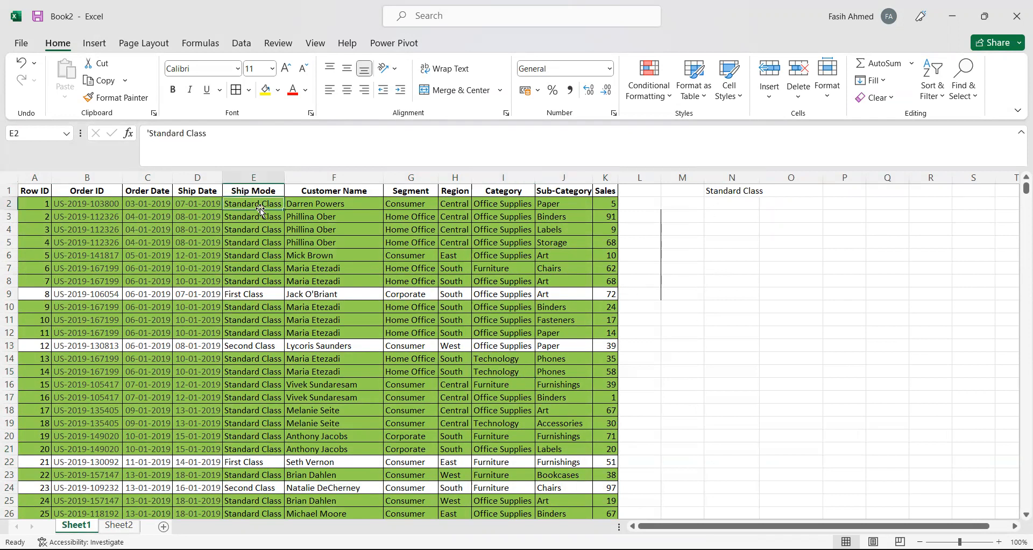
pyautogui.click(501, 206)
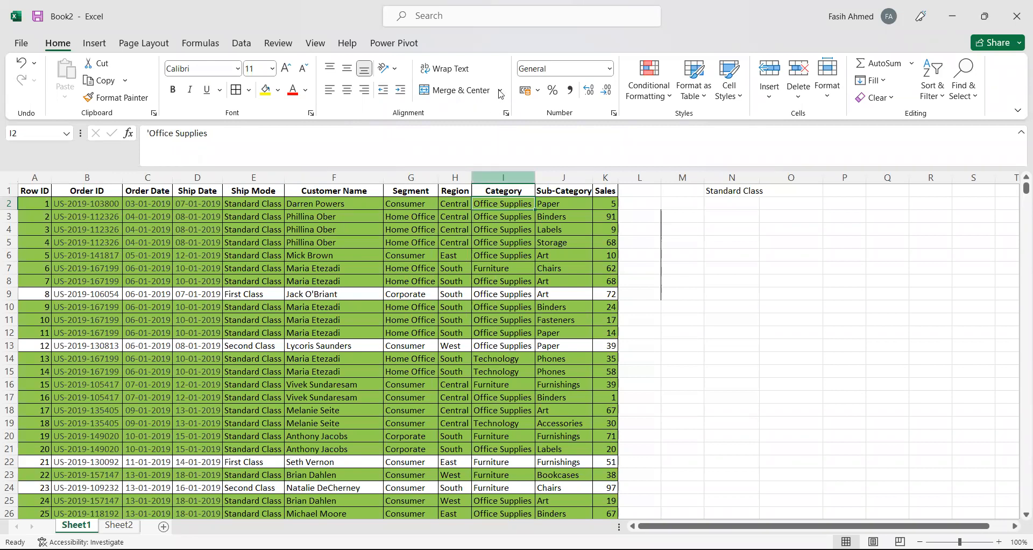
# Step: Autofit the width of column N to the dropdown text
pyautogui.doubleClick(759, 177)
pyautogui.click(796, 191)
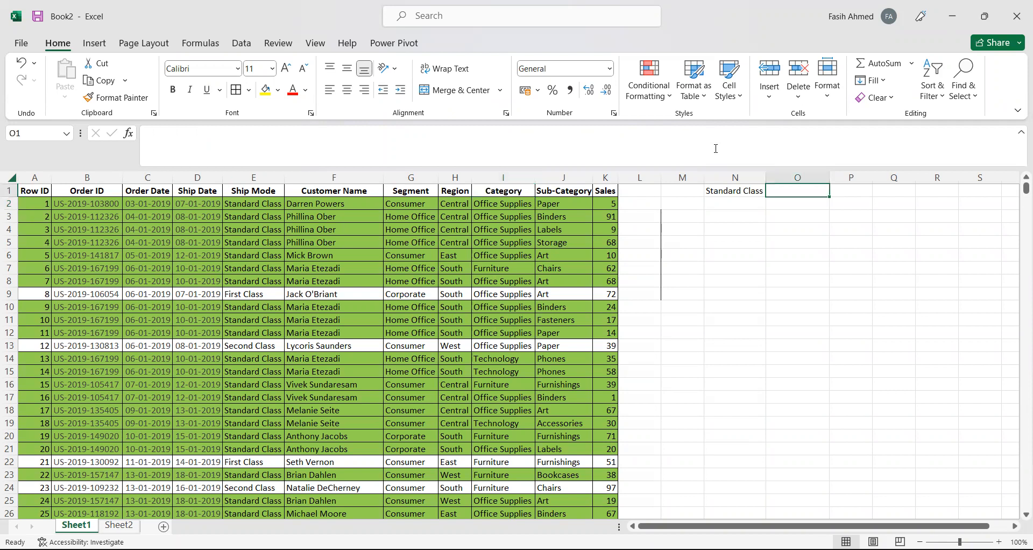
pyautogui.click(509, 204)
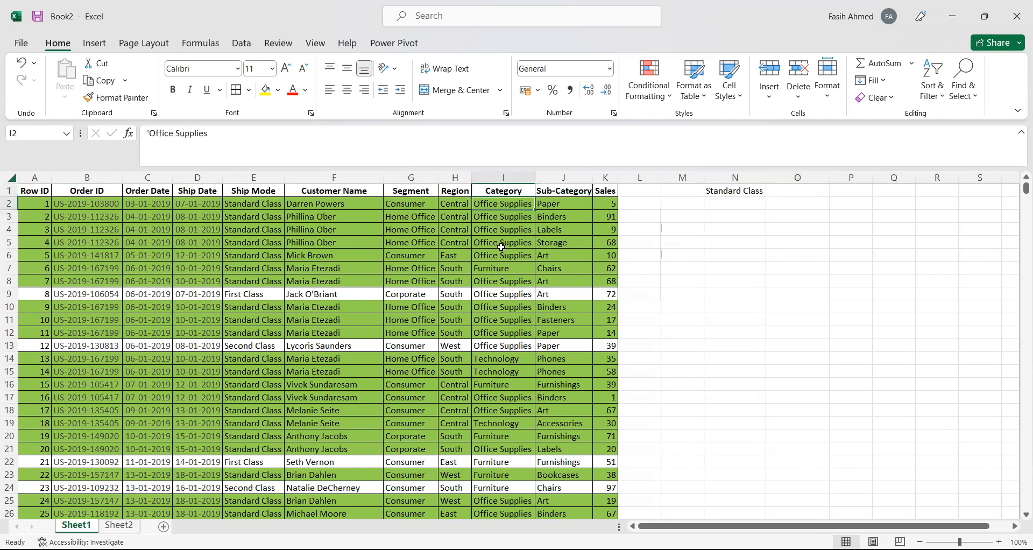
pyautogui.click(796, 191)
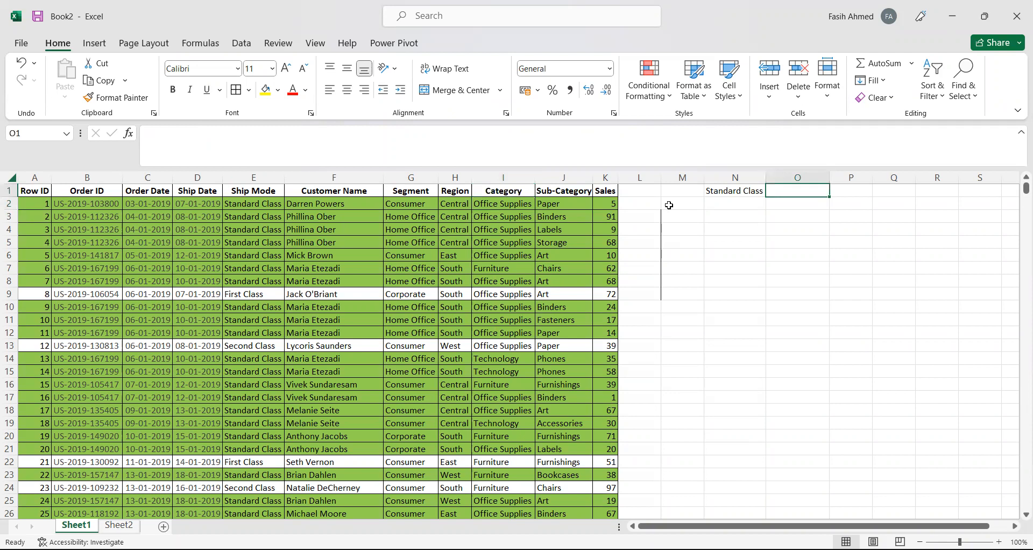
pyautogui.click(239, 205)
pyautogui.click(735, 191)
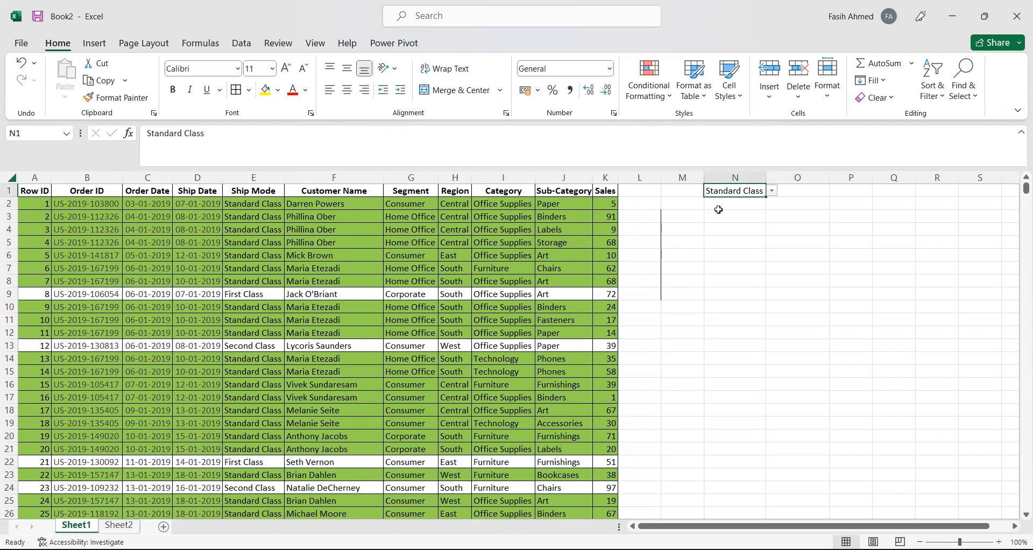
pyautogui.press('Right')
pyautogui.press('Left')
pyautogui.press('Right')
pyautogui.press('Left')
pyautogui.press('Right')
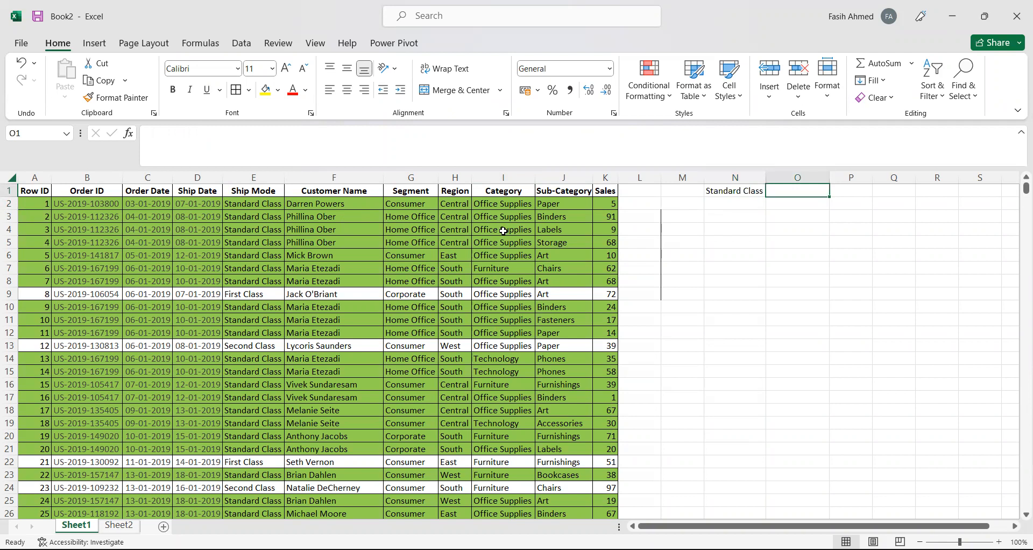
# Step: Clear the conditional formatting rules from the entire sheet
pyautogui.click(503, 230)
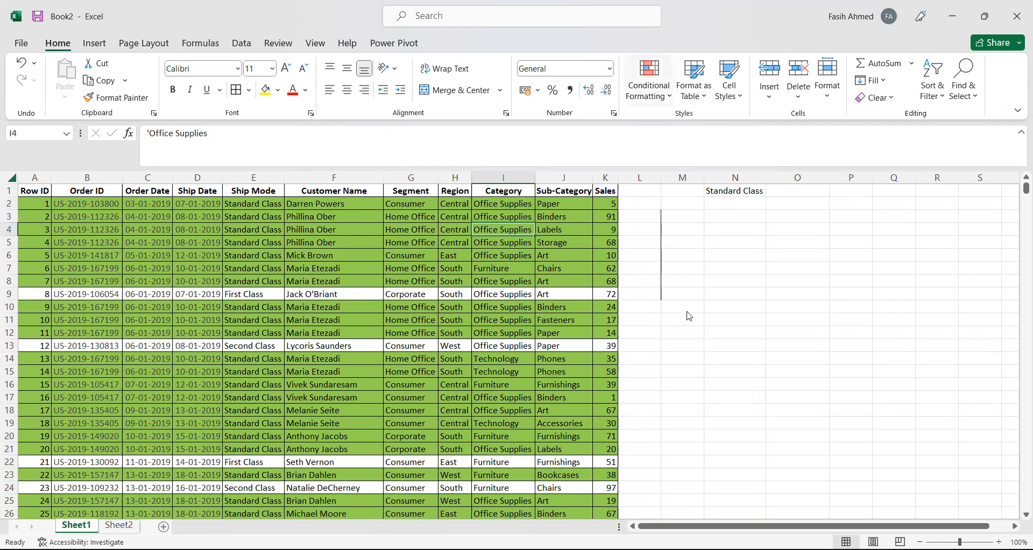
pyautogui.moveTo(689, 301)
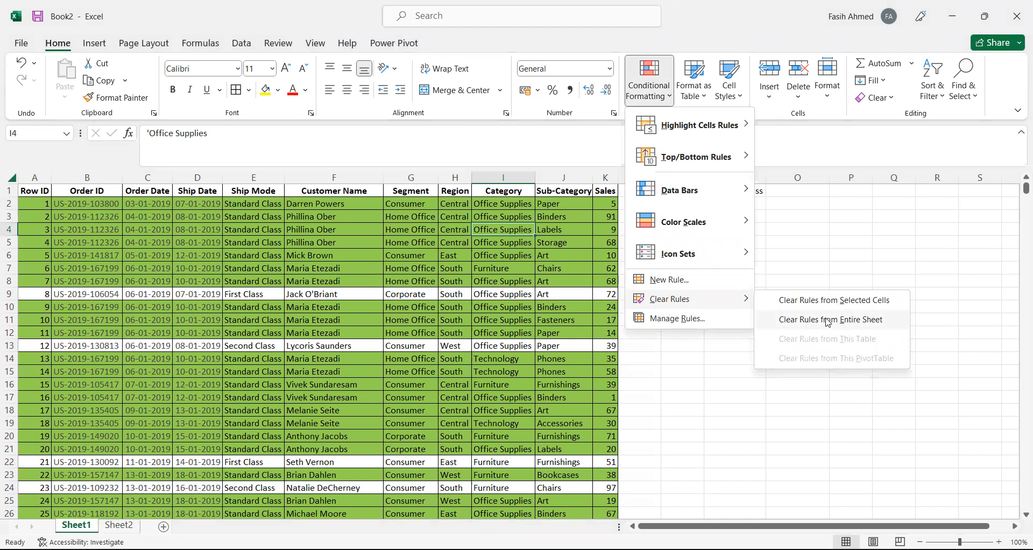
pyautogui.click(828, 321)
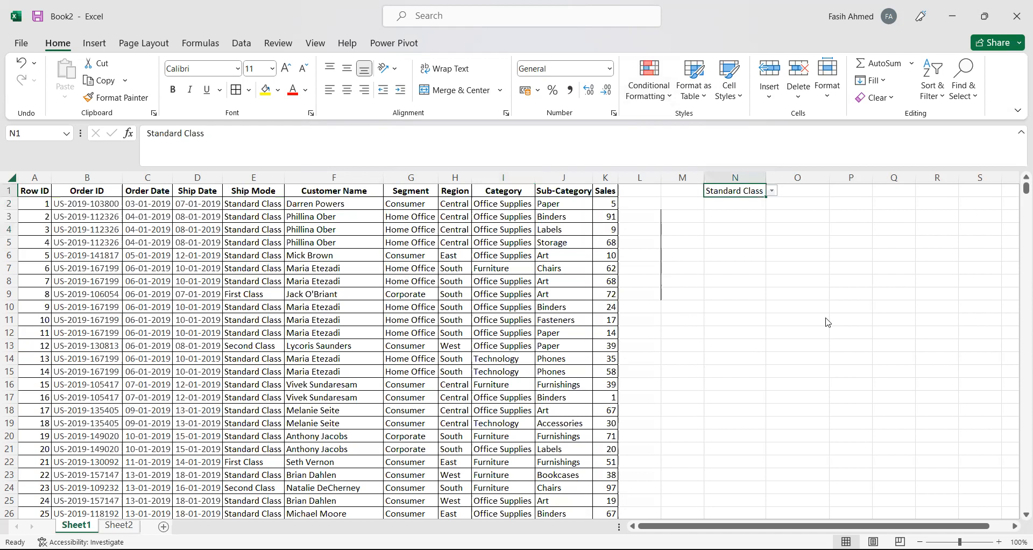
pyautogui.press('Right')
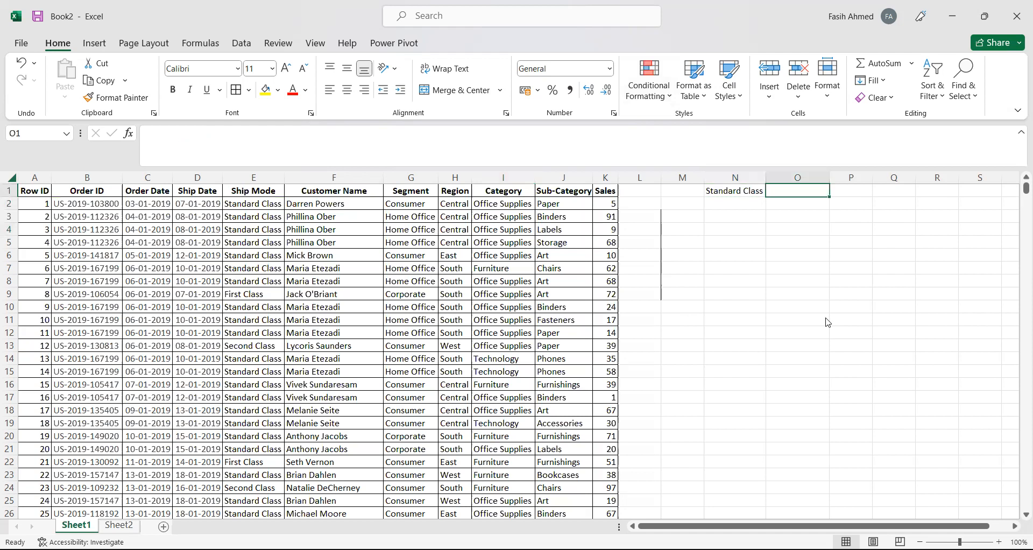
# Step: Compare the Ship Mode entries with the Category entries in several rows of the sales table
pyautogui.click(267, 208)
pyautogui.click(510, 208)
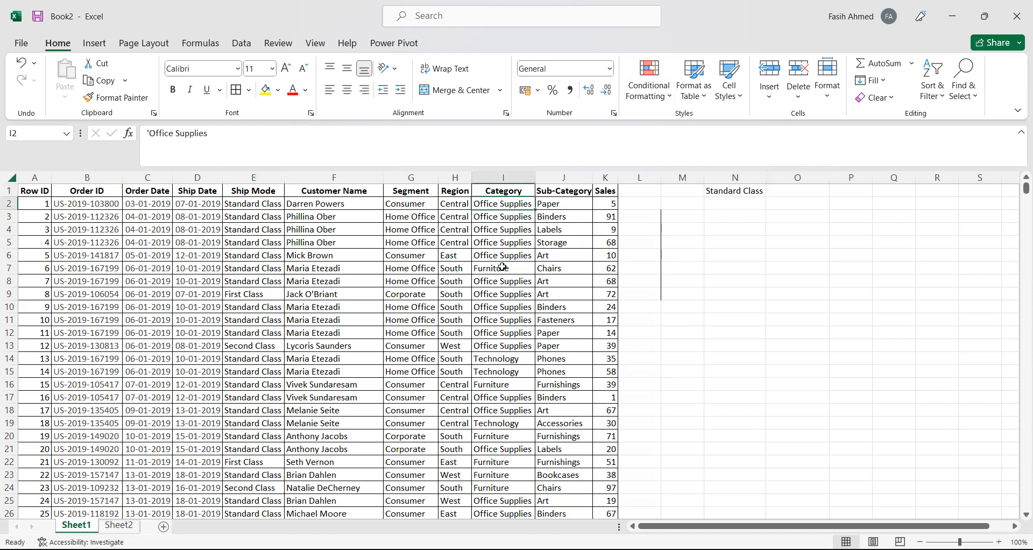
pyautogui.click(229, 280)
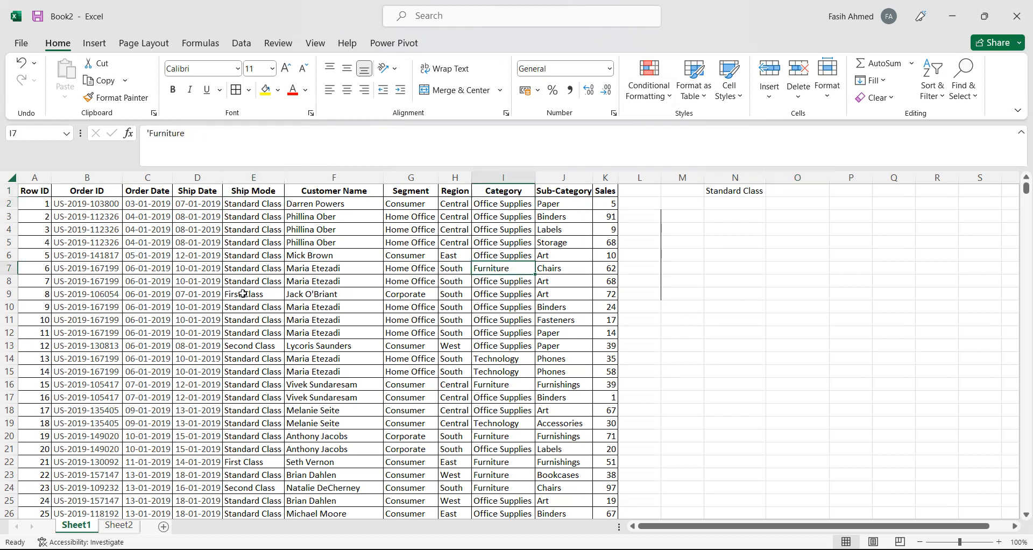
pyautogui.click(243, 294)
pyautogui.click(519, 298)
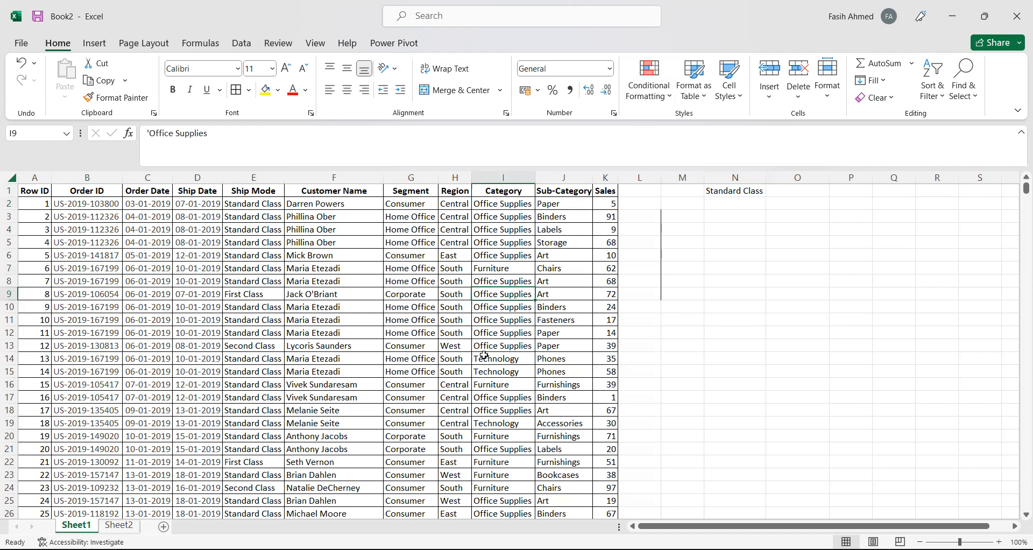
pyautogui.click(255, 462)
pyautogui.click(495, 466)
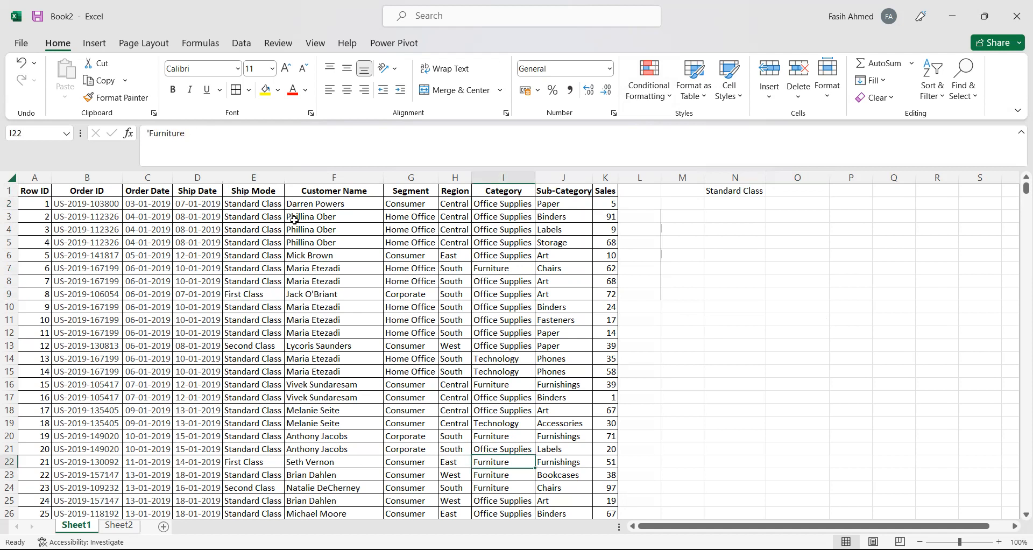
pyautogui.click(262, 207)
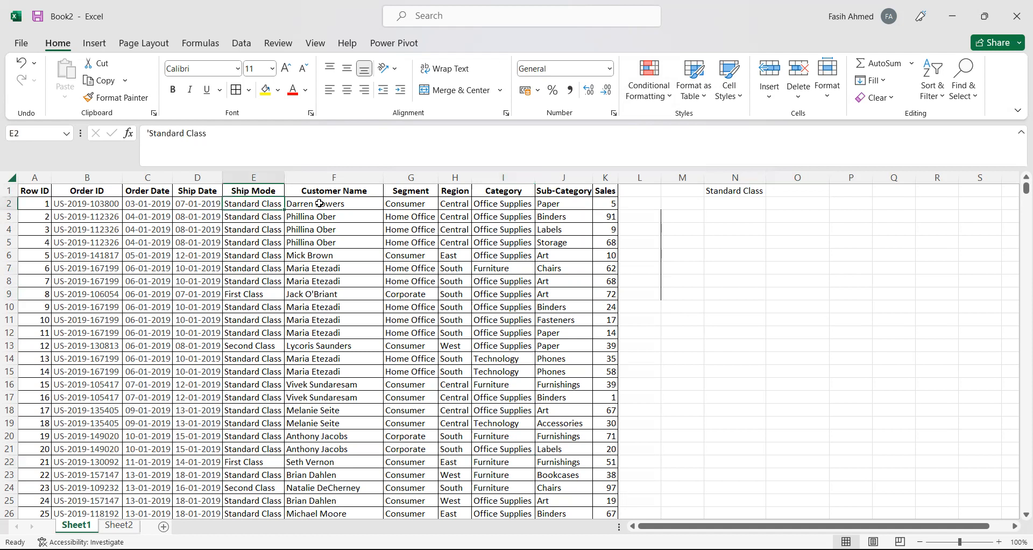
pyautogui.click(506, 205)
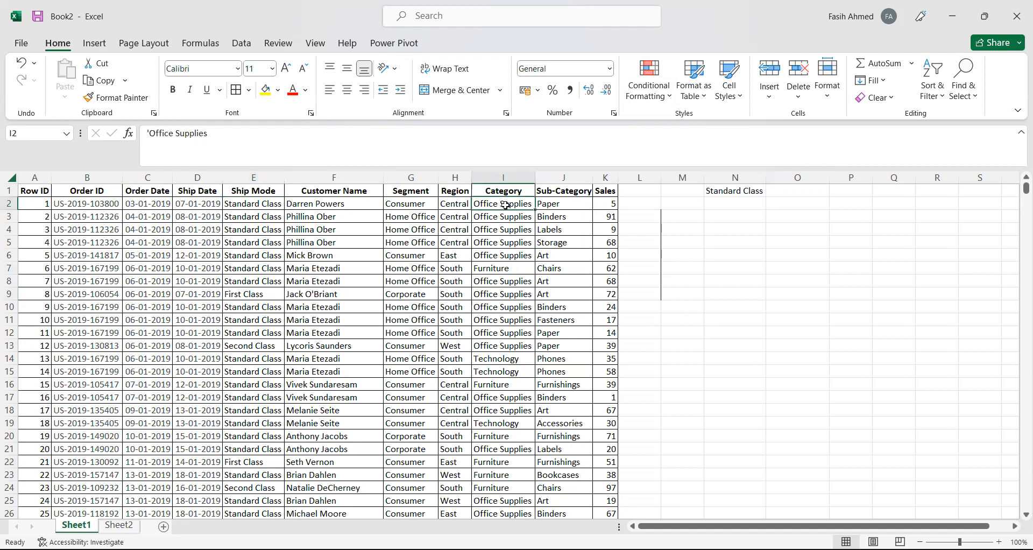
pyautogui.click(798, 191)
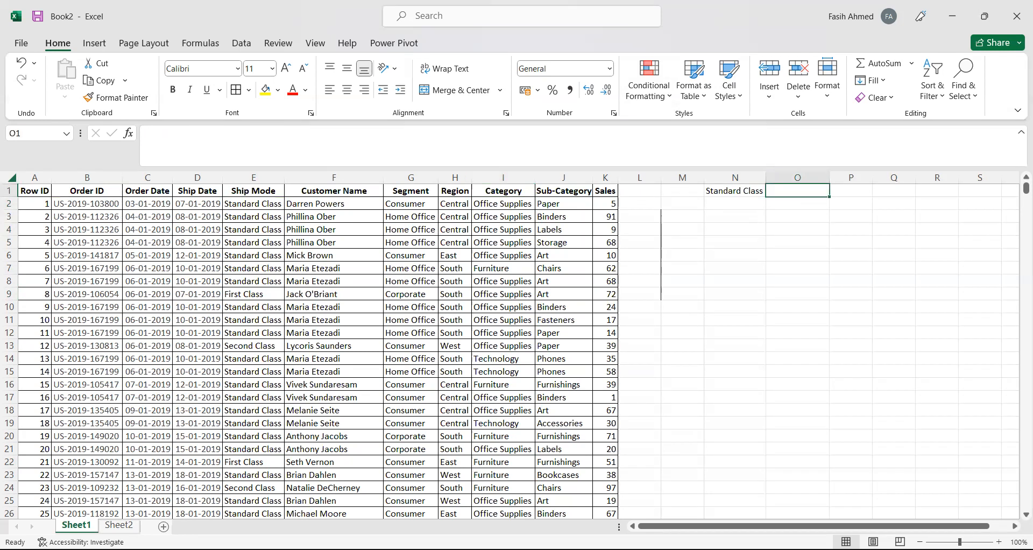
# Step: Start a FILTER formula in B1 of Sheet2 with the Category range Sheet1!$I$2:$I$10195 as its array
pyautogui.click(119, 525)
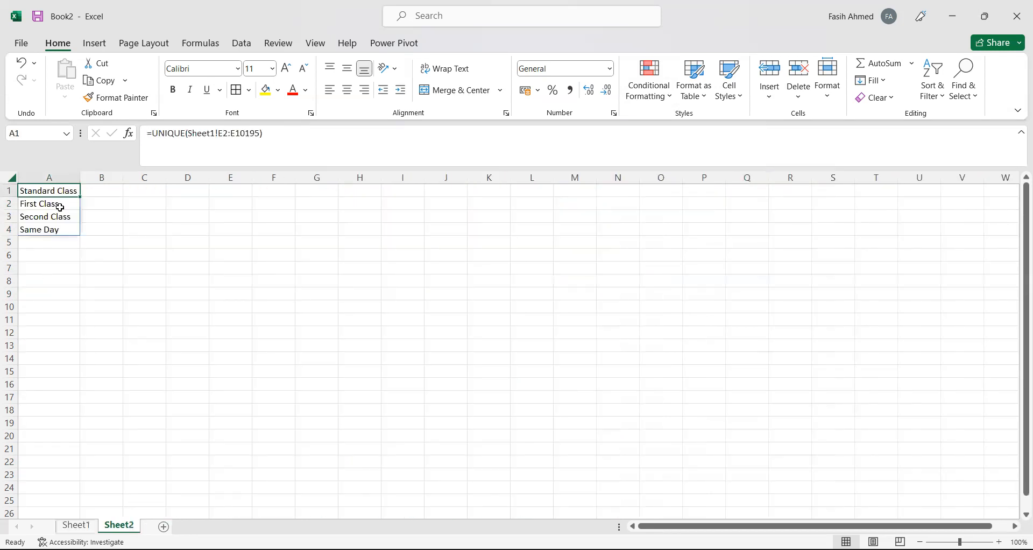
pyautogui.click(99, 193)
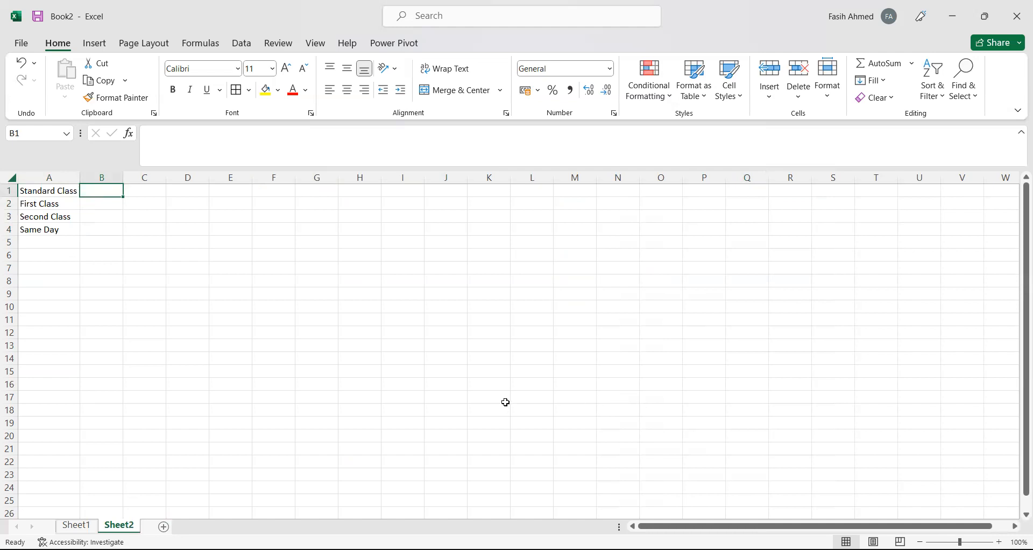
pyautogui.write('=FILTER(')
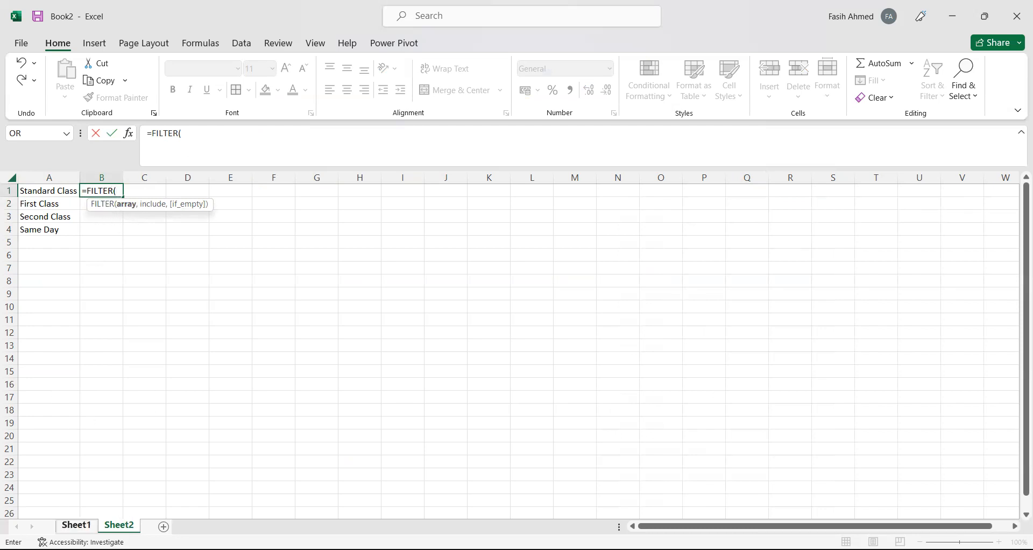
pyautogui.click(77, 526)
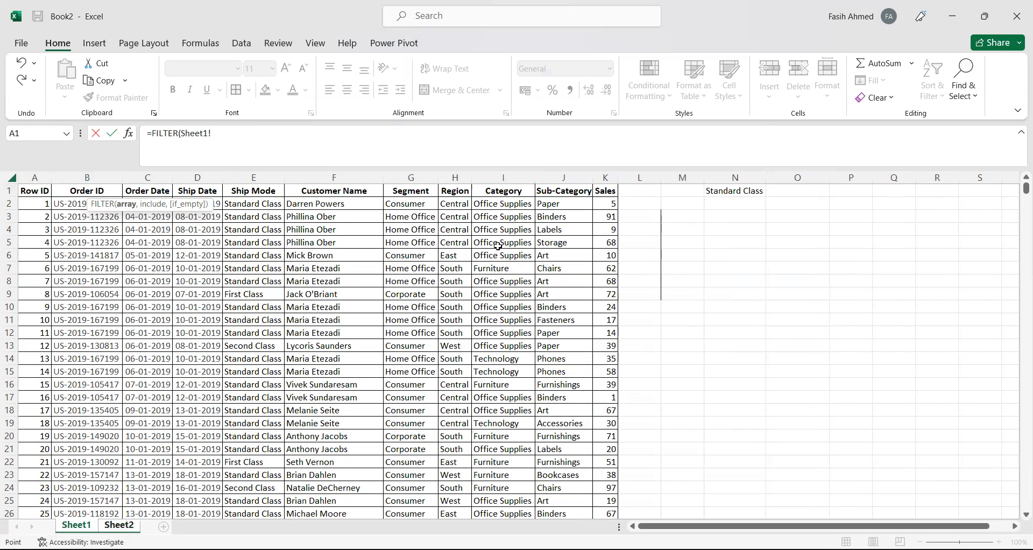
pyautogui.click(502, 204)
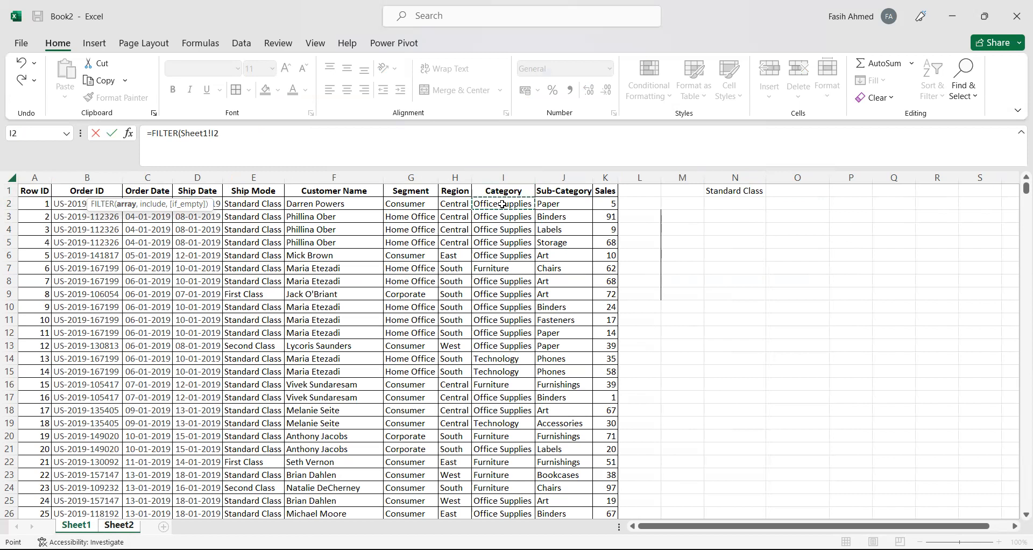
pyautogui.hotkey('ctrl', 'shift', 'Down')
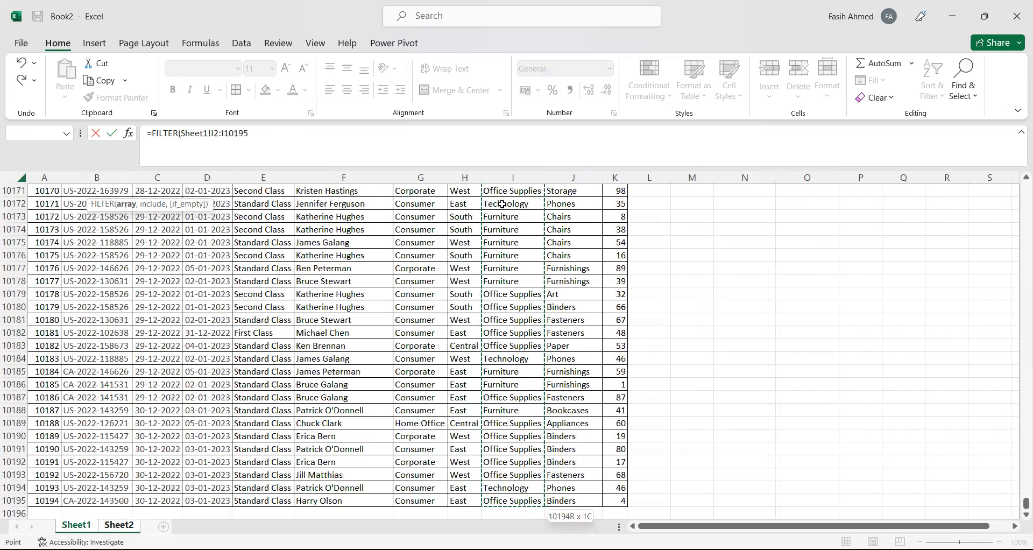
pyautogui.press('F4')
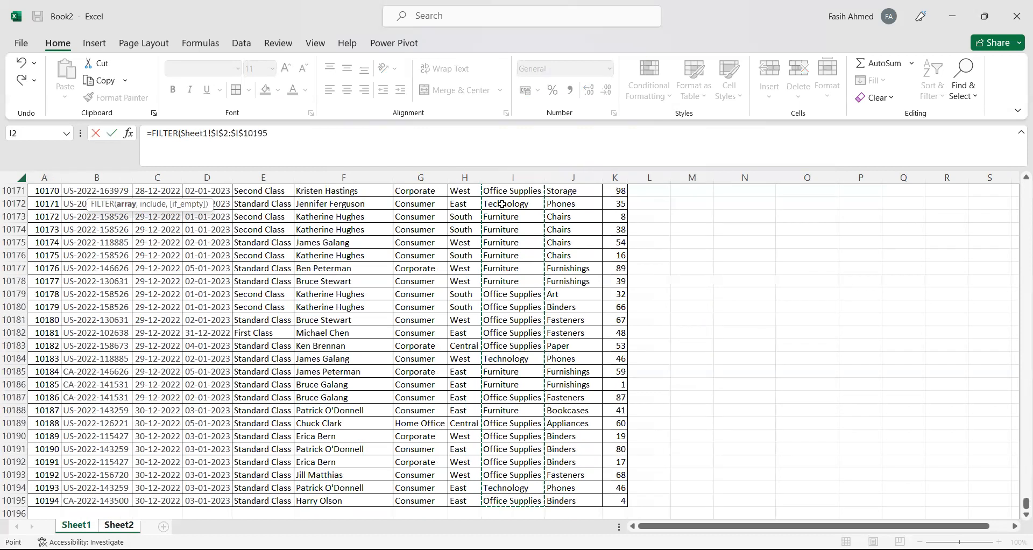
pyautogui.write(',')
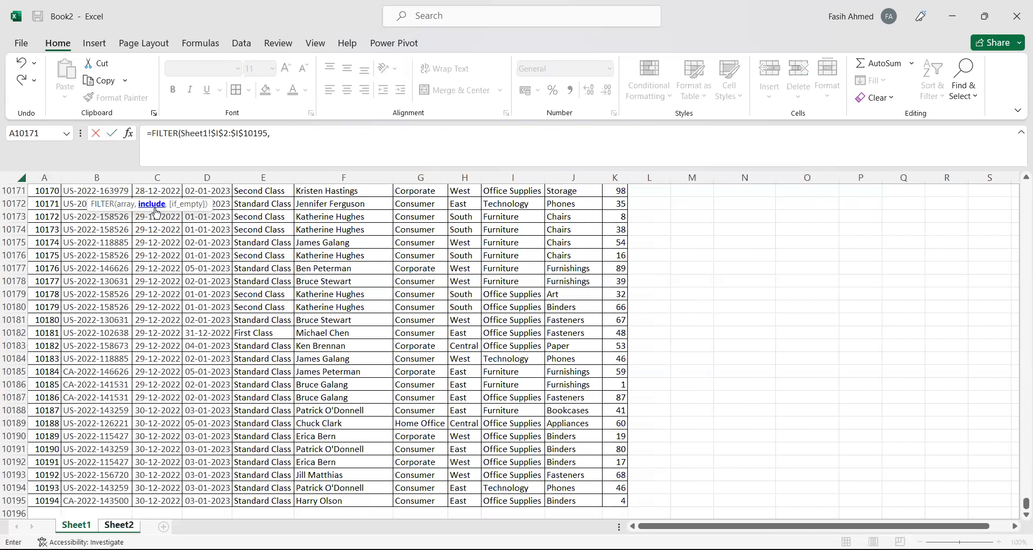
# Step: Reference the Ship Mode range Sheet1!$E$2:$E$10195 as an absolute range in the FILTER formula's include argument
pyautogui.click(500, 260)
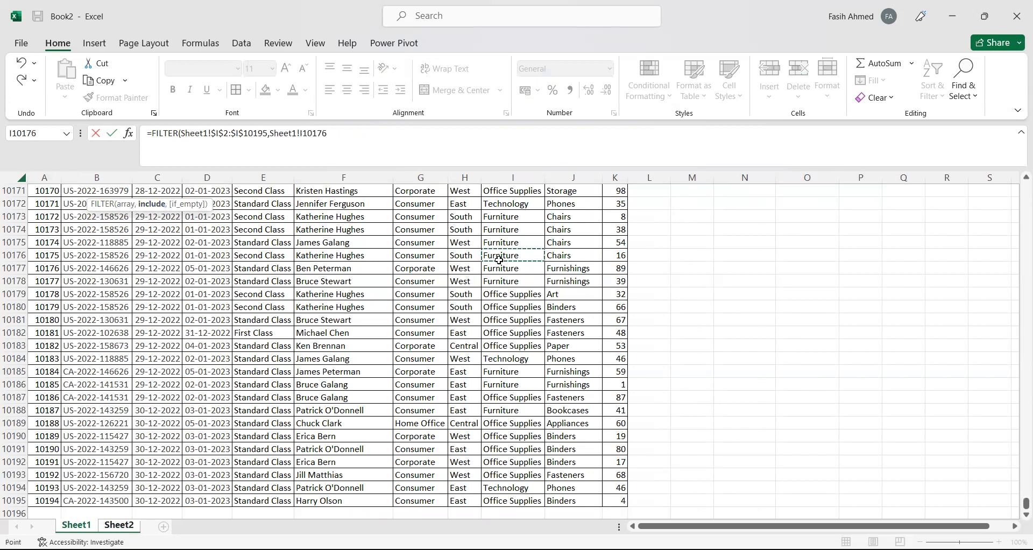
pyautogui.hotkey('ctrl', 'Up')
pyautogui.press('Left')
pyautogui.press('Left')
pyautogui.press('Left')
pyautogui.press('Left')
pyautogui.press('Left')
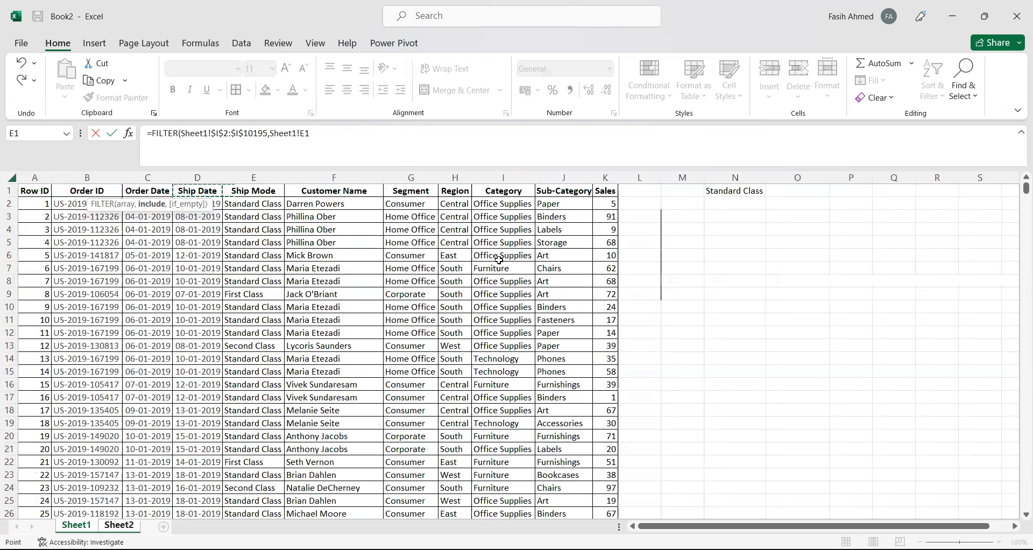
pyautogui.press('Right')
pyautogui.press('Down')
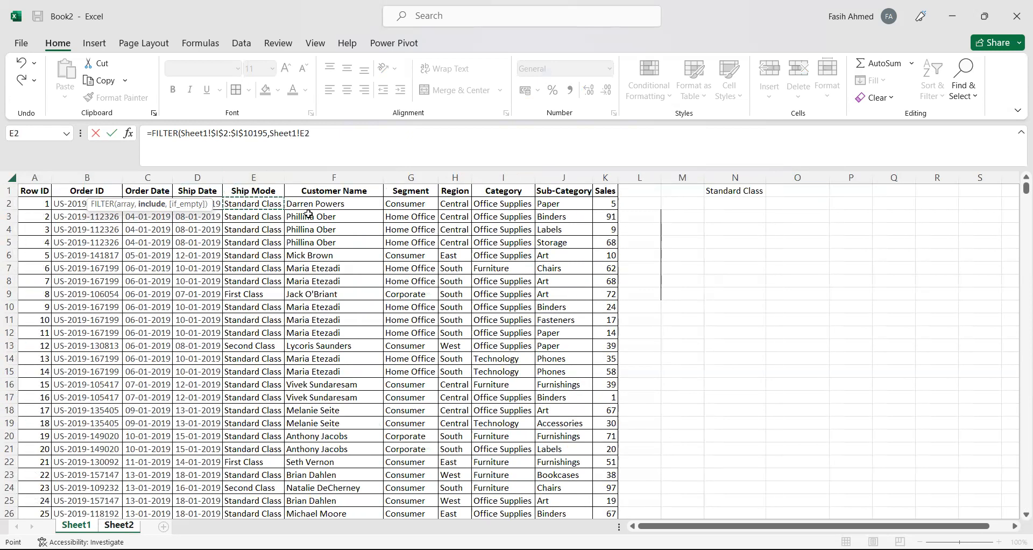
pyautogui.hotkey('ctrl', 'shift', 'Down')
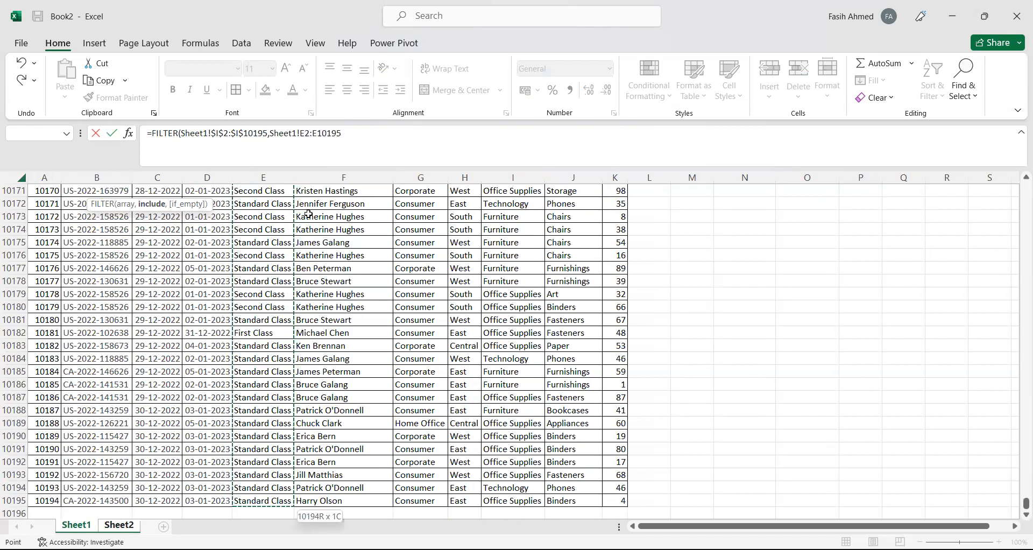
pyautogui.press('F4')
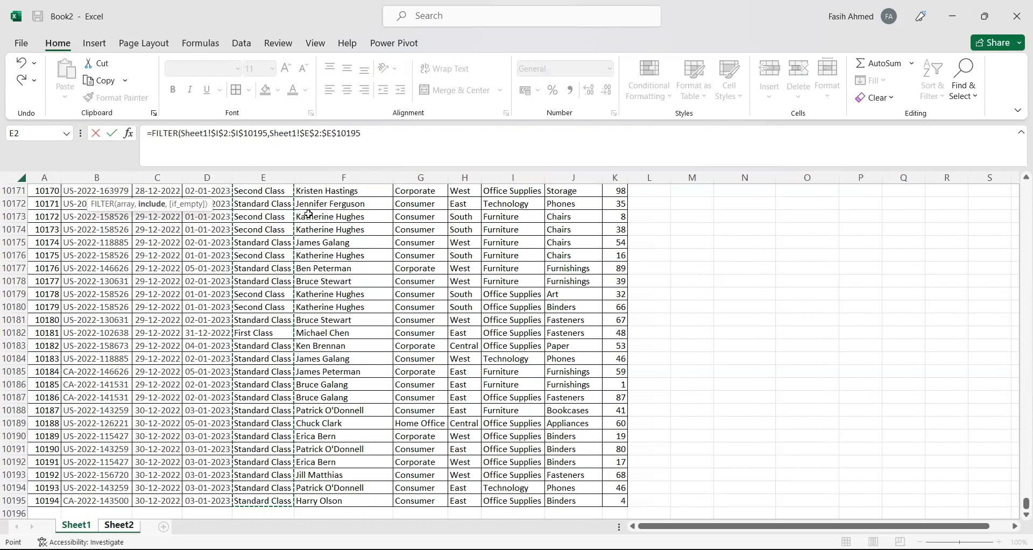
# Step: Complete the include condition by matching the Ship Mode range to Sheet1!$N$1, and enter the FILTER formula
pyautogui.write('=')
pyautogui.moveTo(1026, 504); pyautogui.dragTo(1026, 188)
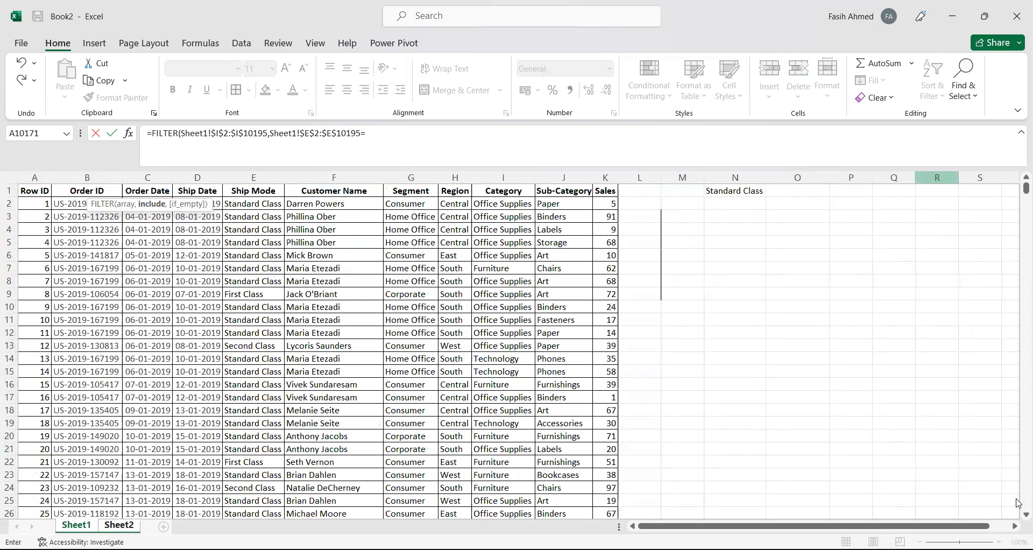
pyautogui.click(735, 191)
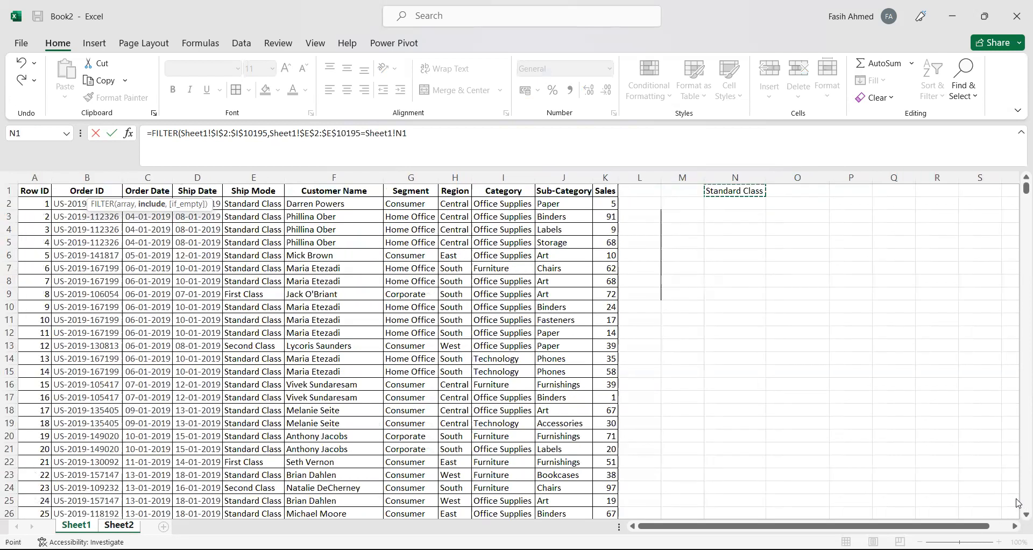
pyautogui.press('F4')
pyautogui.press('Return')
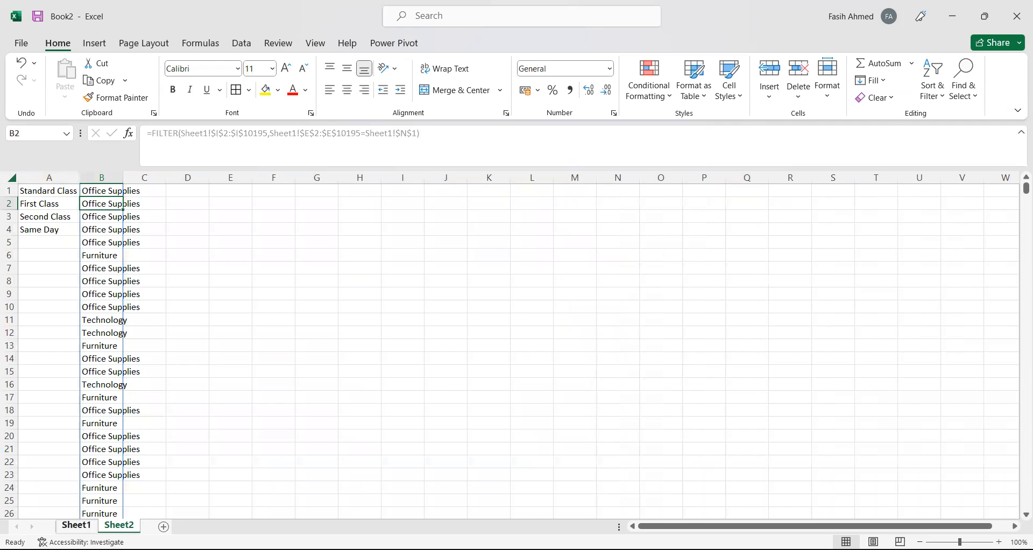
# Step: Check the N1 selection on Sheet1 against the Ship Mode and Category of the first data row
pyautogui.click(76, 526)
pyautogui.click(715, 193)
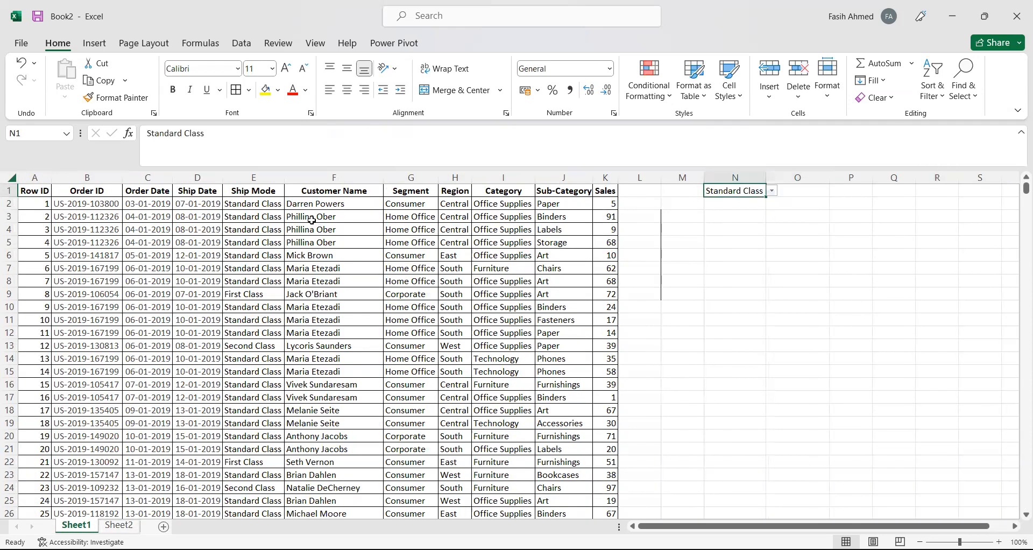
pyautogui.click(269, 205)
pyautogui.click(488, 204)
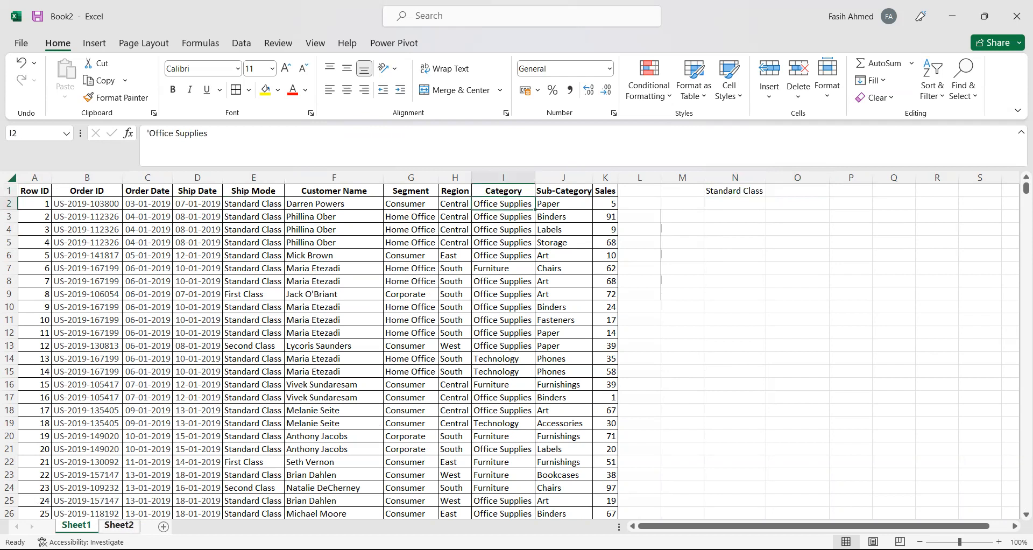
# Step: Wrap the FILTER formula in B1 of Sheet2 in UNIQUE so each matching Category is listed once
pyautogui.click(119, 526)
pyautogui.click(110, 191)
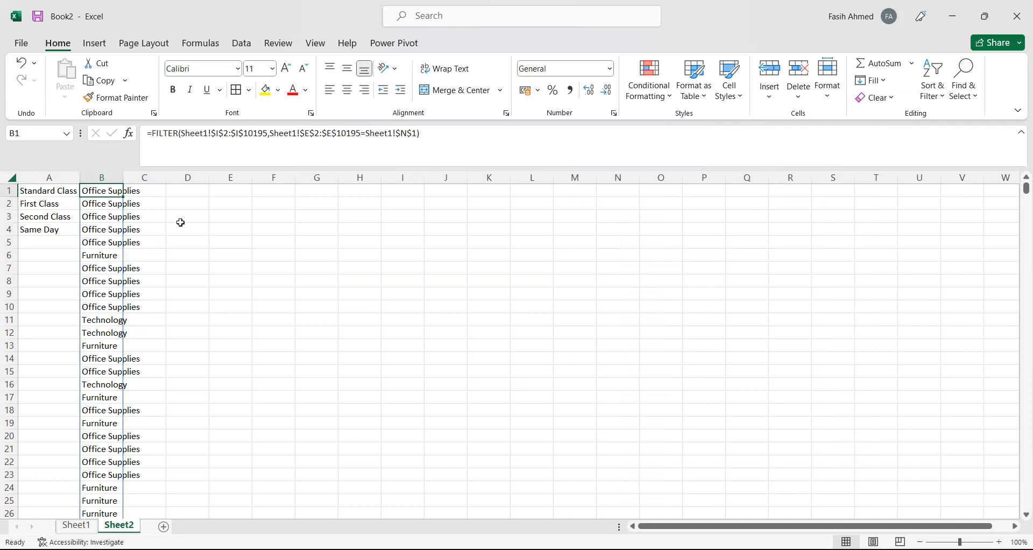
pyautogui.press('F2')
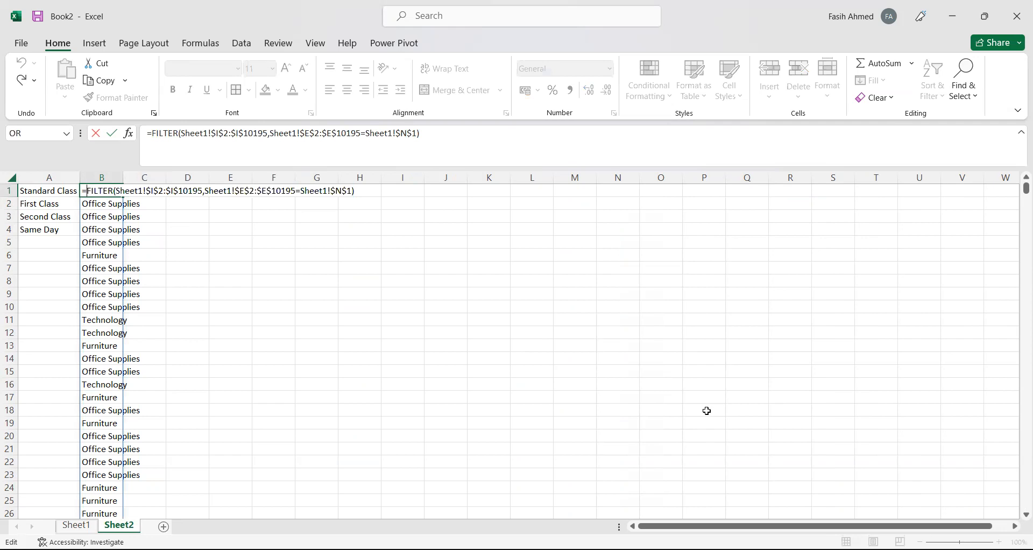
pyautogui.write('UNIQUE(')
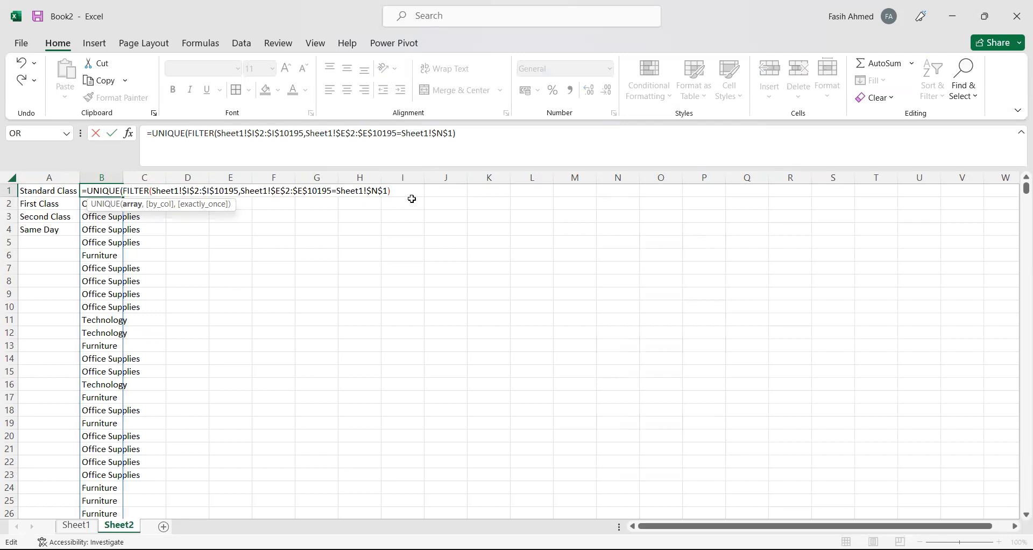
pyautogui.write(')')
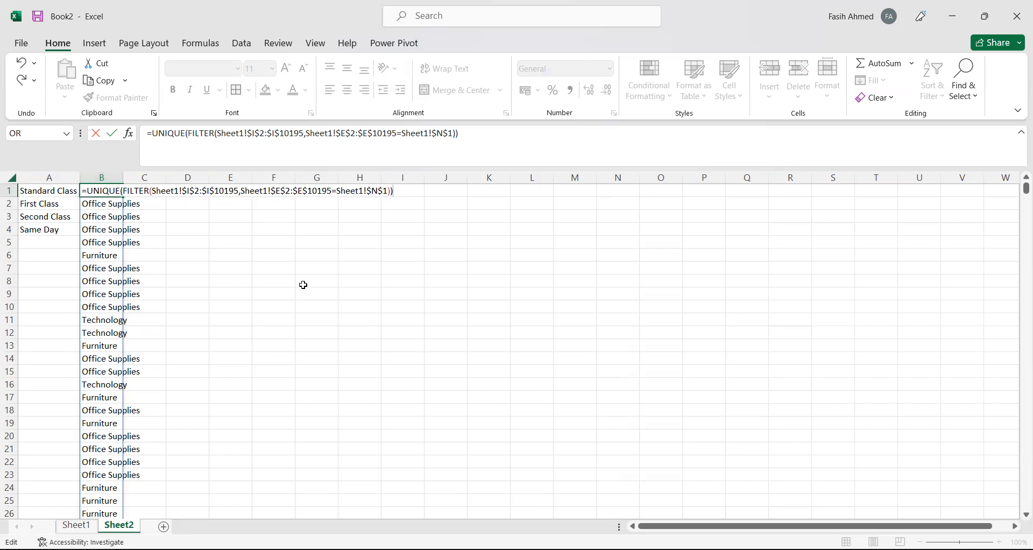
pyautogui.press('Return')
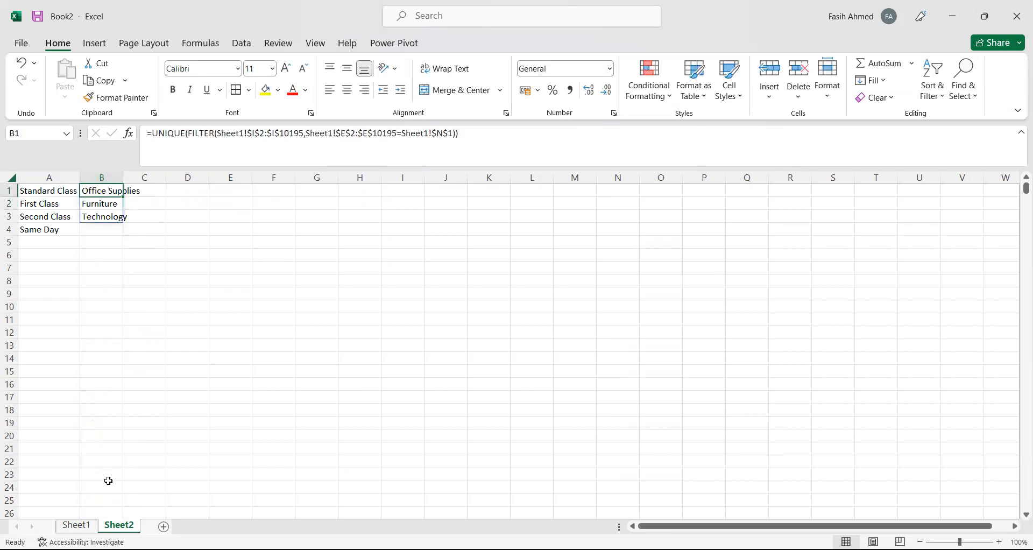
# Step: Choose First Class as the Ship Mode in N1 on Sheet1
pyautogui.click(76, 525)
pyautogui.click(735, 191)
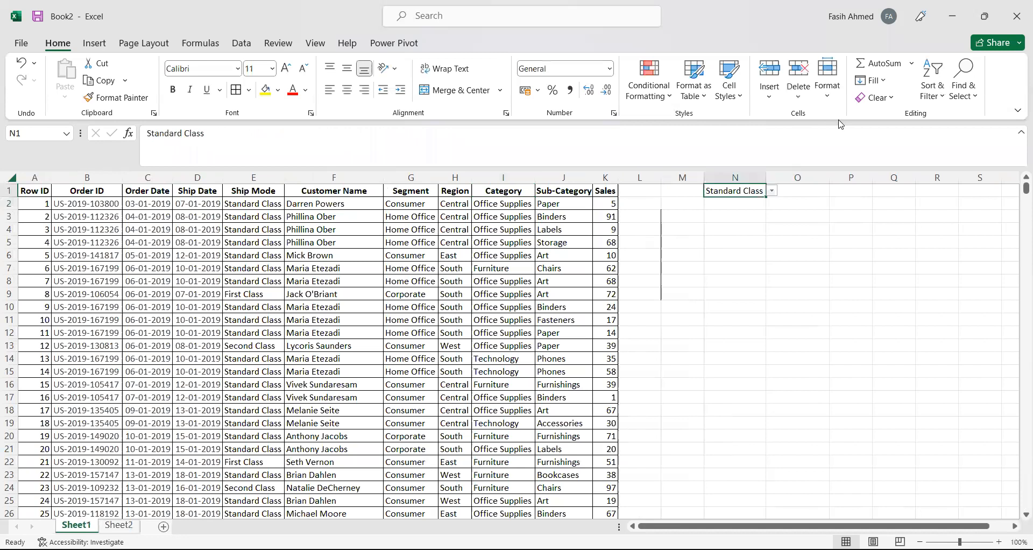
pyautogui.hotkey('alt', 'Down')
pyautogui.press('Down')
pyautogui.press('Return')
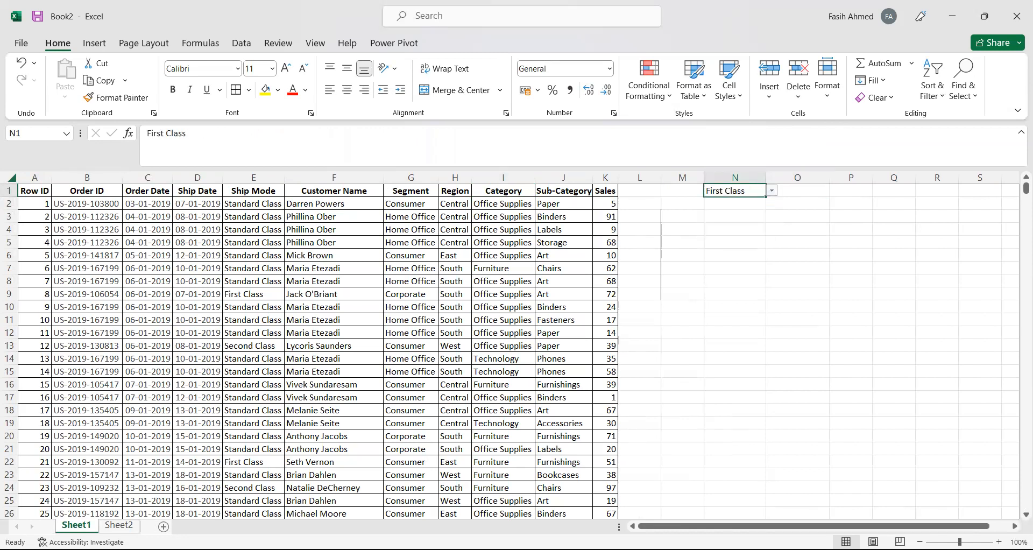
# Step: Check the spilled Category list in B1:B3 of Sheet2
pyautogui.click(127, 526)
pyautogui.click(154, 217)
pyautogui.moveTo(108, 191); pyautogui.dragTo(110, 215)
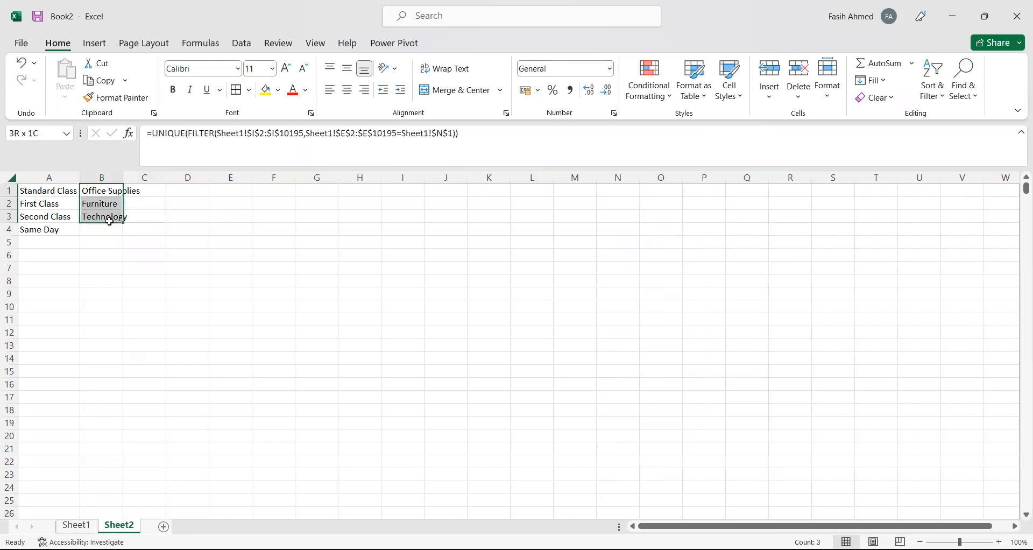
# Step: Add a list data validation to O1 on Sheet1, using the spilled Category range starting at Sheet2 B1 (B1#) as its source
pyautogui.click(76, 525)
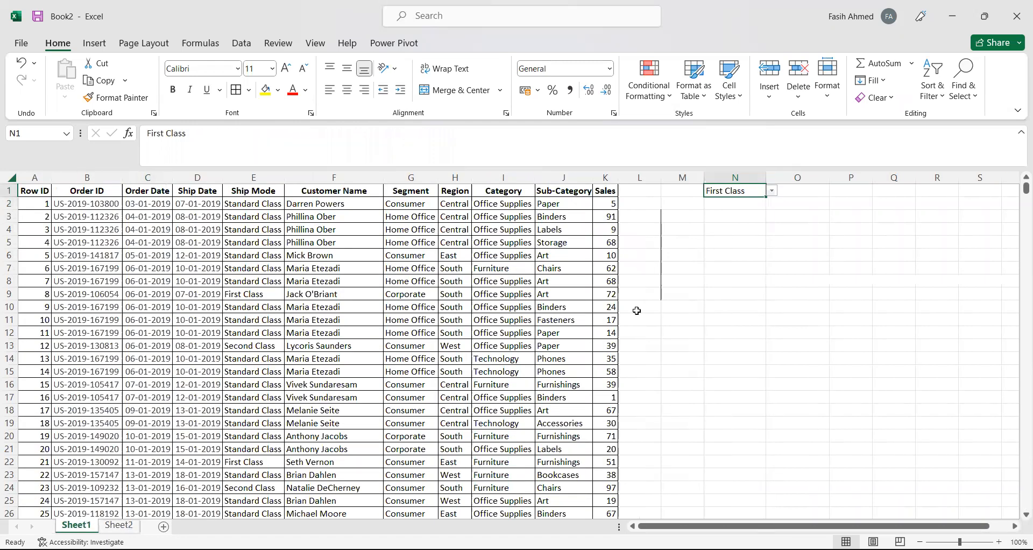
pyautogui.press('Right')
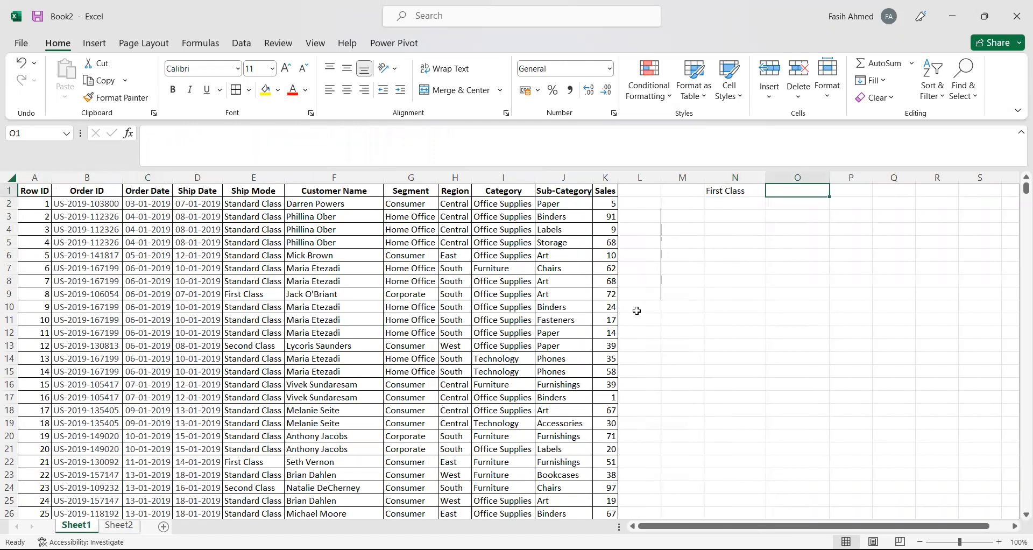
pyautogui.click(242, 43)
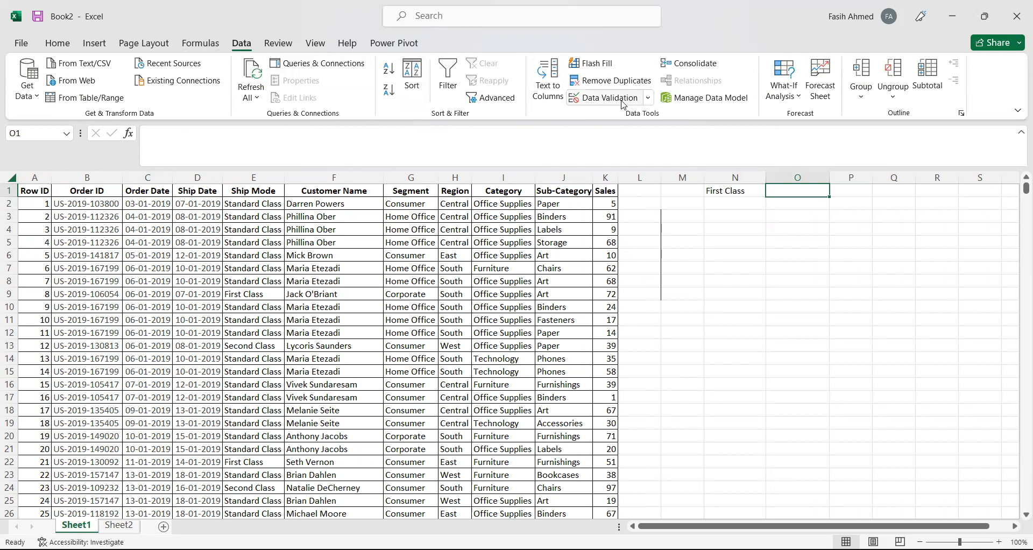
pyautogui.click(605, 98)
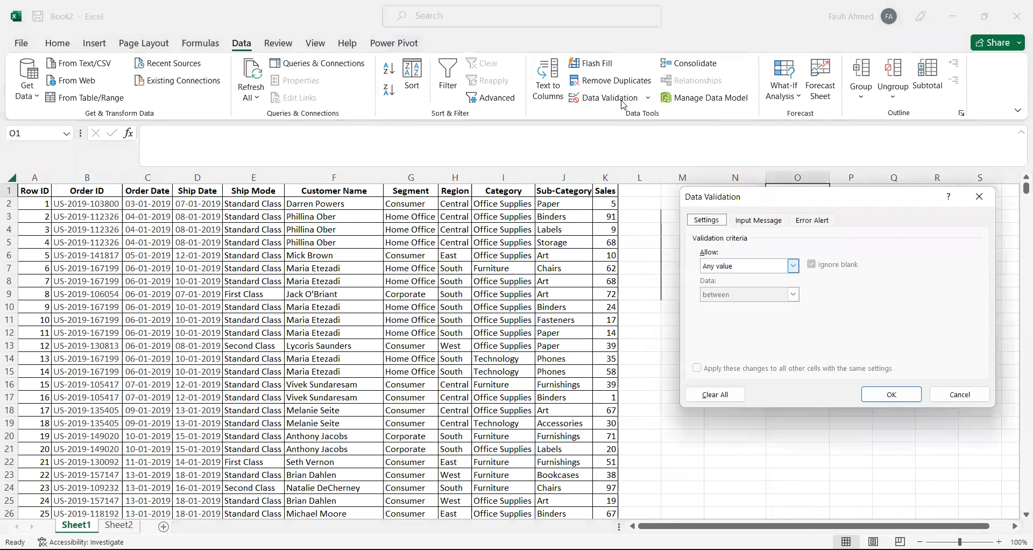
pyautogui.click(793, 266)
pyautogui.click(742, 307)
pyautogui.click(794, 322)
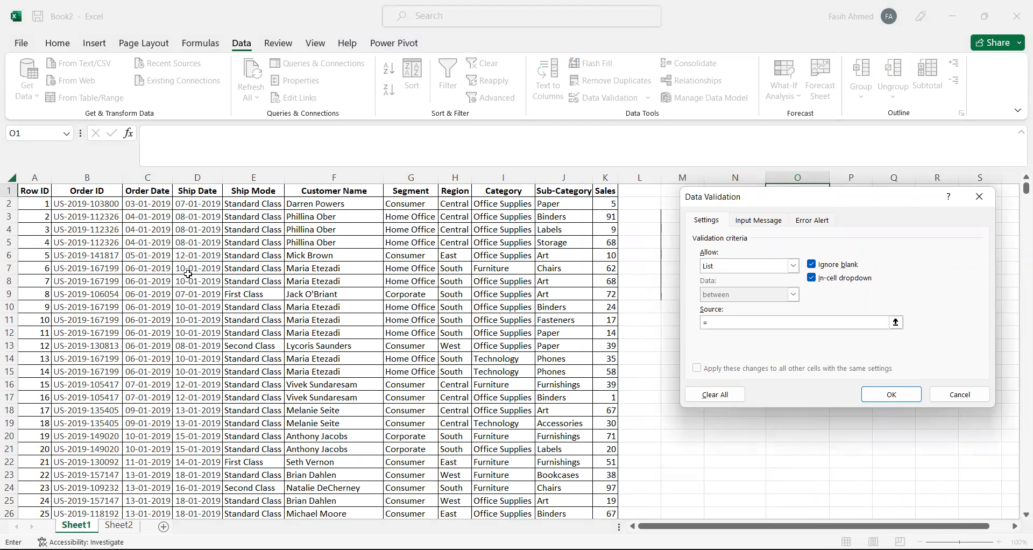
pyautogui.click(119, 526)
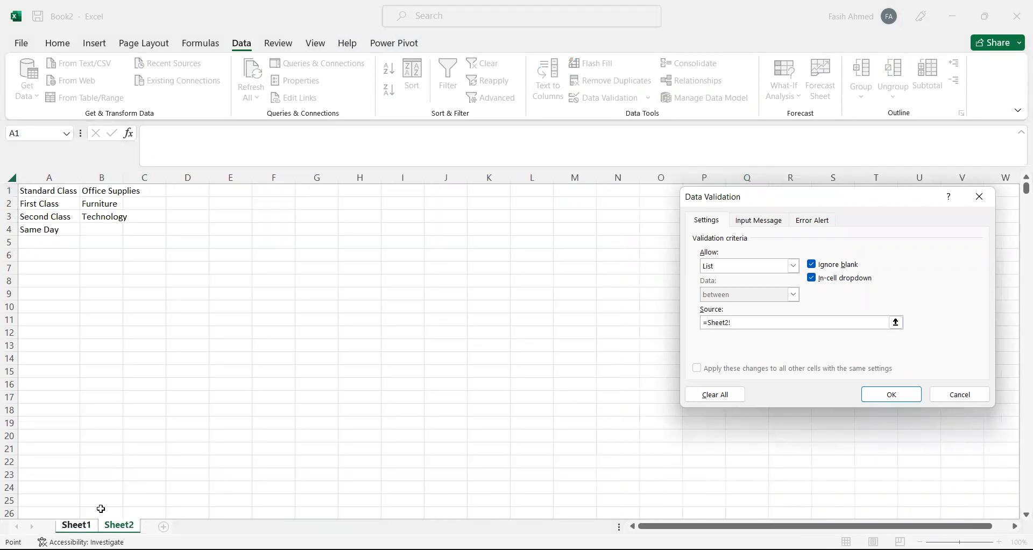
pyautogui.click(99, 190)
pyautogui.write('#')
pyautogui.press('Return')
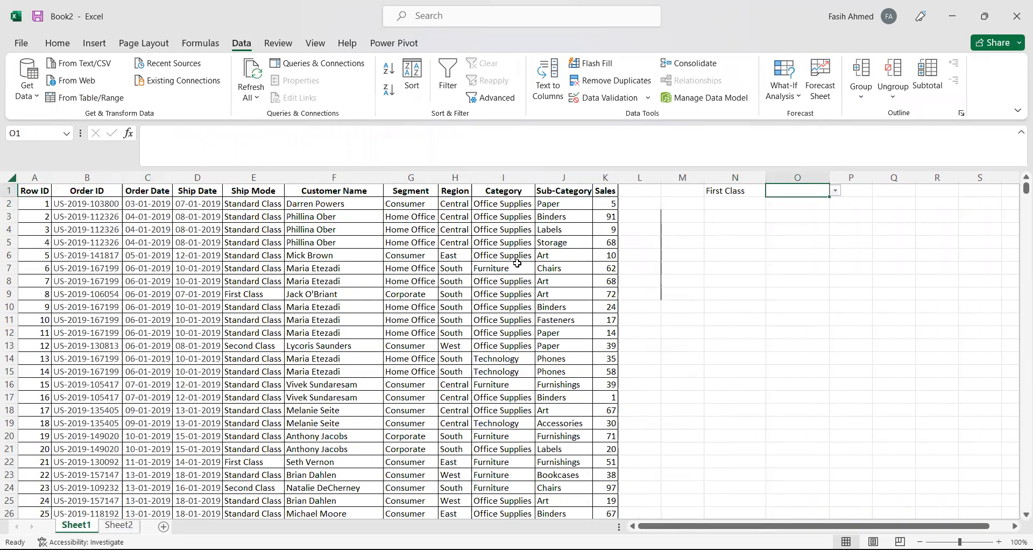
# Step: Choose Furniture from the Category dropdown in O1
pyautogui.press('Right')
pyautogui.press('Left')
pyautogui.hotkey('alt', 'Down')
pyautogui.press('Down')
pyautogui.press('Return')
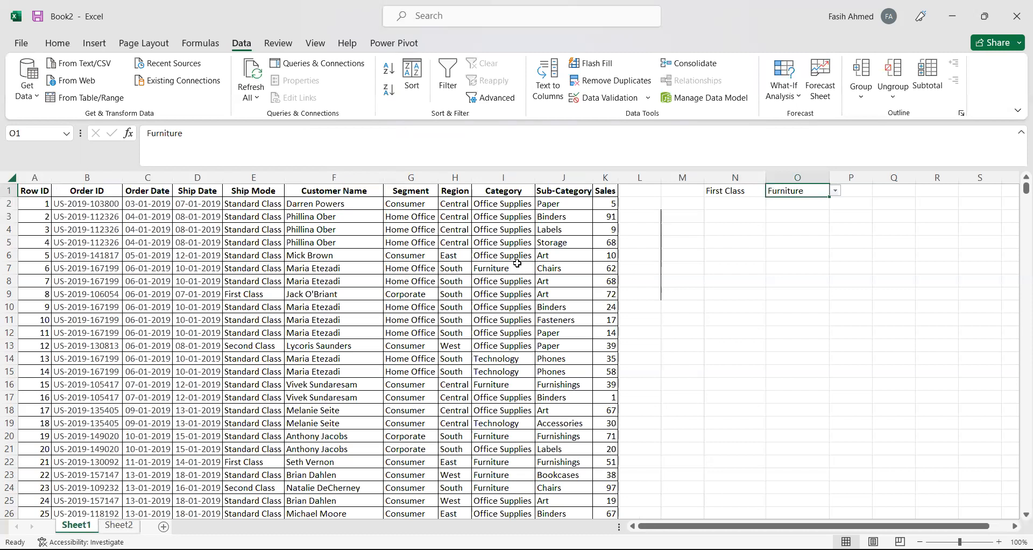
# Step: Change the Ship Mode selection in N1 to Same Day
pyautogui.press('Left')
pyautogui.hotkey('alt', 'Down')
pyautogui.press('Down')
pyautogui.press('Down')
pyautogui.press('Return')
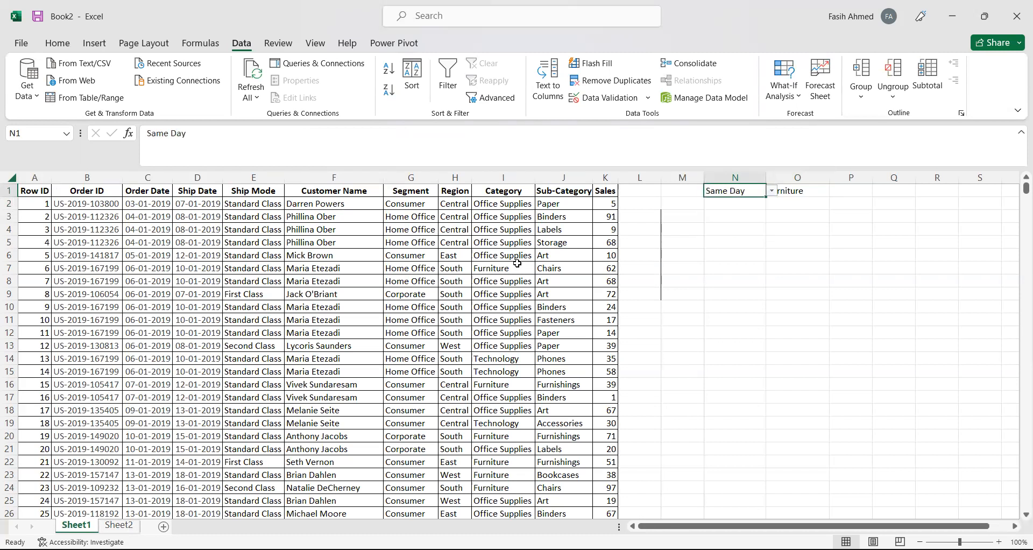
# Step: Examine the Category options that the O1 dropdown offers for Same Day, without changing the selection
pyautogui.press('Right')
pyautogui.hotkey('alt', 'Down')
pyautogui.press('Down')
pyautogui.press('Down')
pyautogui.press('Up')
pyautogui.press('Up')
pyautogui.press('Down')
pyautogui.press('Down')
pyautogui.press('Escape')
# Step: Review the Ship Mode and Category selections in N1:O1 as the two criteria for highlighting rows
pyautogui.press('Left')
pyautogui.press('Down')
pyautogui.press('Down')
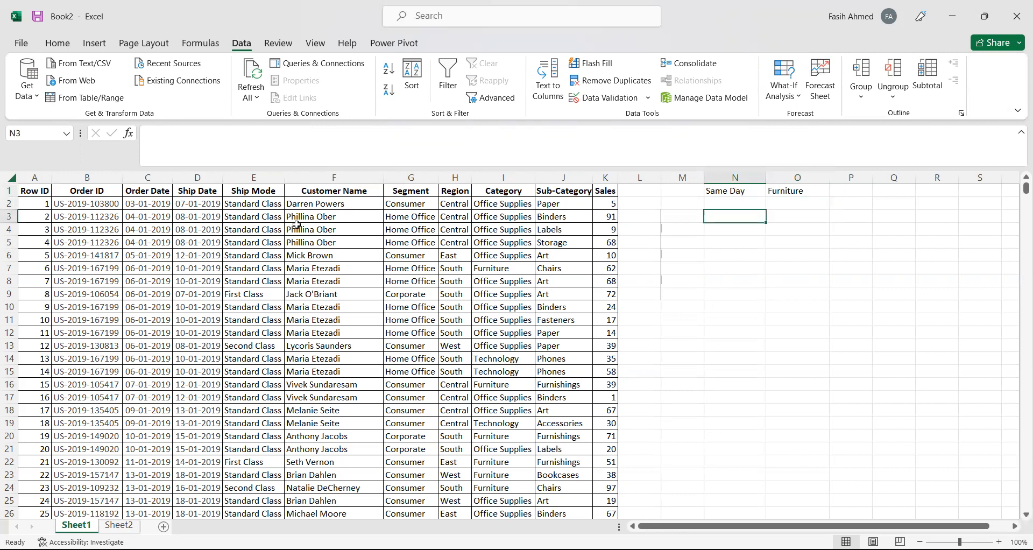
pyautogui.press('Up')
pyautogui.press('Up')
pyautogui.hotkey('shift', 'Right')
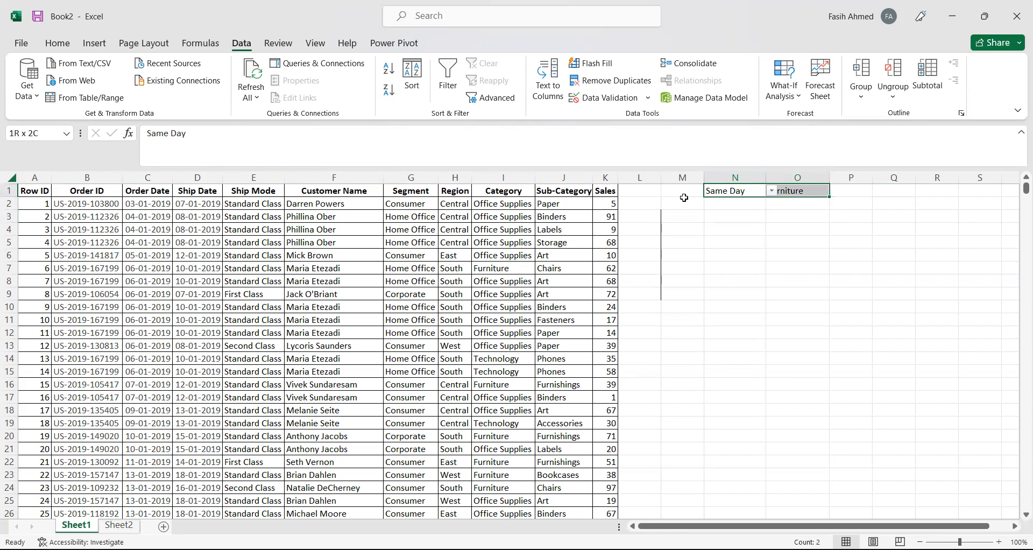
pyautogui.press('Right')
pyautogui.press('Down')
pyautogui.press('Down')
pyautogui.press('Down')
pyautogui.press('Down')
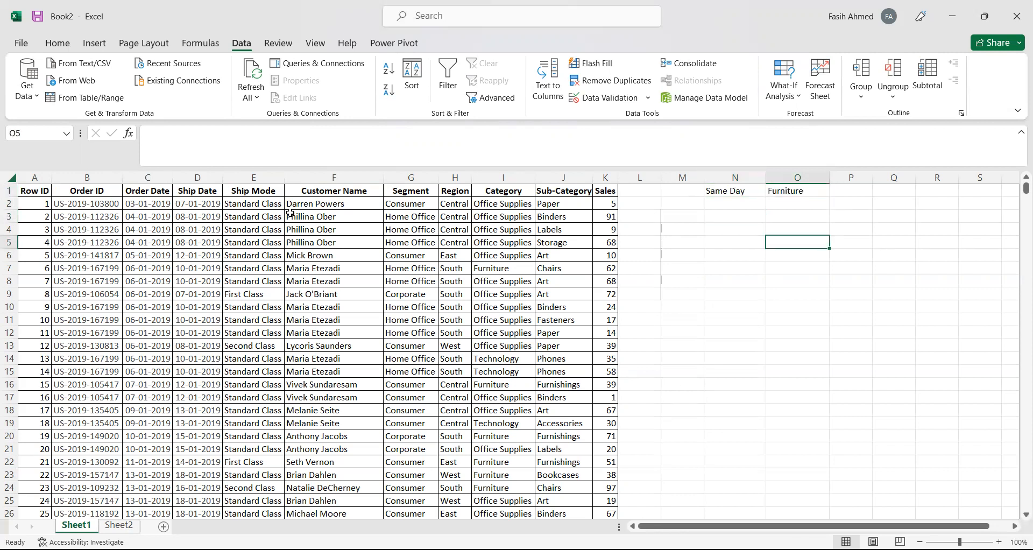
# Step: Start a formula-based conditional formatting rule for the whole data table A1:K10195, keeping N1 and O1 accessible
pyautogui.click(30, 192)
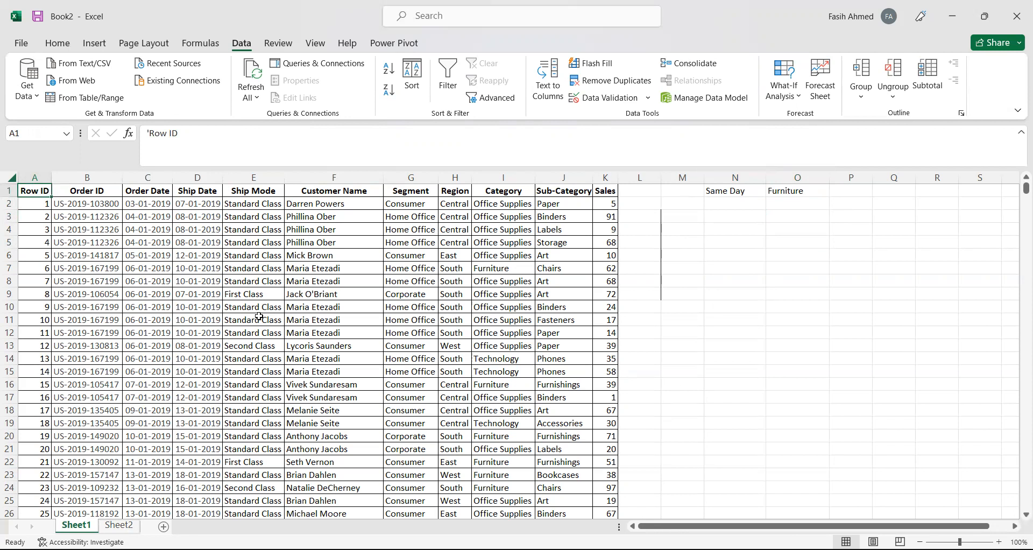
pyautogui.hotkey('ctrl', 'shift', 'Right')
pyautogui.hotkey('ctrl', 'shift', 'Down')
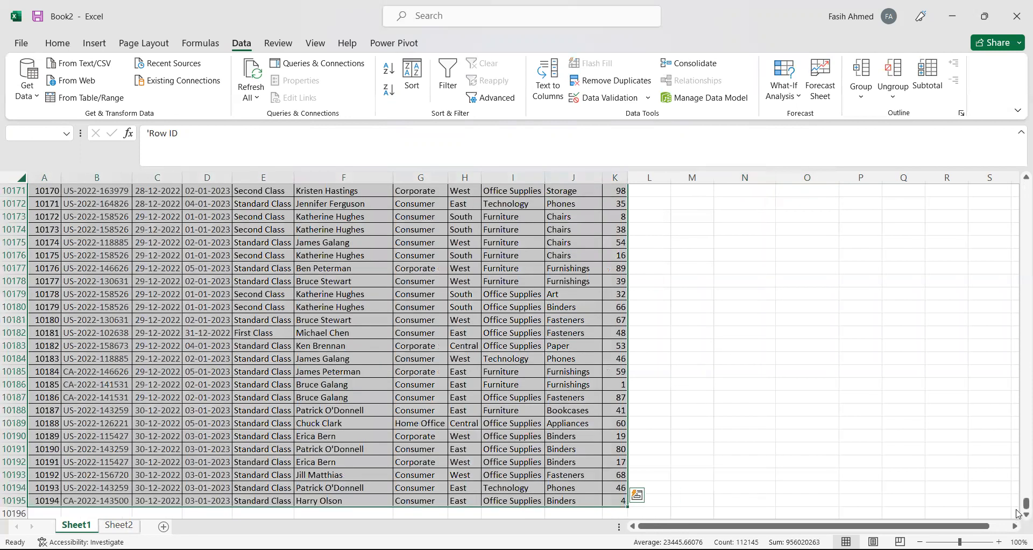
pyautogui.moveTo(1018, 508); pyautogui.dragTo(1019, 318)
pyautogui.moveTo(1018, 508); pyautogui.dragTo(1025, 188)
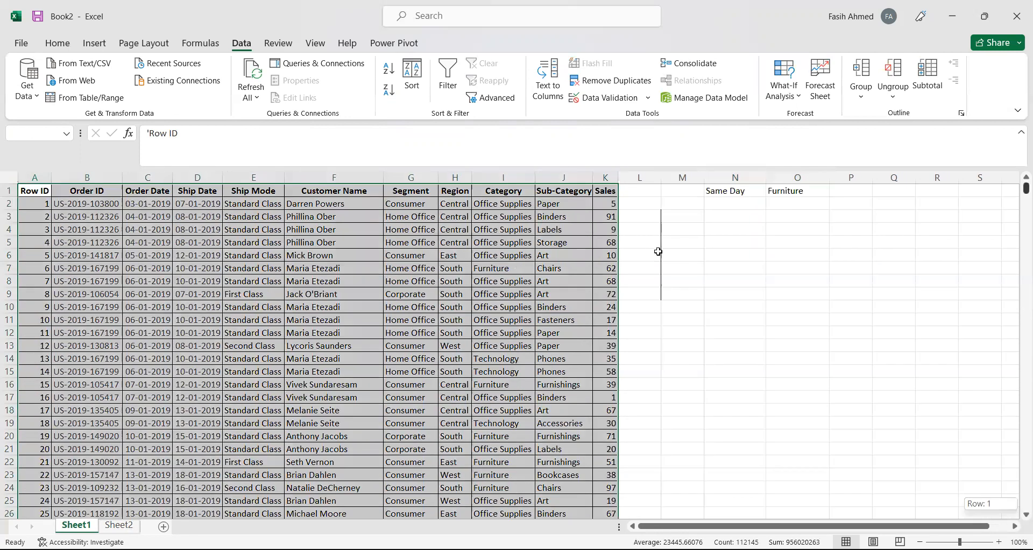
pyautogui.click(58, 45)
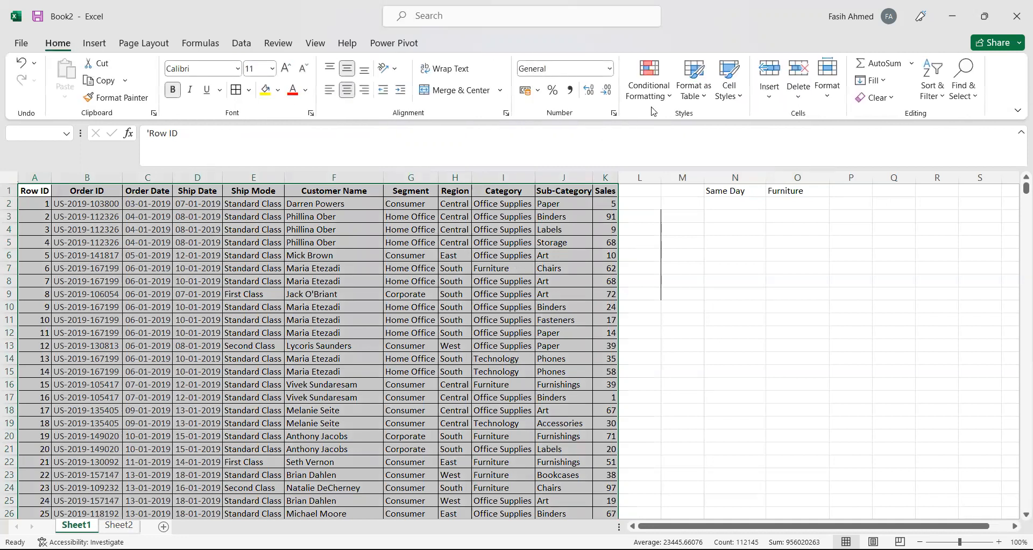
pyautogui.click(665, 94)
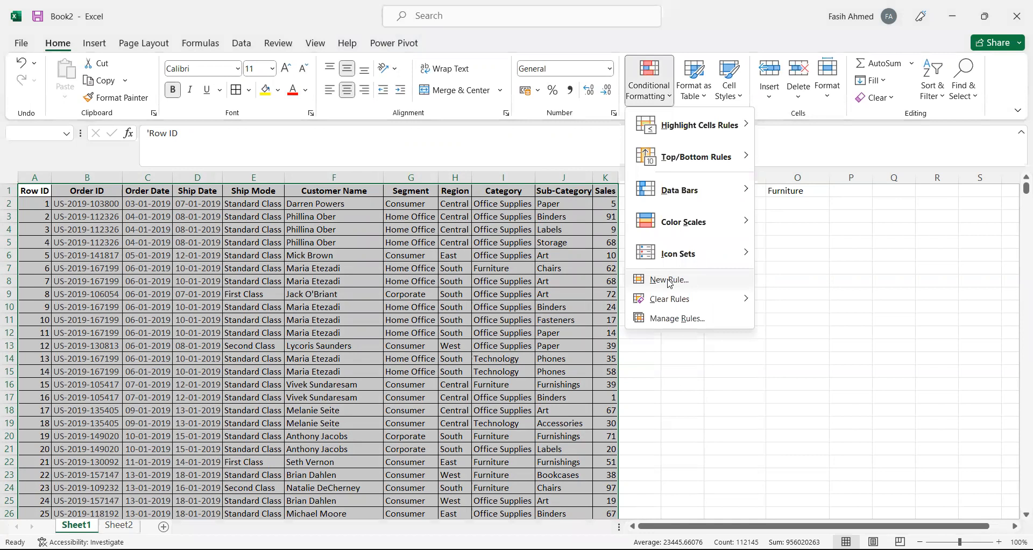
pyautogui.click(670, 281)
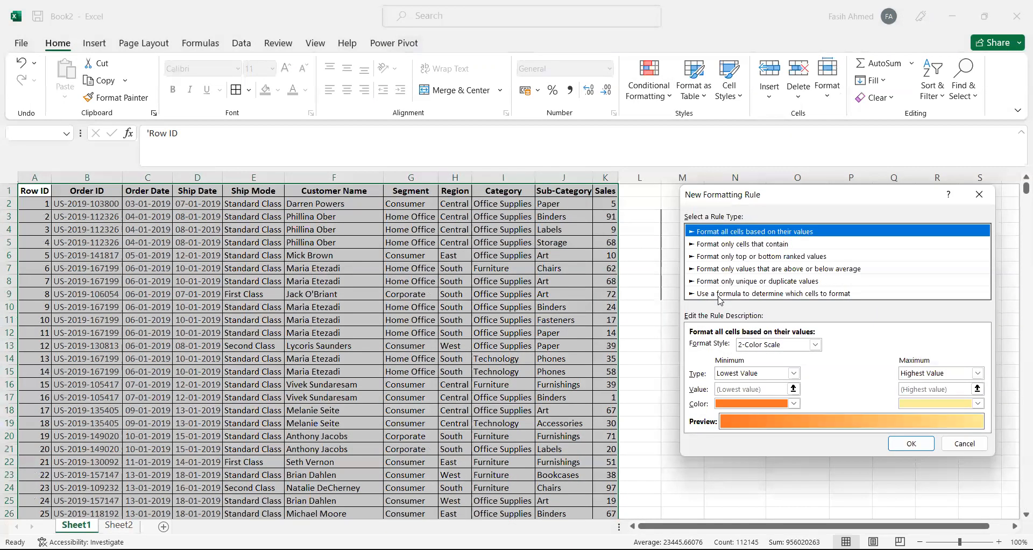
pyautogui.click(719, 294)
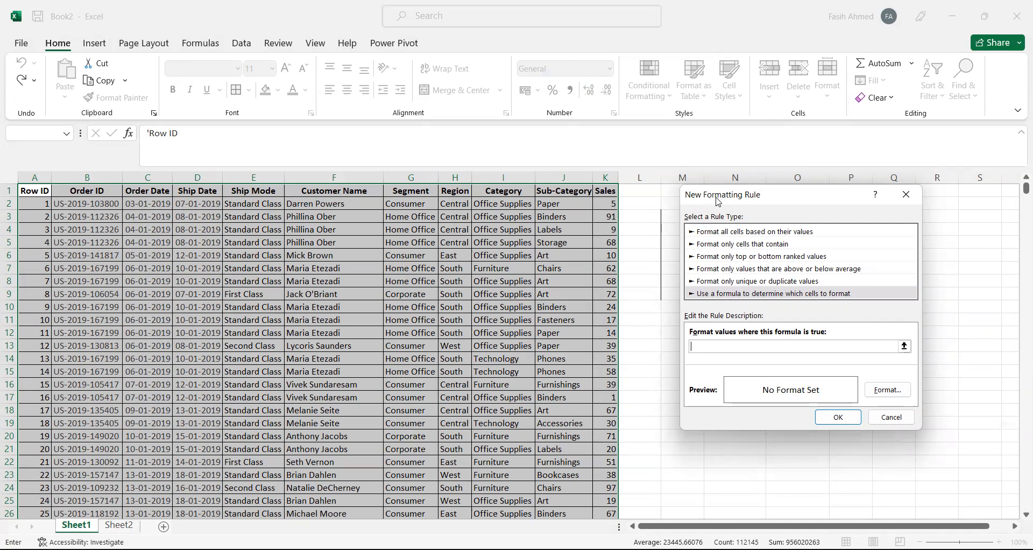
pyautogui.moveTo(718, 202); pyautogui.dragTo(712, 241)
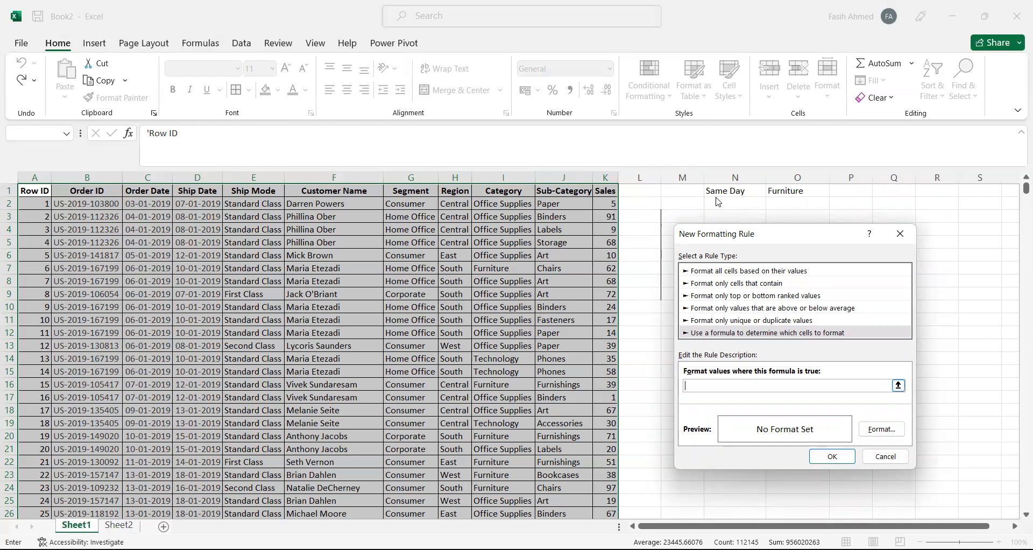
# Step: Enter the rule formula =and($E$1=$N$1,$I$1=$O$1) to match both Ship Mode and Category with the dropdown cells
pyautogui.write('=and(')
pyautogui.click(254, 191)
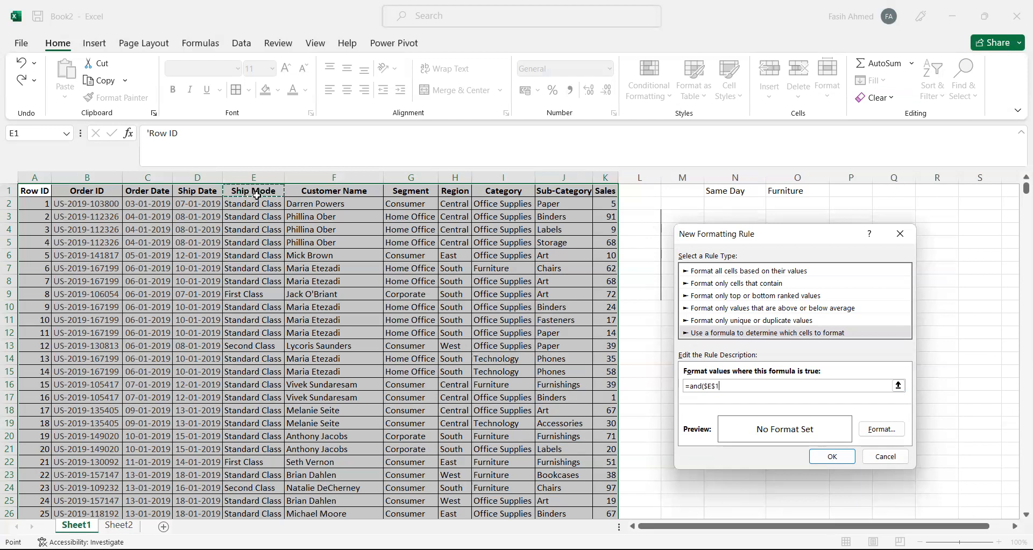
pyautogui.click(717, 386)
pyautogui.write('=')
pyautogui.click(721, 191)
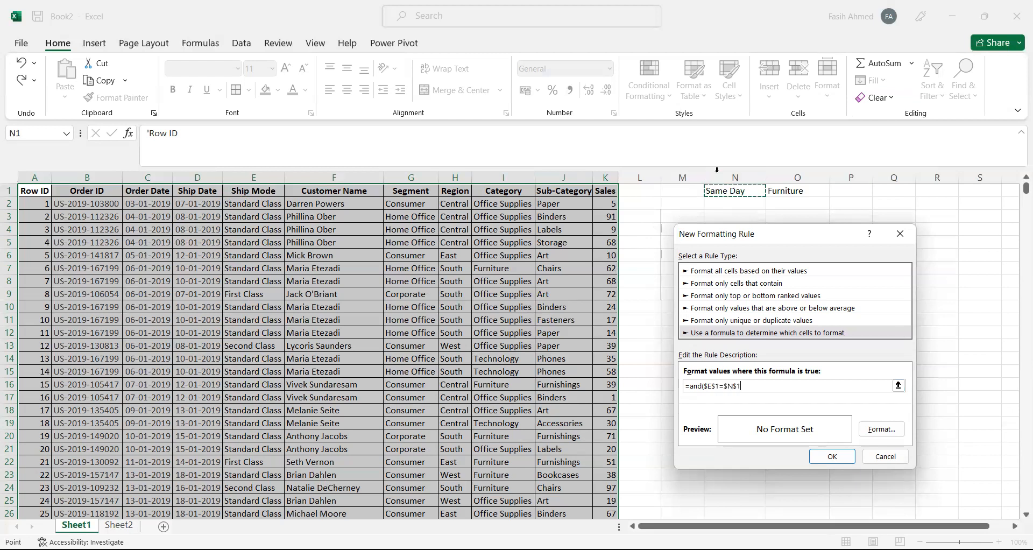
pyautogui.write(',')
pyautogui.click(498, 191)
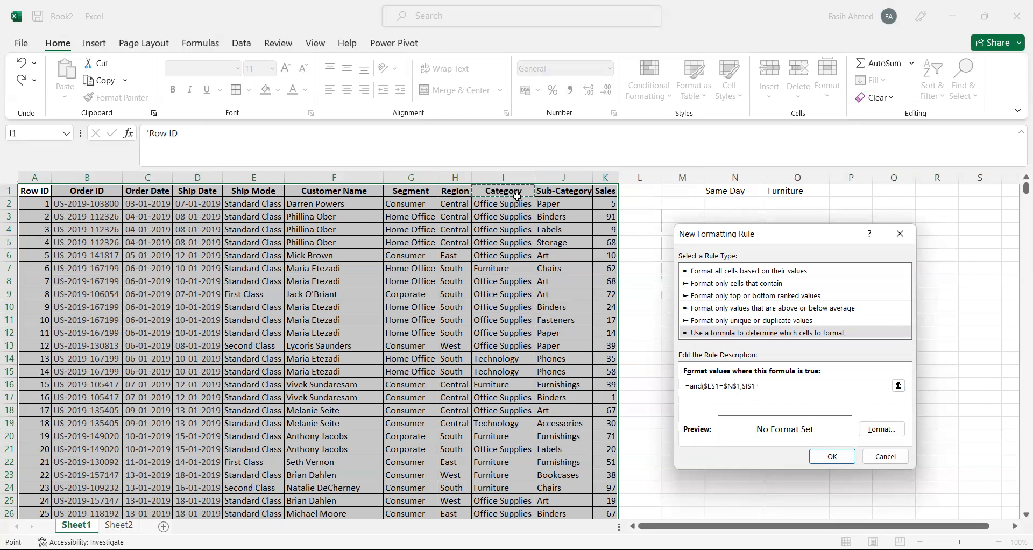
pyautogui.write('=')
pyautogui.click(797, 191)
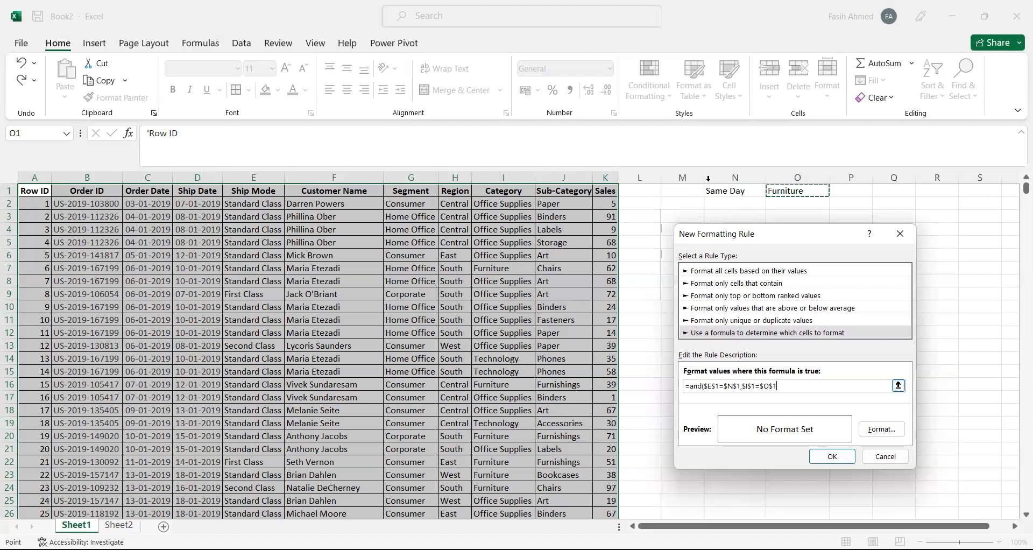
pyautogui.write(')')
# Step: Make the Ship Mode and Category row references relative, so the rule formula reads =and($E1=$N$1,$I1=$O$1)
pyautogui.click(716, 386)
pyautogui.press('BackSpace')
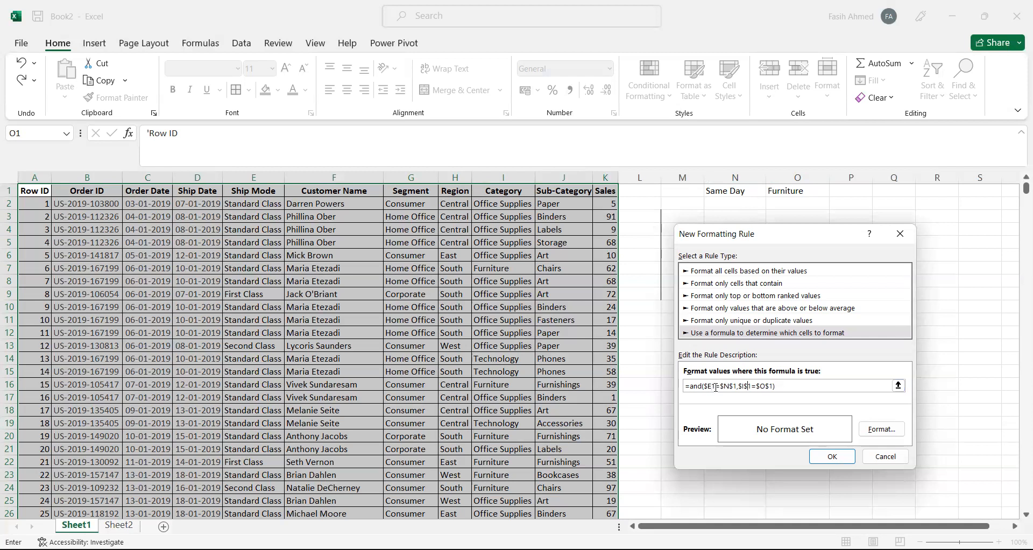
pyautogui.press('BackSpace')
# Step: Give the rule a yellow fill and apply it to the data table
pyautogui.press('Tab')
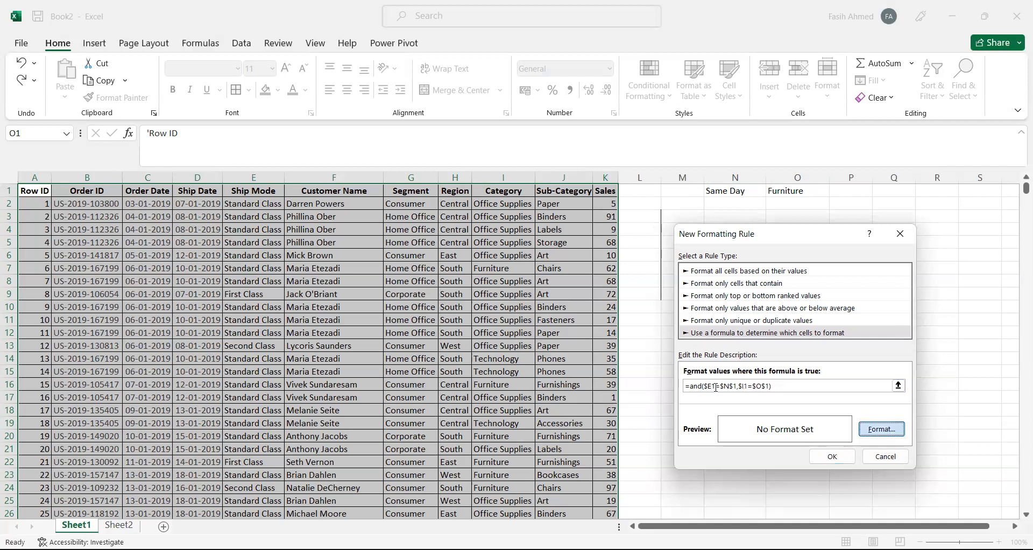
pyautogui.press('Return')
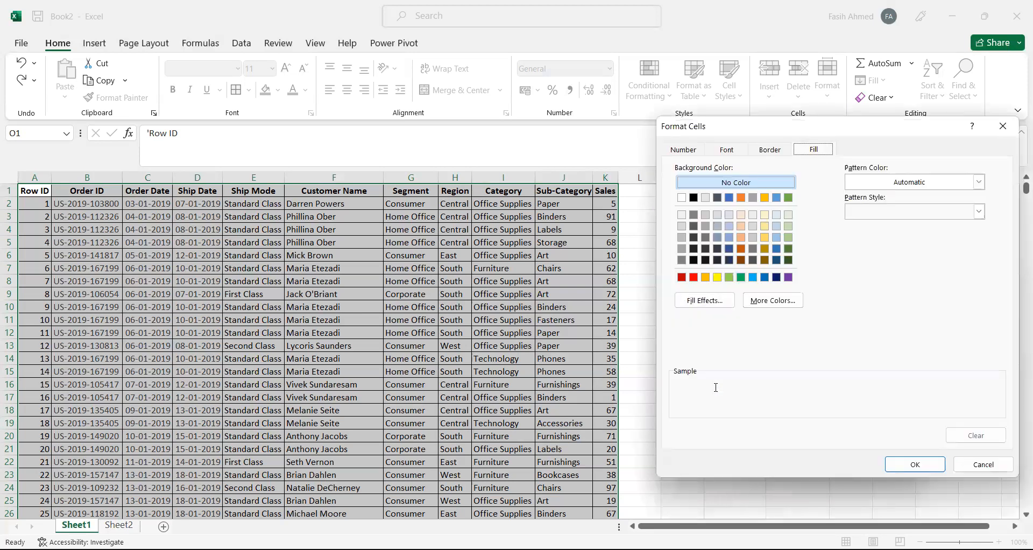
pyautogui.click(717, 278)
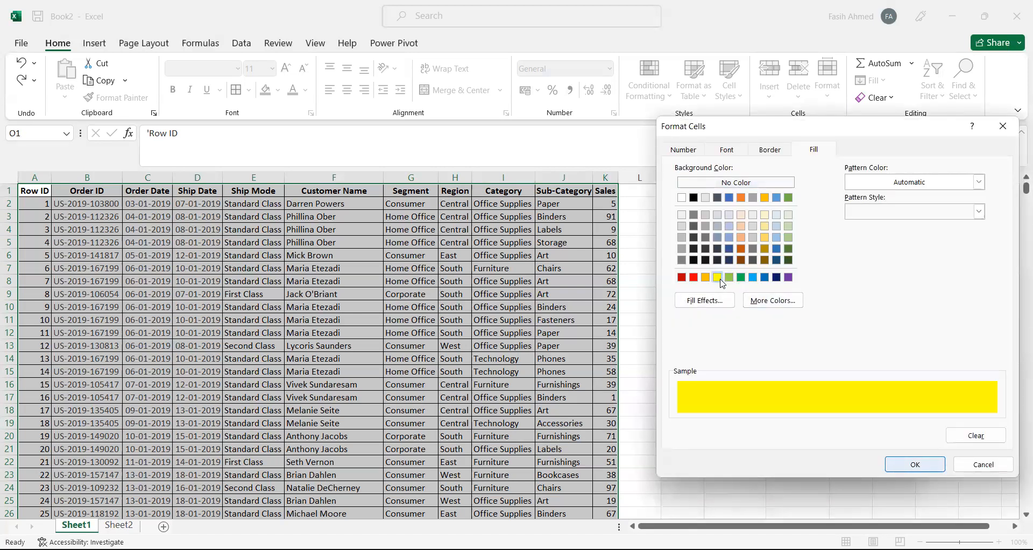
pyautogui.press('Return')
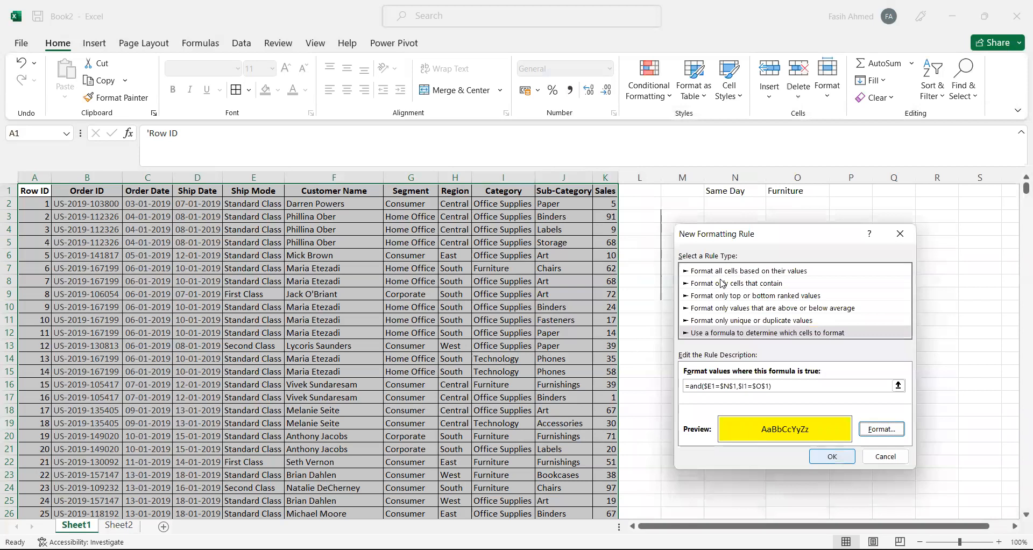
pyautogui.press('Return')
pyautogui.click(655, 317)
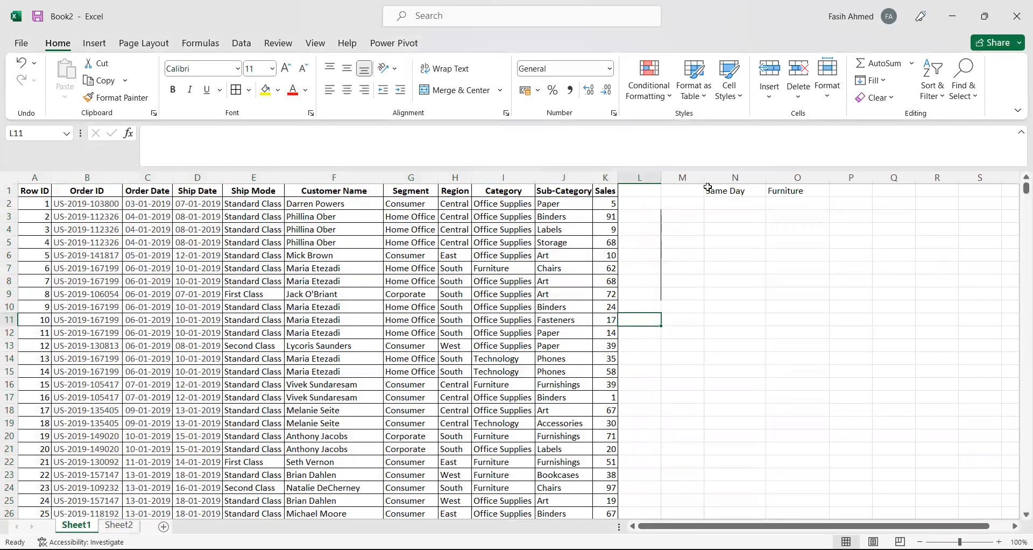
# Step: Choose Standard Class as the Ship Mode in N1 and check row 7's ship mode and category against the selections
pyautogui.click(708, 187)
pyautogui.hotkey('alt', 'Down')
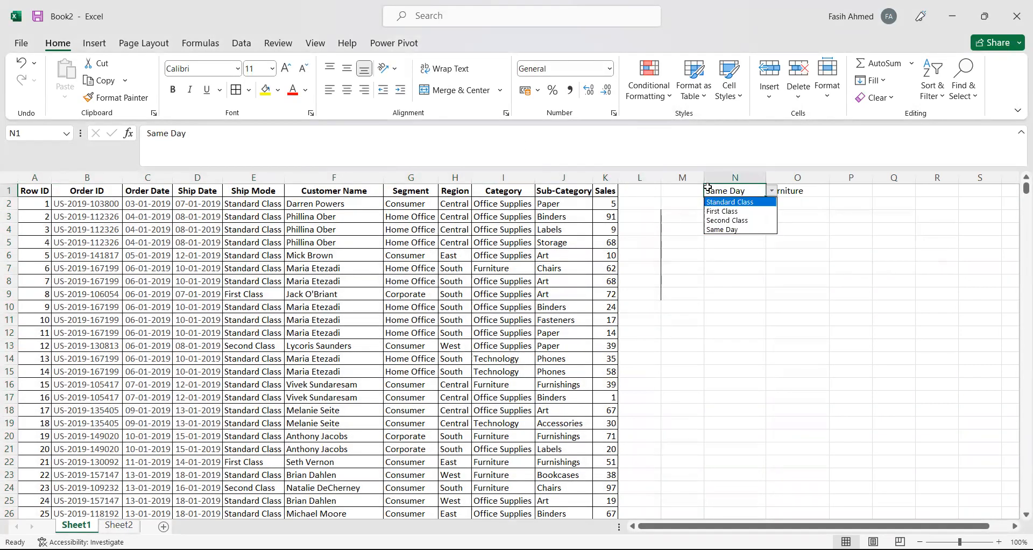
pyautogui.press('Return')
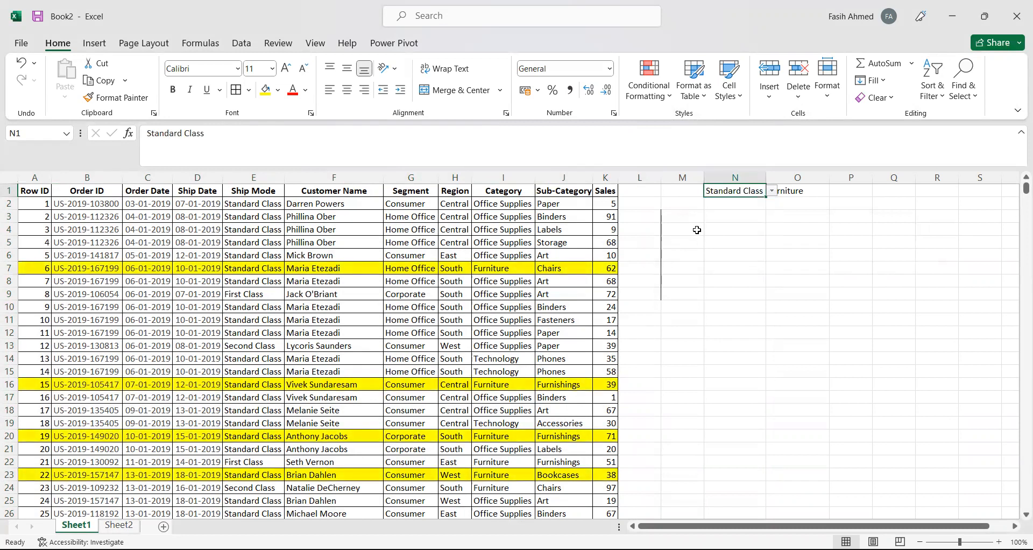
pyautogui.press('Right')
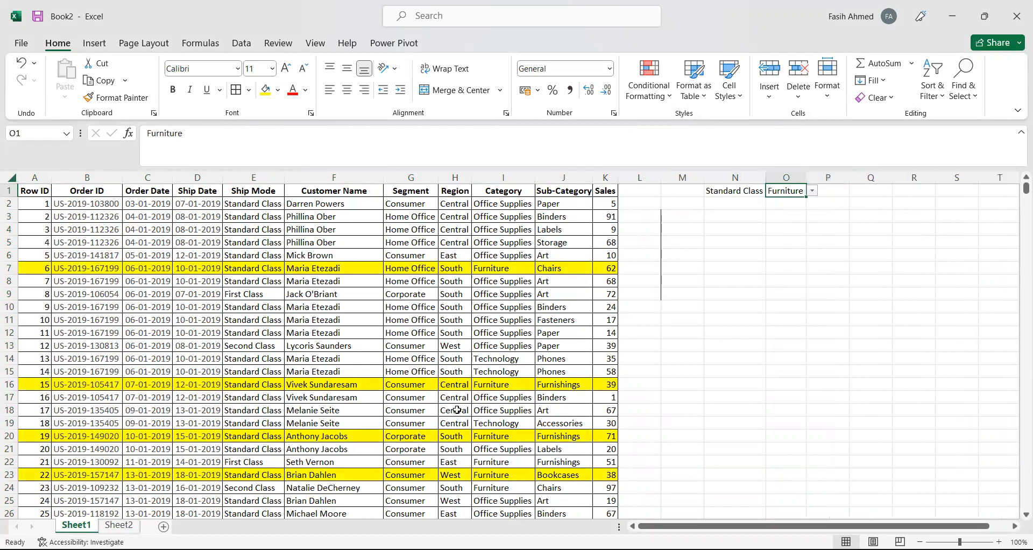
pyautogui.click(251, 269)
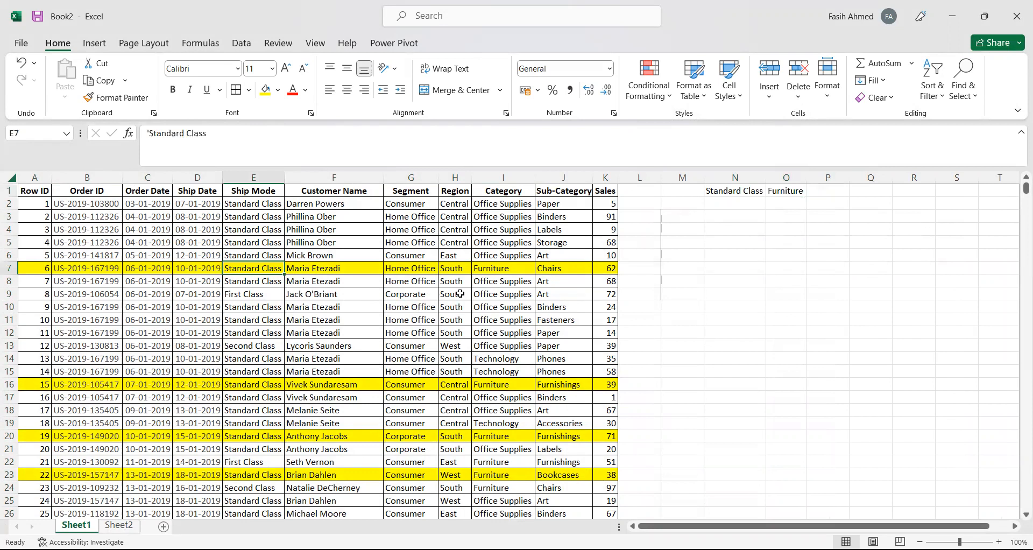
pyautogui.click(502, 270)
# Step: Choose Office Supplies as the Category in O1 and check the categories in I2:I6
pyautogui.click(785, 191)
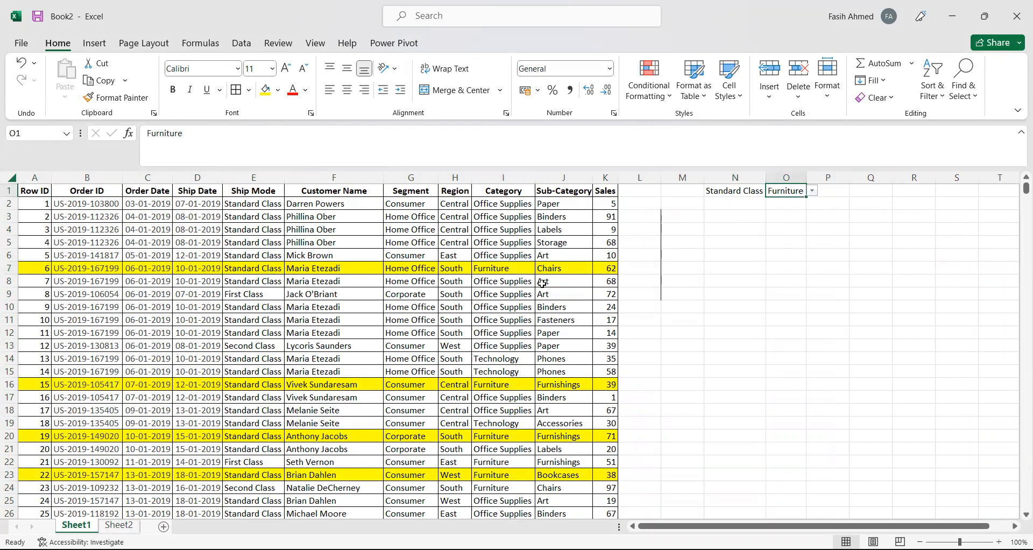
pyautogui.hotkey('alt', 'Down')
pyautogui.press('Down')
pyautogui.press('Return')
pyautogui.moveTo(506, 209); pyautogui.dragTo(514, 256)
# Step: Set the Category in O1 to Technology and check the categories of rows 14 and 15
pyautogui.click(786, 191)
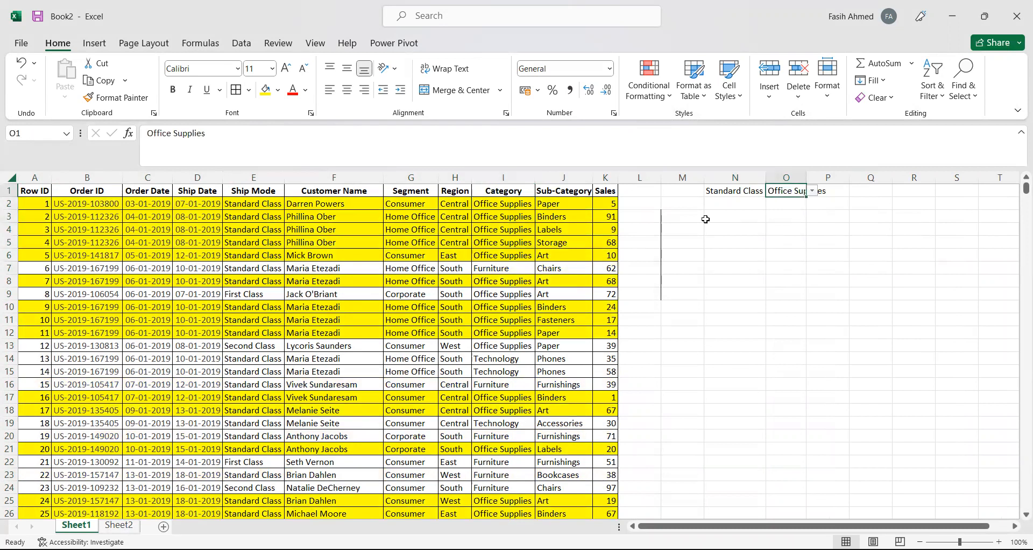
pyautogui.hotkey('alt', 'Down')
pyautogui.press('Down')
pyautogui.press('Down')
pyautogui.press('Return')
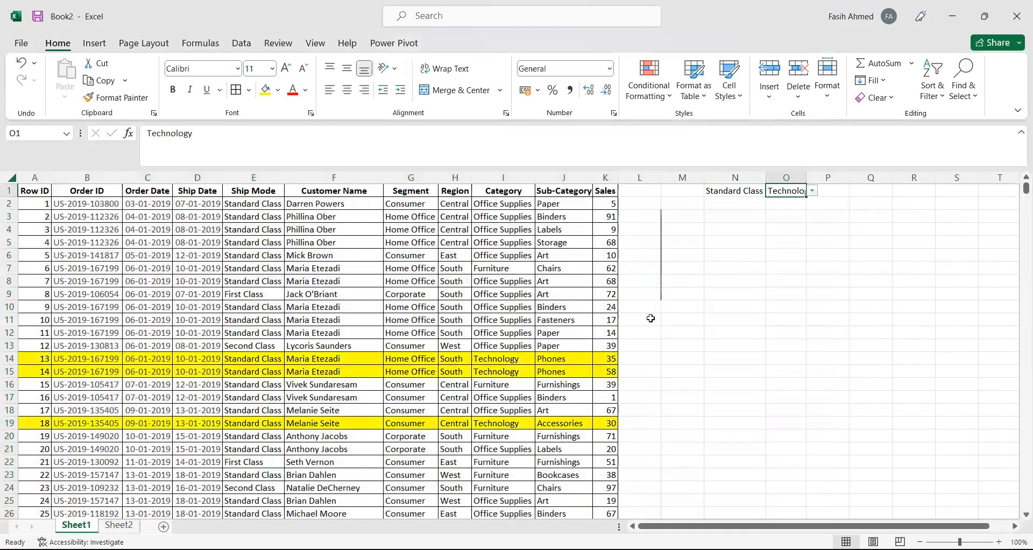
pyautogui.moveTo(512, 359); pyautogui.dragTo(521, 372)
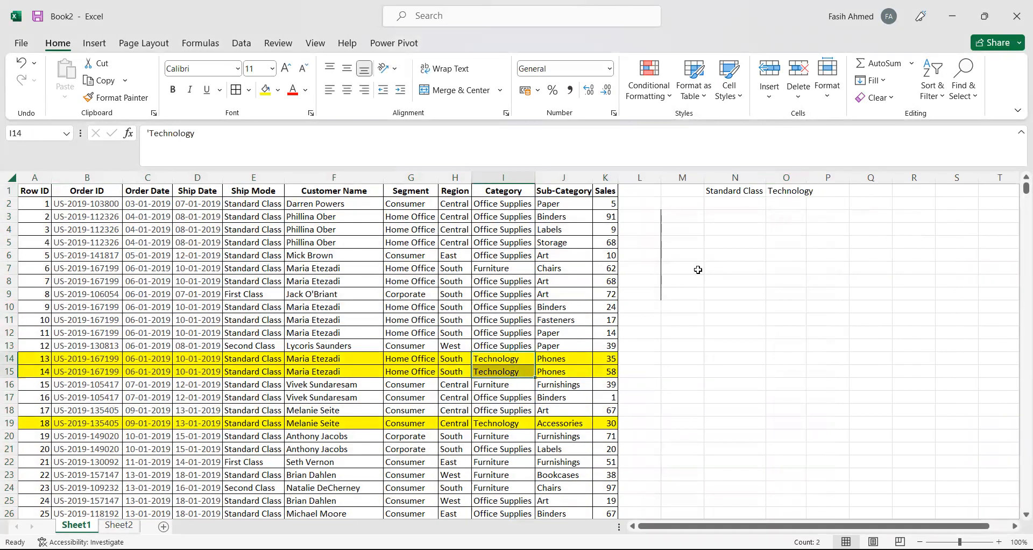
# Step: Set the Ship Mode in N1 to Second Class and autofit column O to its contents
pyautogui.click(722, 192)
pyautogui.hotkey('alt', 'Down')
pyautogui.press('Down')
pyautogui.press('Down')
pyautogui.press('Return')
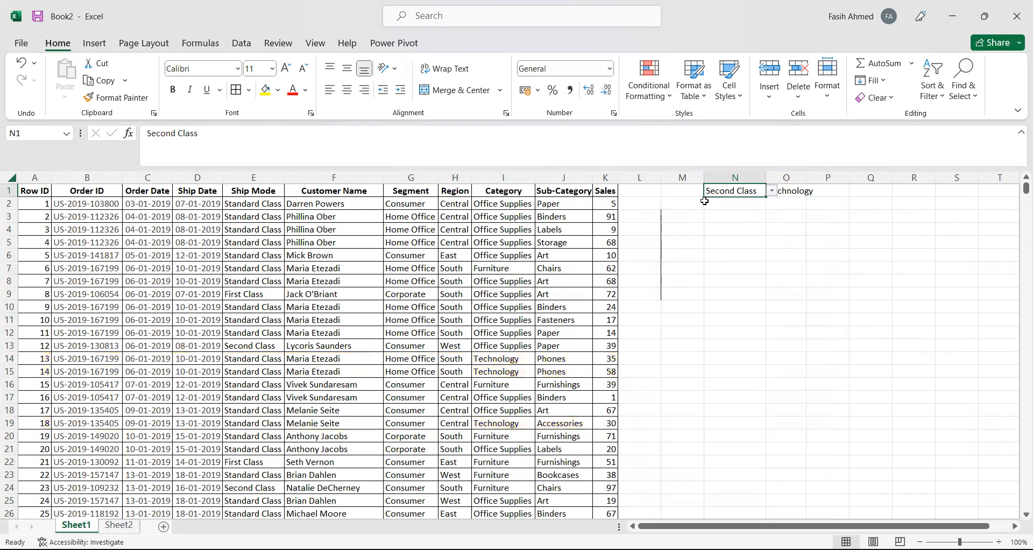
pyautogui.doubleClick(806, 178)
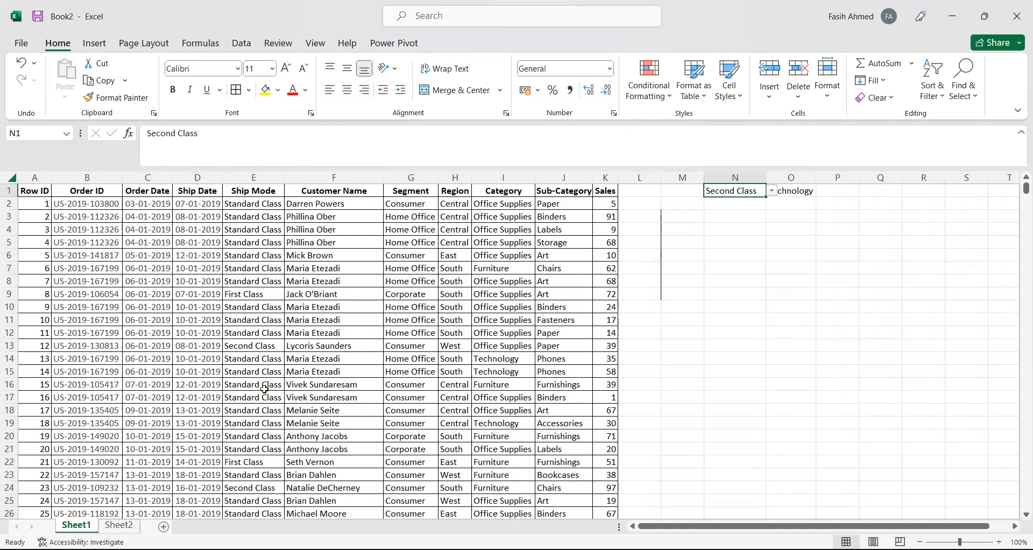
# Step: Check the ship mode and category of row 33 against the Second Class and Technology selections
pyautogui.scroll(-4, 264, 388)
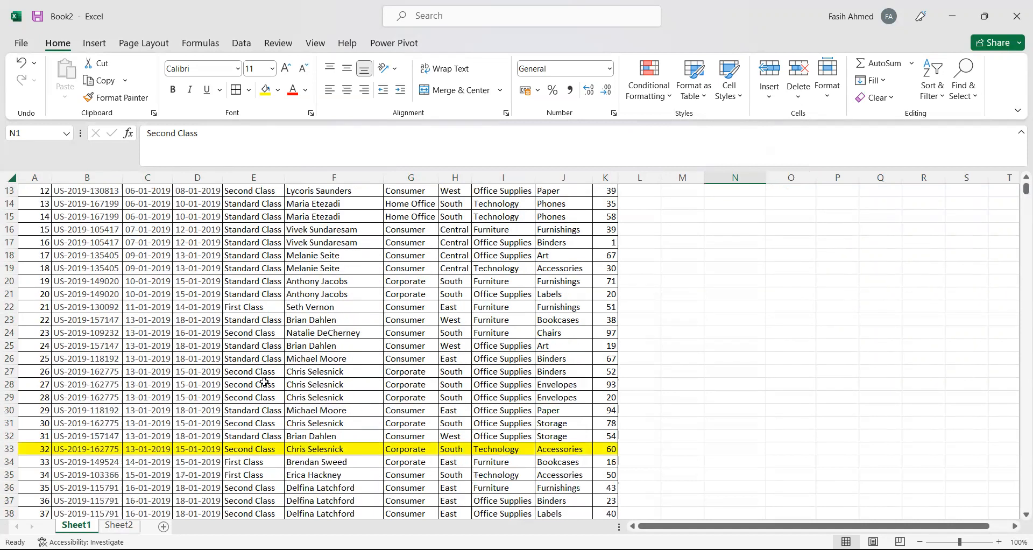
pyautogui.click(257, 450)
pyautogui.click(498, 451)
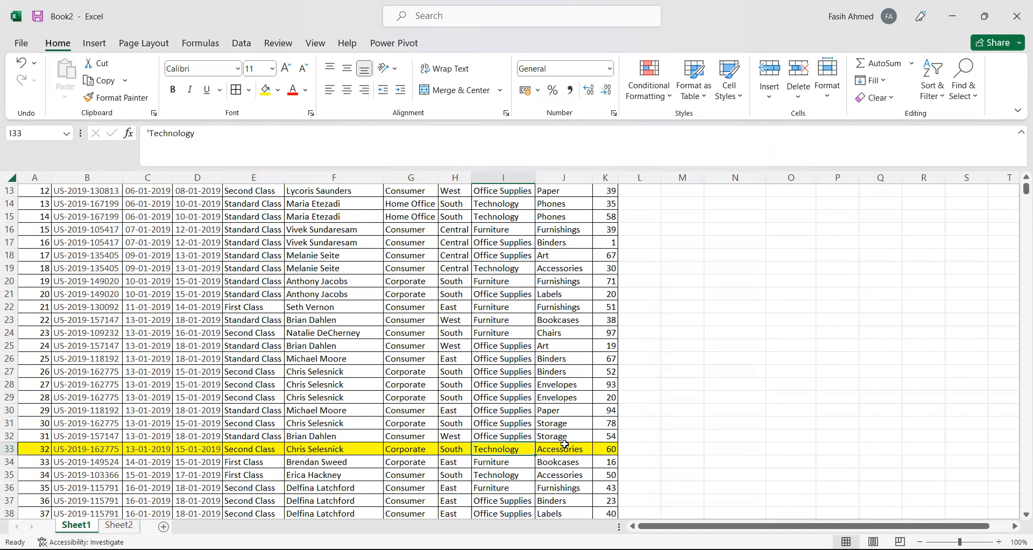
# Step: Change the Ship Mode in N1 to Same Day
pyautogui.scroll(4, 662, 391)
pyautogui.click(727, 191)
pyautogui.hotkey('alt', 'Down')
pyautogui.press('Down')
pyautogui.press('Return')
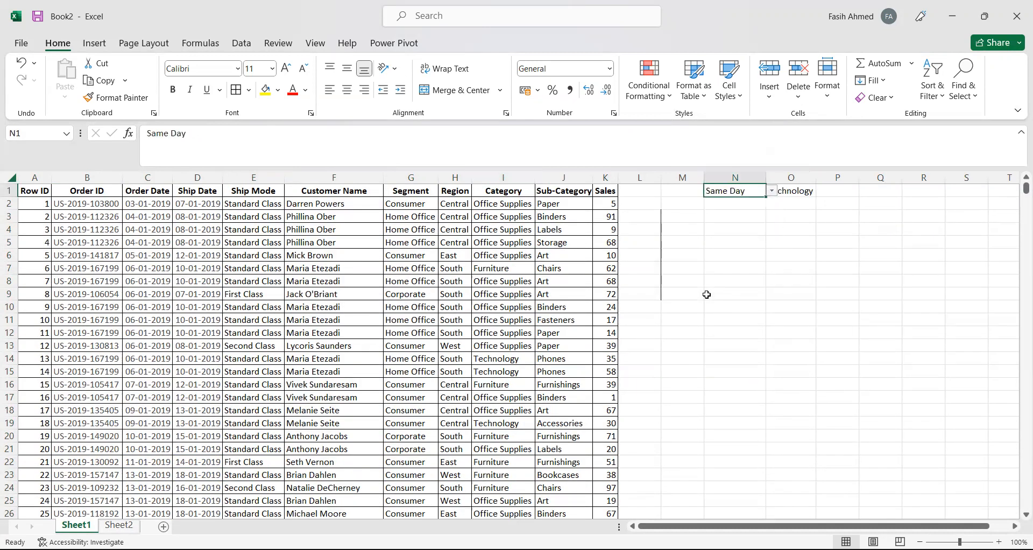
# Step: Search down the data for highlighted Same Day and Technology rows and check the ship mode and category in row 1215
pyautogui.scroll(-18, 404, 407)
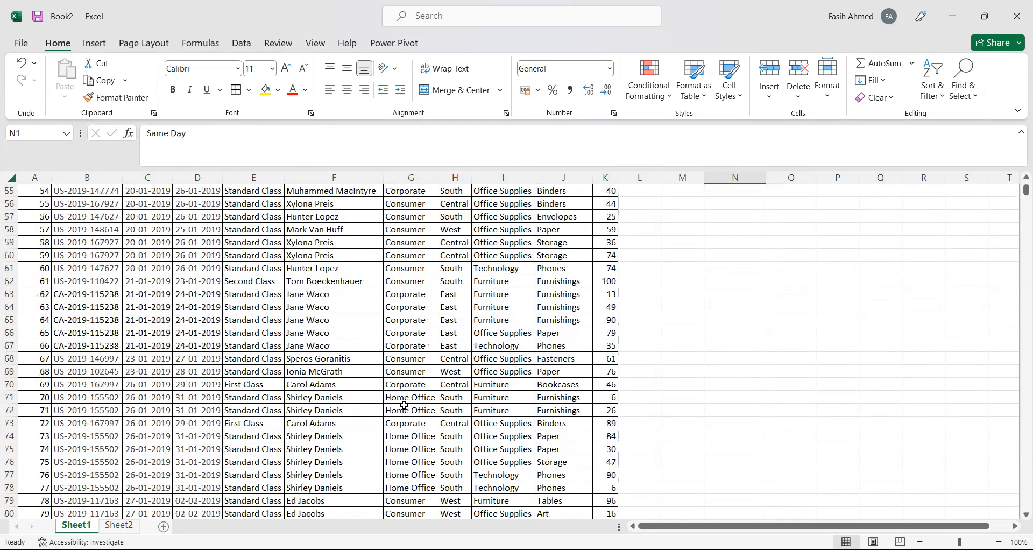
pyautogui.scroll(-11, 404, 406)
pyautogui.scroll(-17, 408, 403)
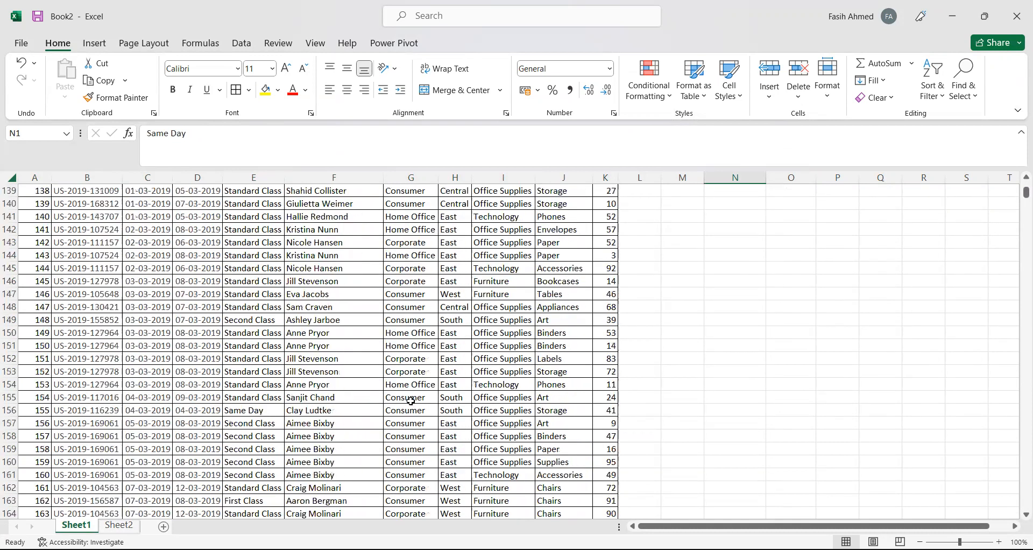
pyautogui.scroll(-11, 691, 352)
pyautogui.scroll(-1, 692, 352)
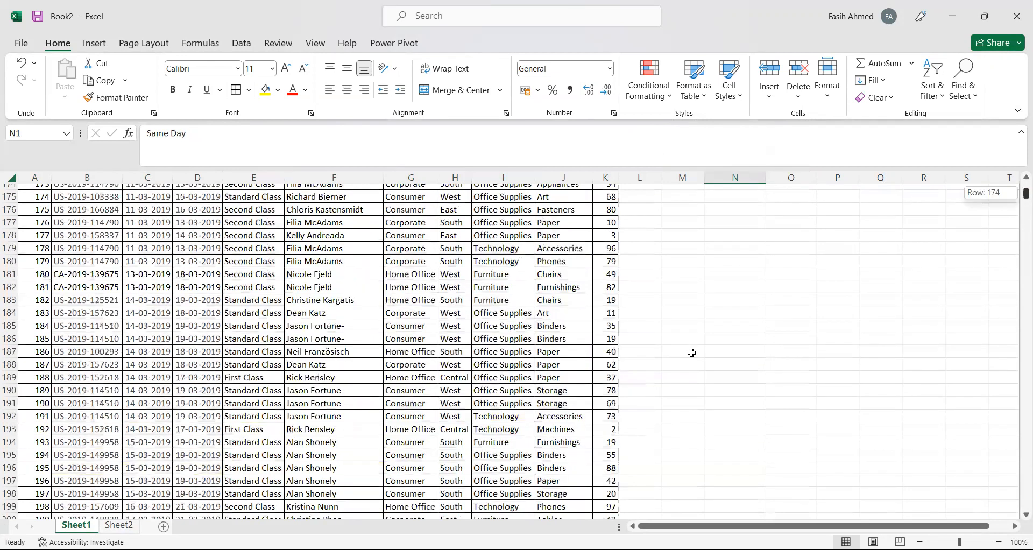
pyautogui.scroll(-20, 692, 353)
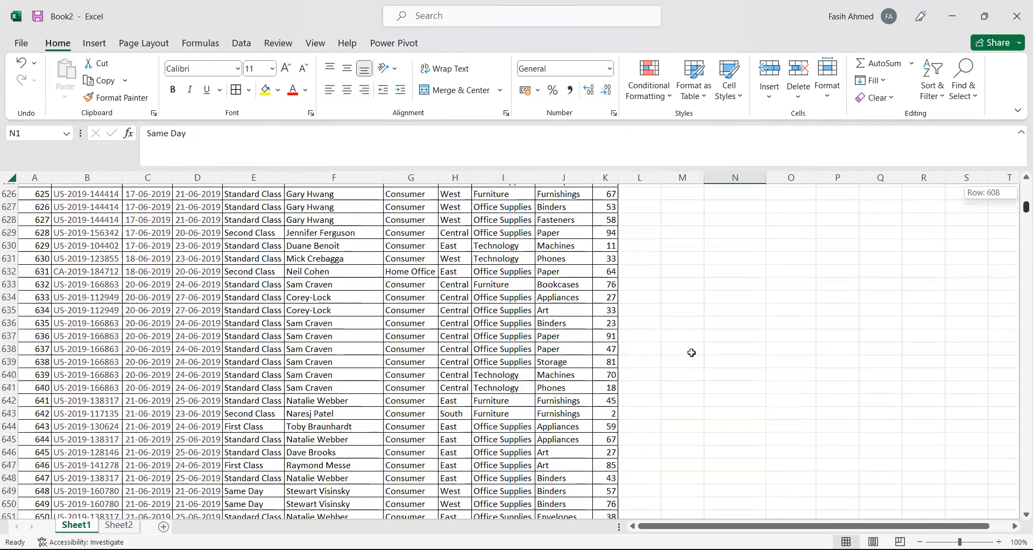
pyautogui.scroll(-20, 691, 353)
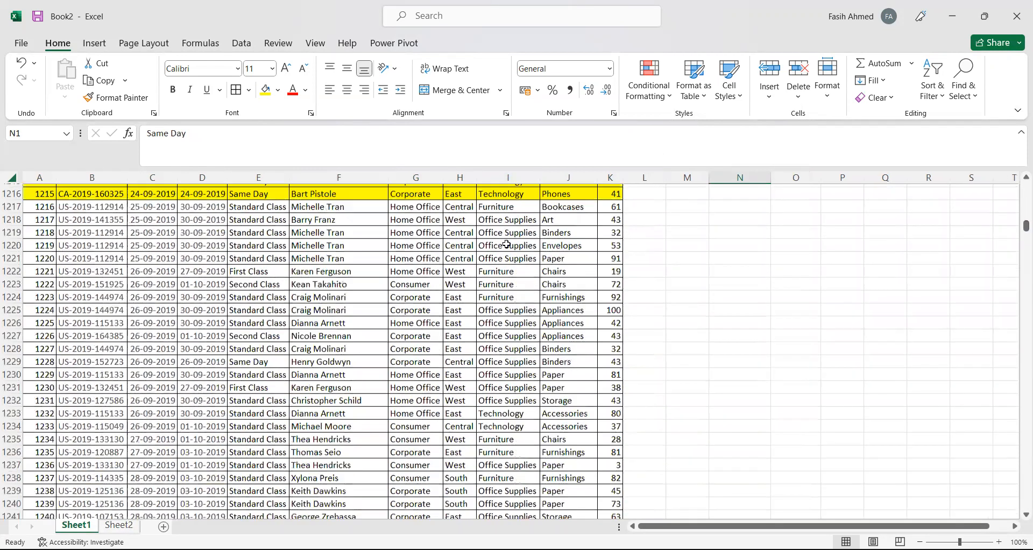
pyautogui.scroll(2, 348, 280)
pyautogui.click(258, 257)
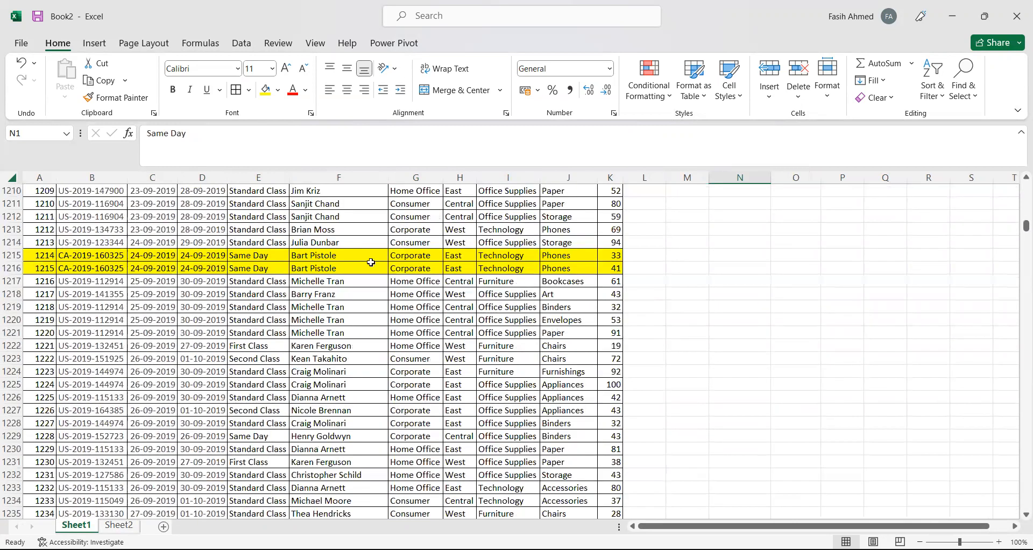
pyautogui.click(511, 254)
# Step: Return to the top of the sheet and review the Ship Mode and Category dropdown selections in N1 and O1
pyautogui.scroll(4, 702, 281)
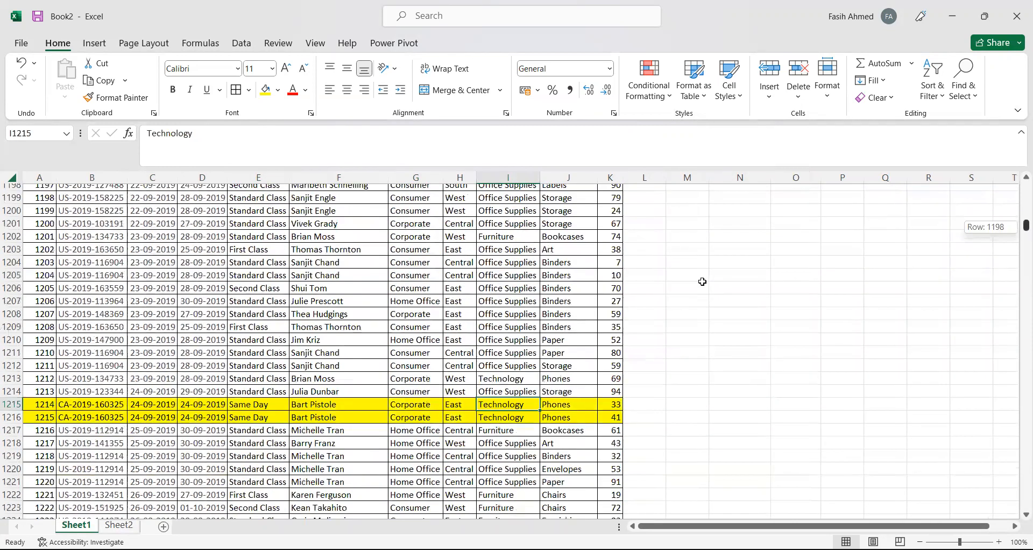
pyautogui.scroll(20, 702, 282)
pyautogui.scroll(12, 703, 281)
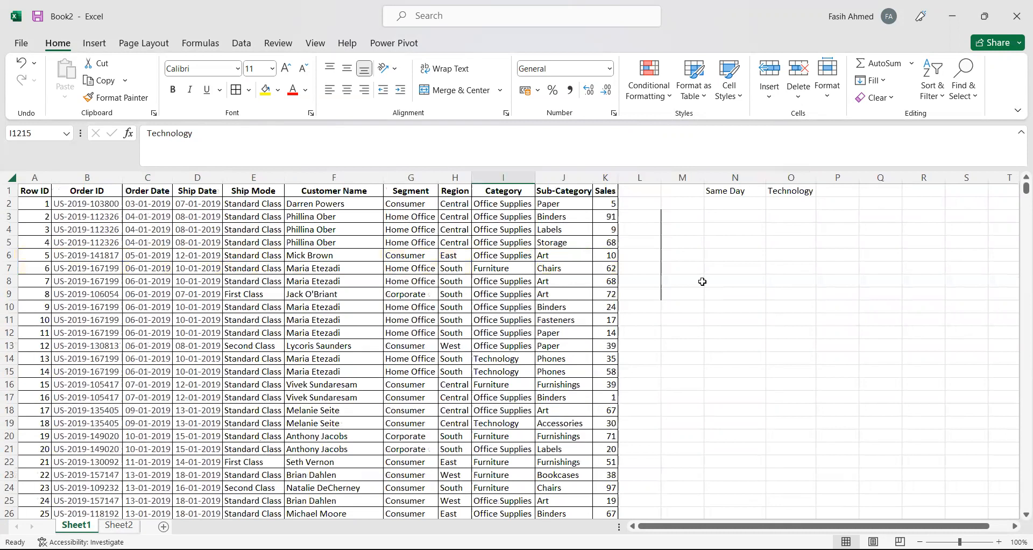
pyautogui.click(735, 191)
pyautogui.click(790, 191)
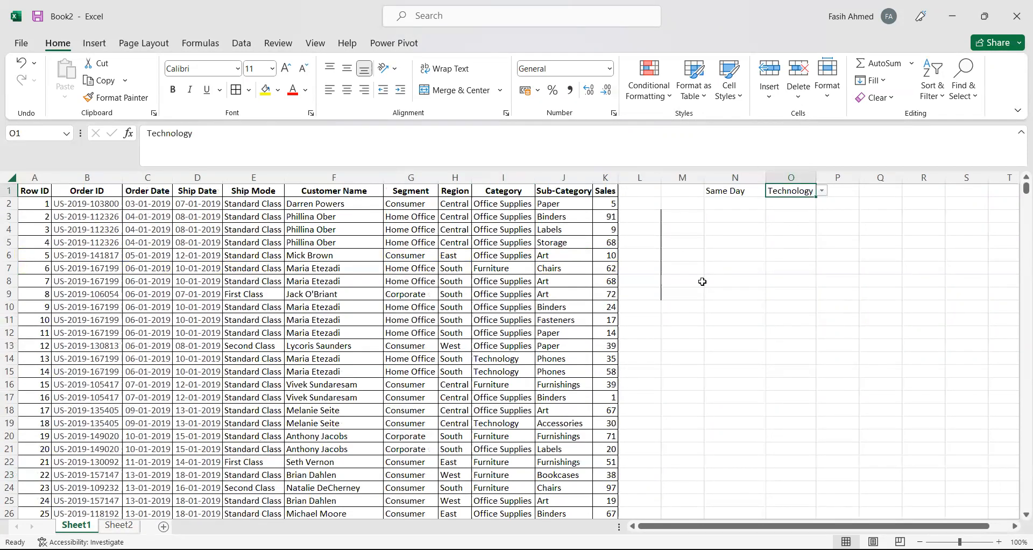
pyautogui.press('Left')
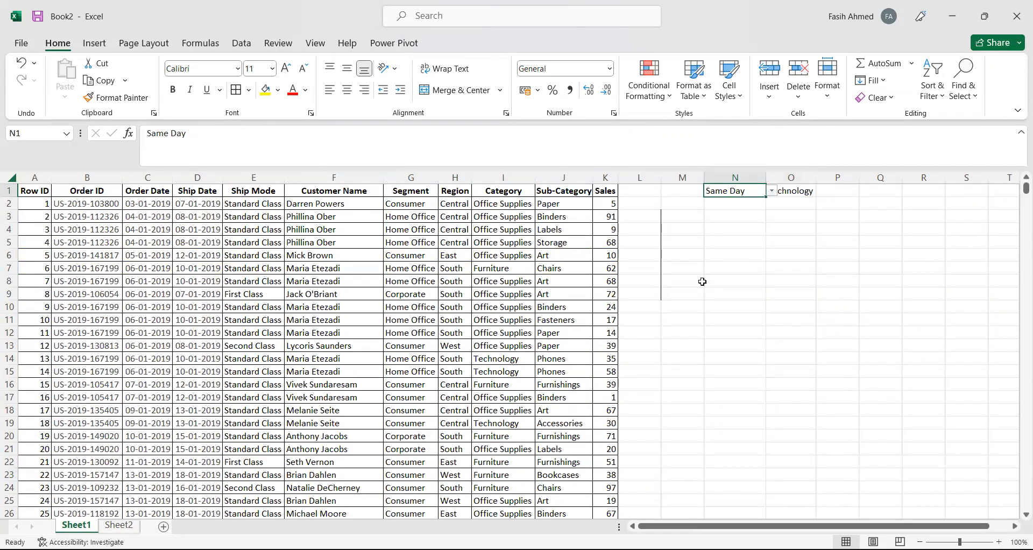
pyautogui.press('Right')
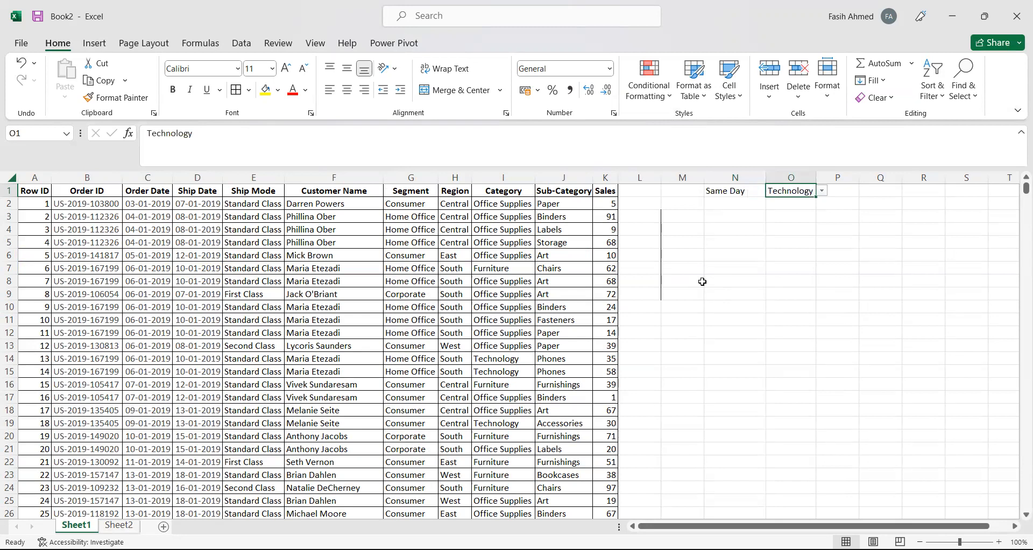
pyautogui.hotkey('alt', 'Down')
pyautogui.press('Escape')
# Step: Apply blue gradient-fill data bars to the whole Sales column K
pyautogui.click(605, 177)
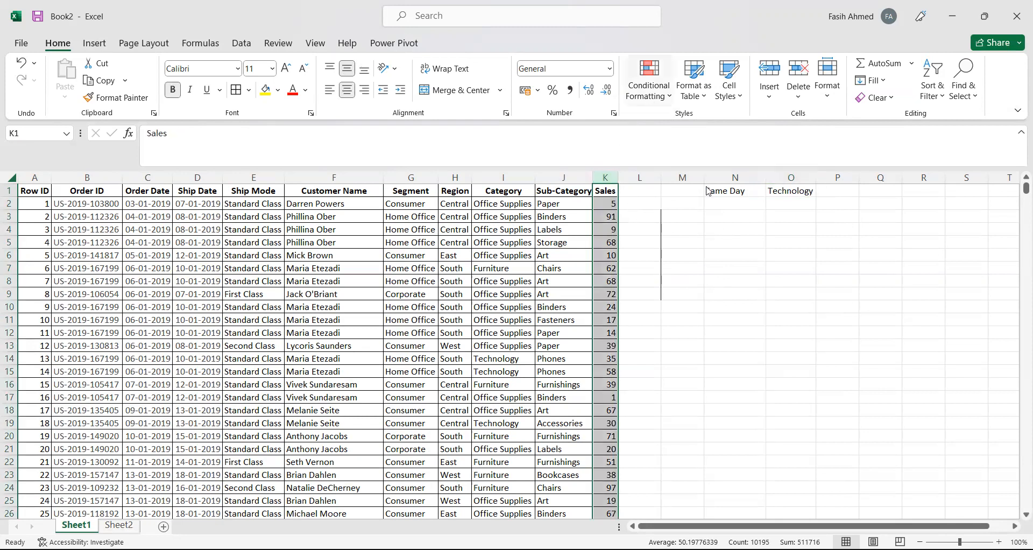
pyautogui.click(649, 81)
pyautogui.moveTo(707, 192)
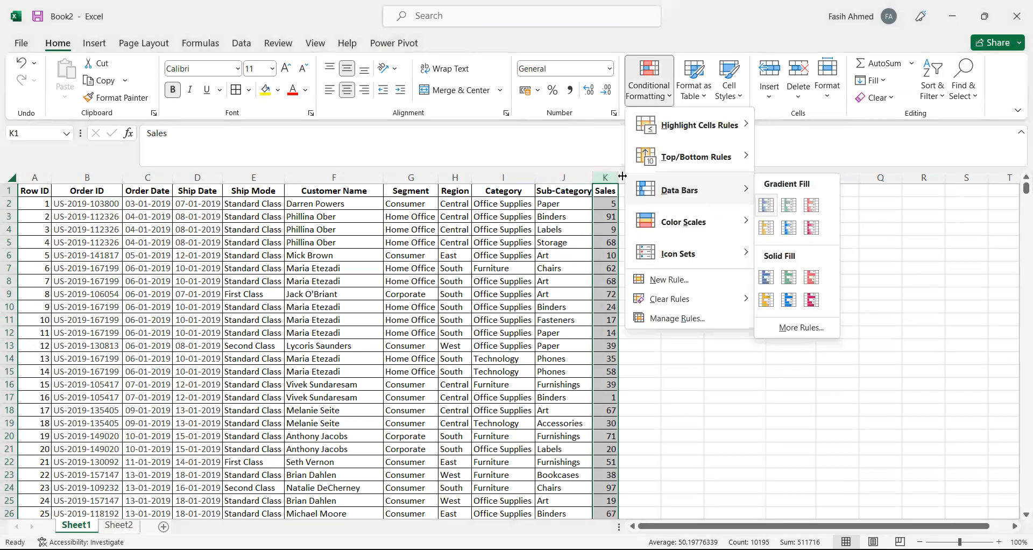
pyautogui.click(767, 205)
pyautogui.click(668, 237)
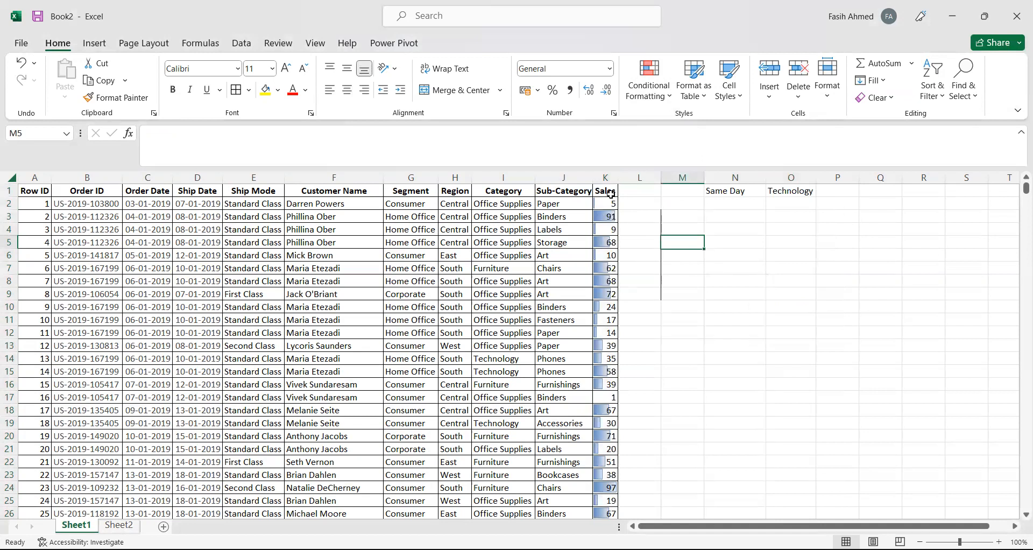
# Step: Compare the data bar lengths with the Sales values down column K, examining cells K3, K2 and K4
pyautogui.moveTo(605, 205); pyautogui.dragTo(599, 428)
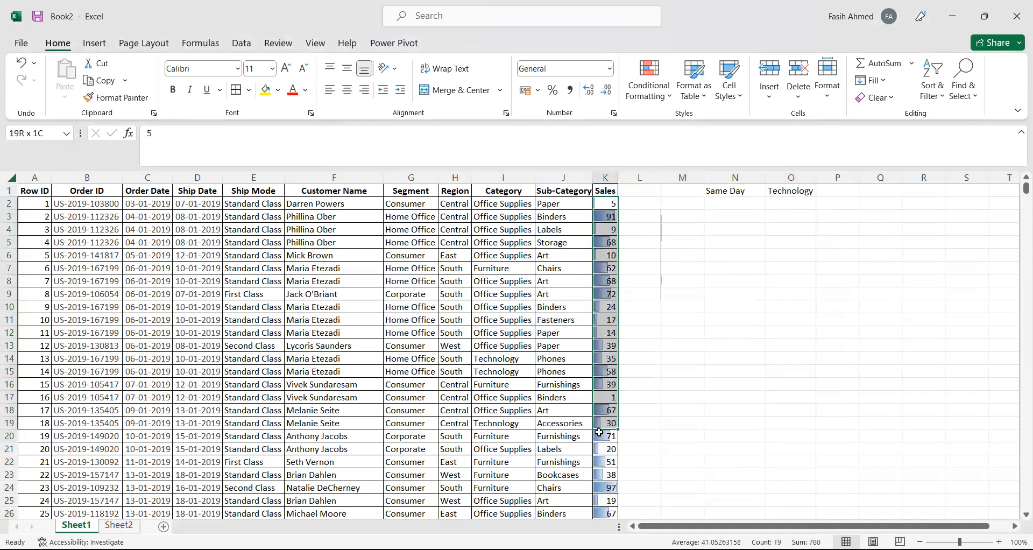
pyautogui.click(683, 255)
pyautogui.click(605, 217)
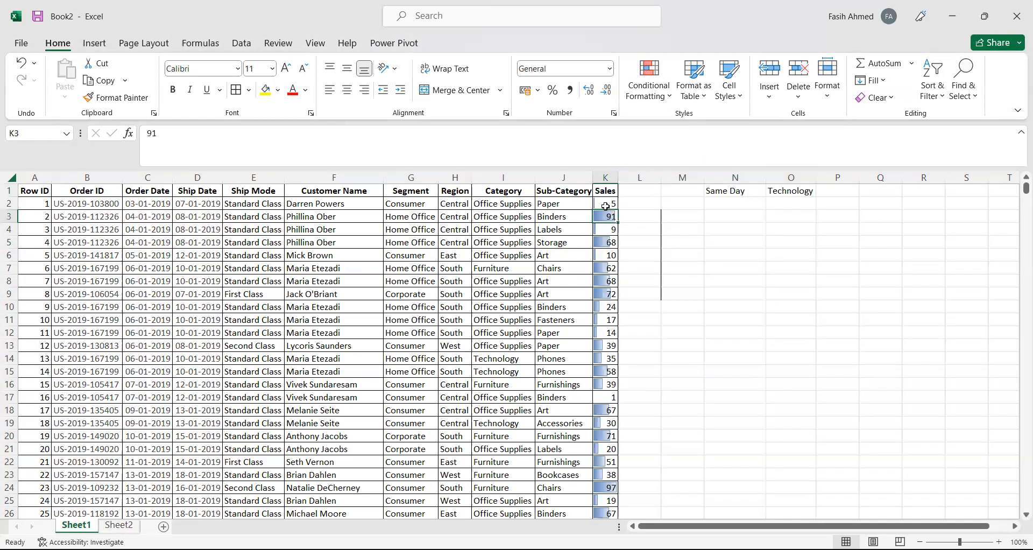
pyautogui.click(603, 204)
pyautogui.click(607, 236)
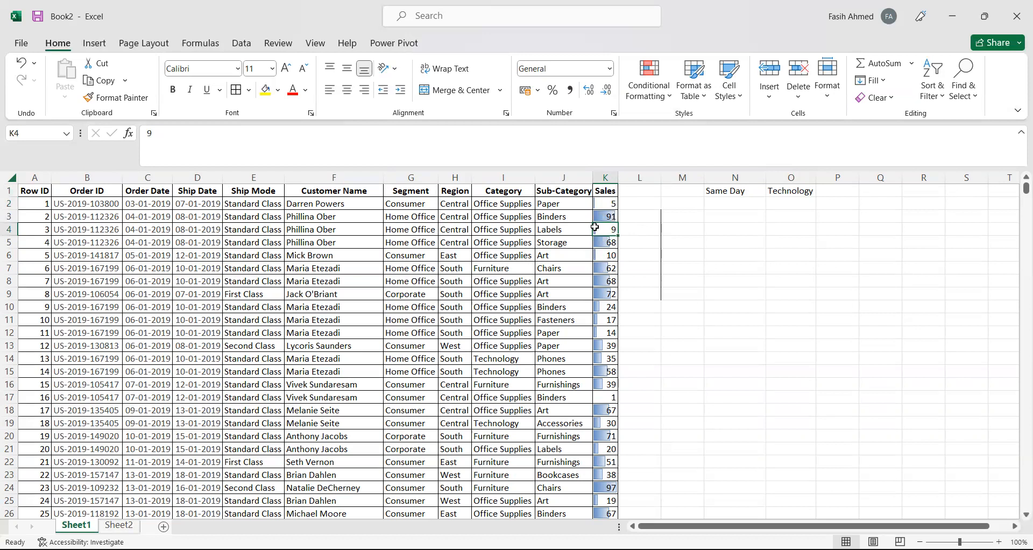
# Step: Apply a red-yellow-green color scale to the whole Sales column K, with red marking the highest values and green the lowest
pyautogui.click(605, 254)
pyautogui.click(607, 280)
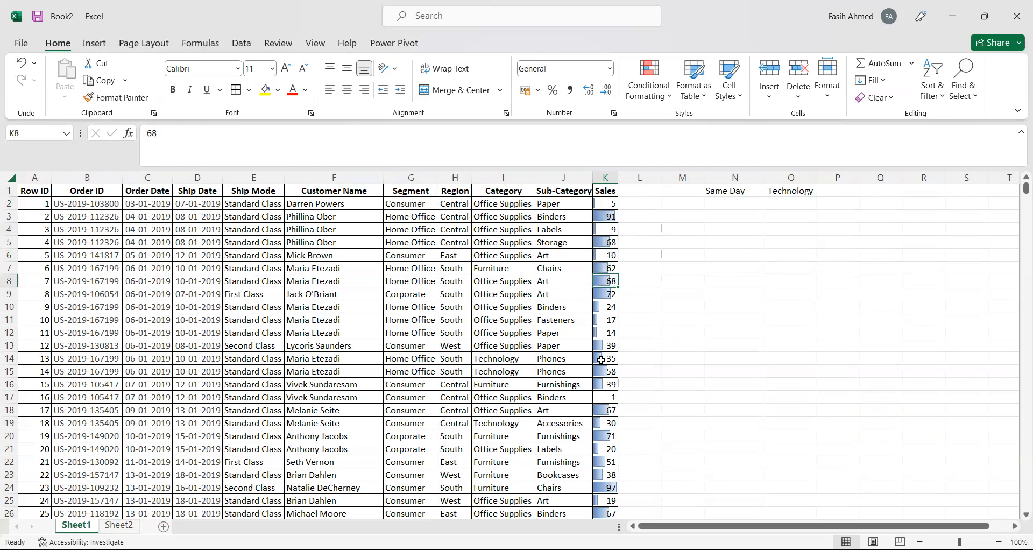
pyautogui.click(612, 177)
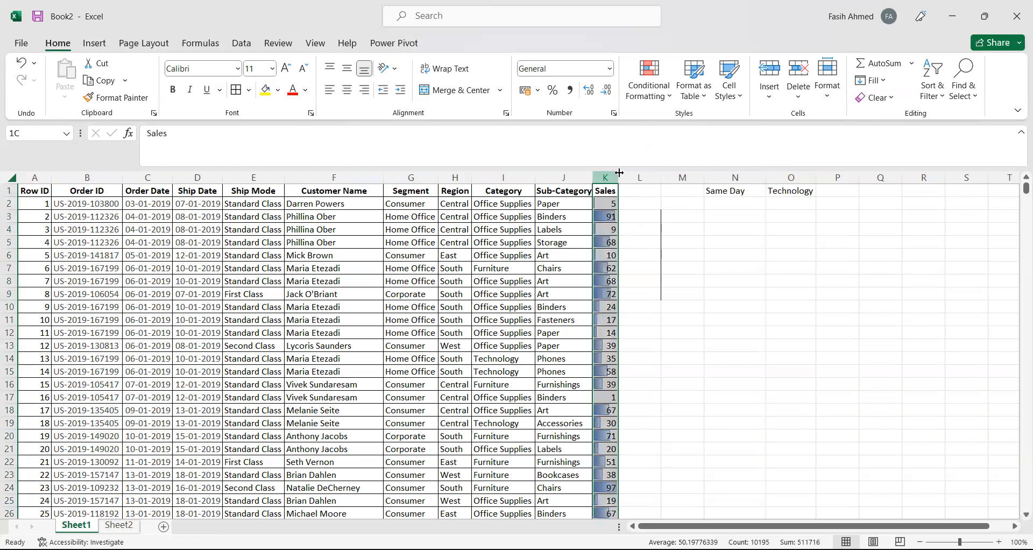
pyautogui.click(657, 94)
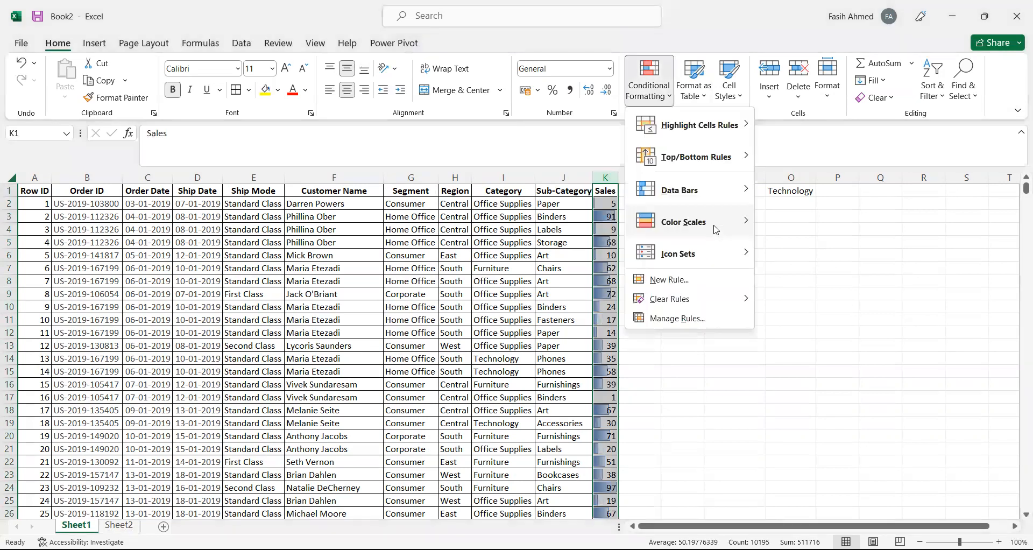
pyautogui.click(640, 294)
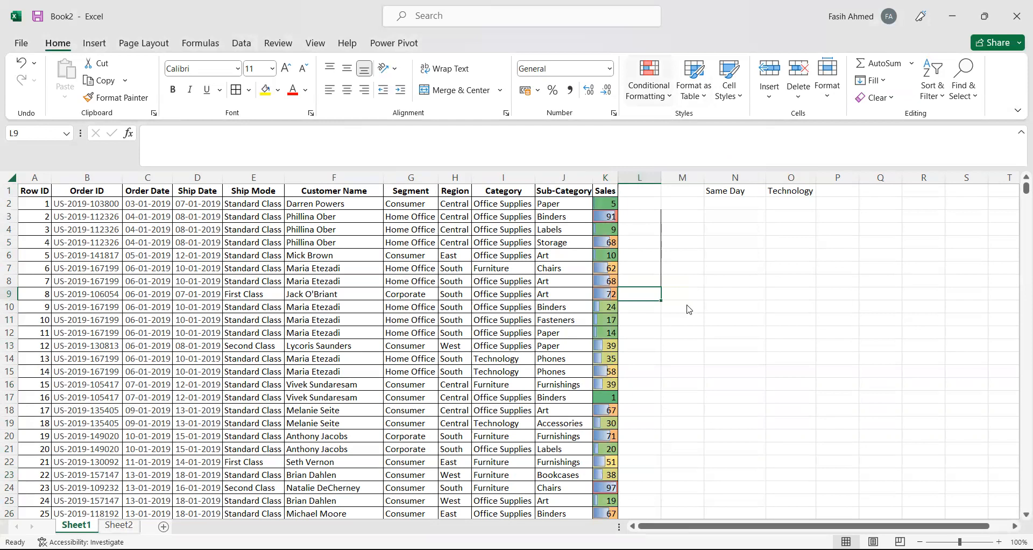
# Step: Clear all conditional formatting rules from the entire sheet
pyautogui.hotkey('alt', 'h')
pyautogui.press('l')
pyautogui.press('c')
pyautogui.press('e')
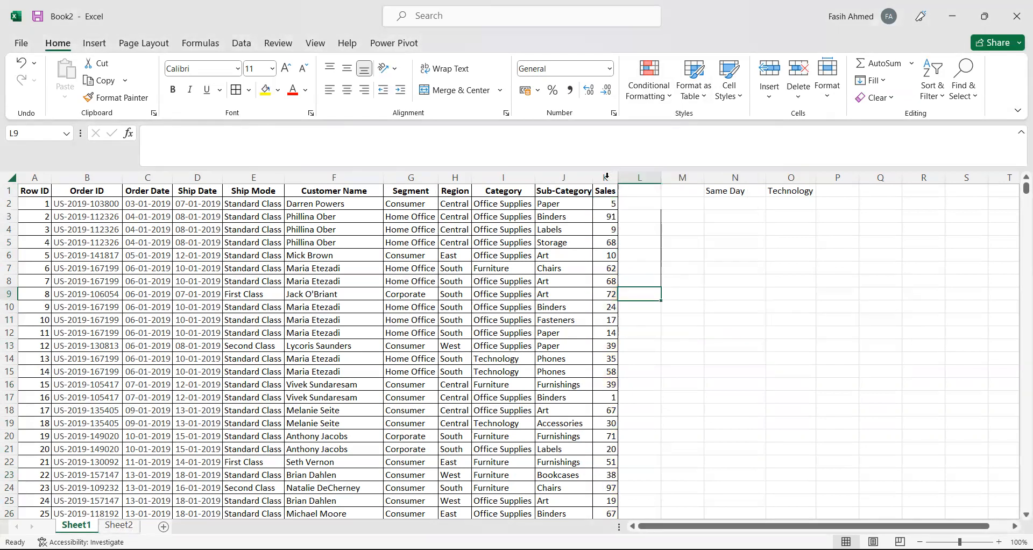
# Step: Apply a green-white color scale to the whole Sales column K, with green marking the highest values
pyautogui.click(606, 177)
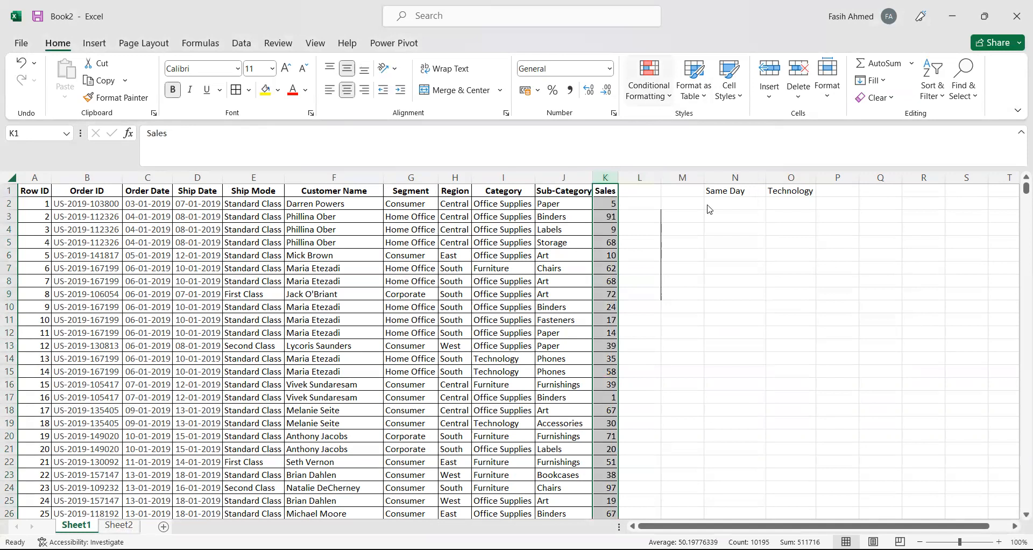
pyautogui.hotkey('alt', 'h')
pyautogui.press('l')
pyautogui.press('s')
pyautogui.click(772, 263)
pyautogui.click(639, 225)
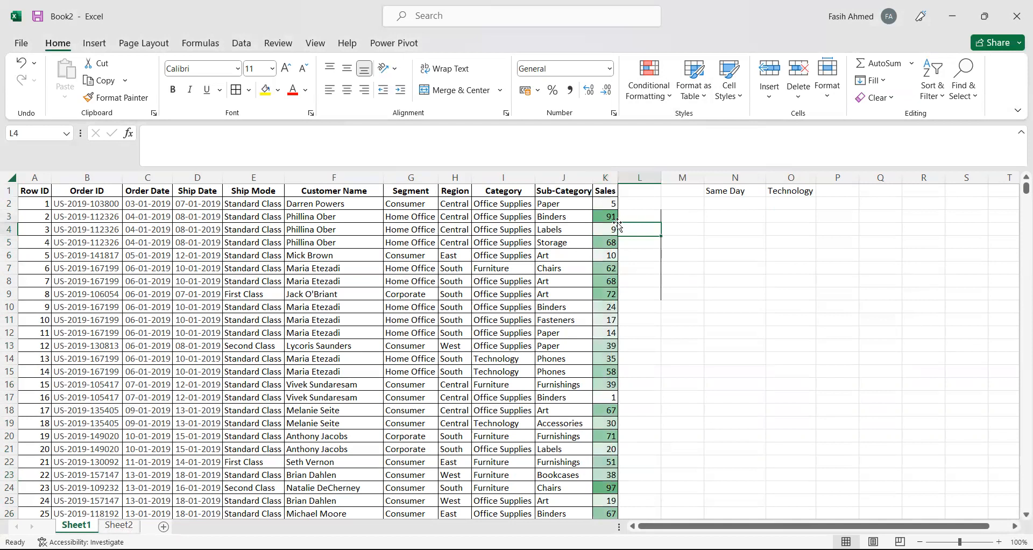
# Step: Compare the green shading intensity with the Sales values down column K, examining cells K3, K5, K7 and K10
pyautogui.click(598, 217)
pyautogui.click(606, 246)
pyautogui.click(608, 268)
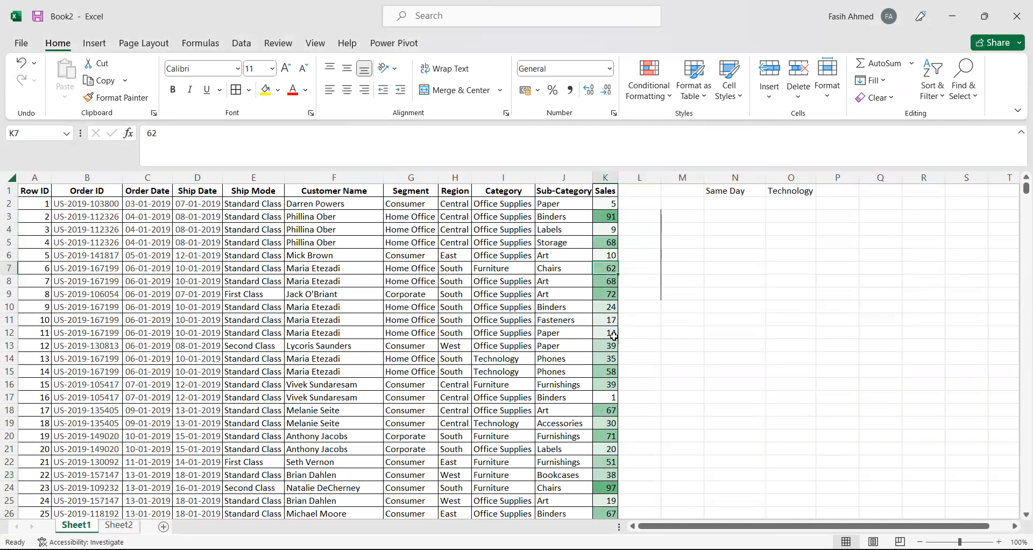
pyautogui.click(608, 311)
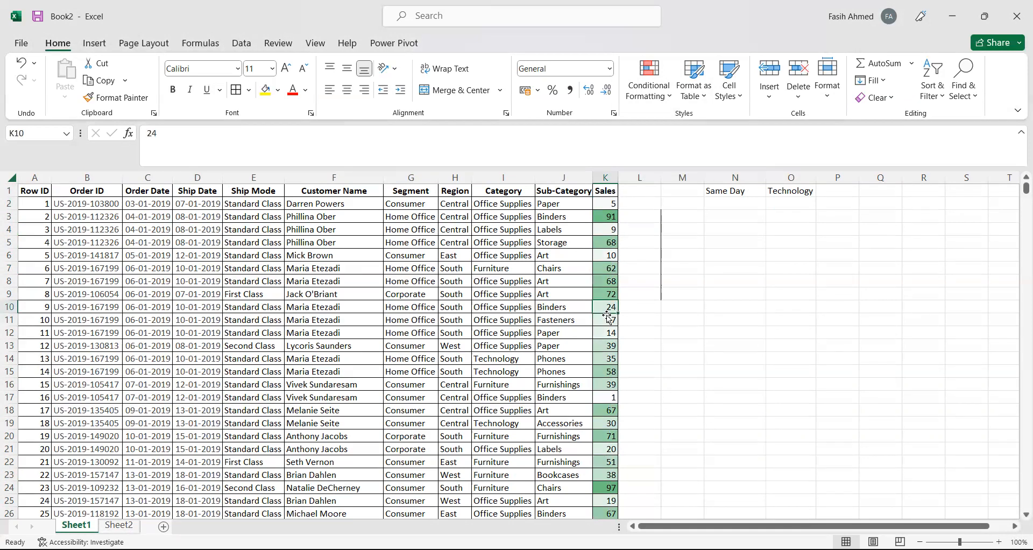
pyautogui.scroll(-5, 608, 317)
pyautogui.scroll(5, 605, 310)
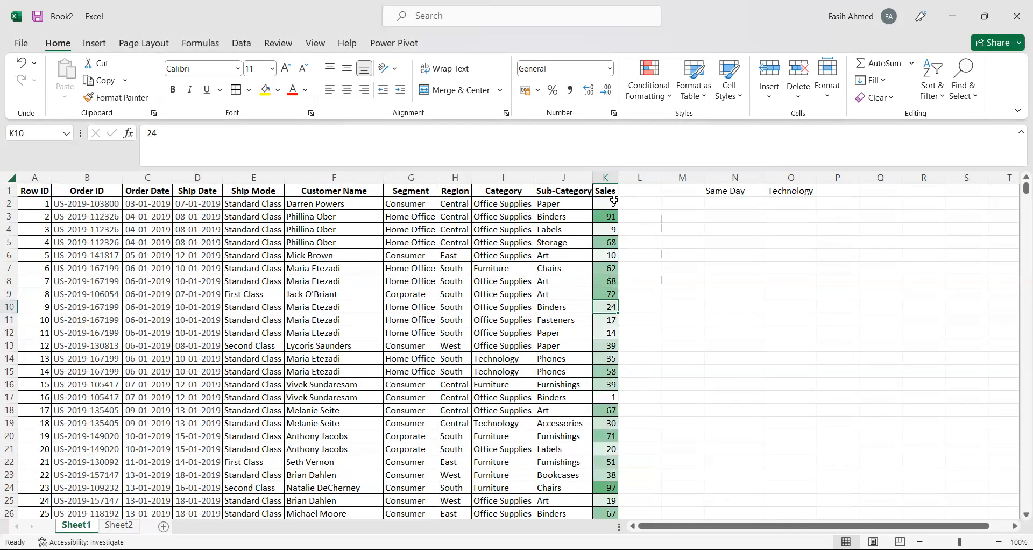